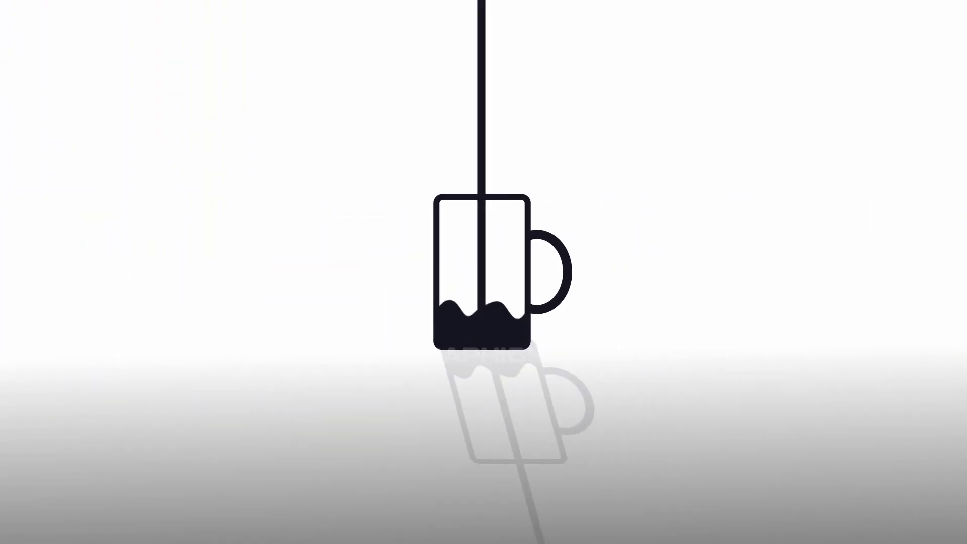
Create a 1920 x 1080 composition named main at 25 fps with a duration of 6 seconds.
key("ctrl+n")
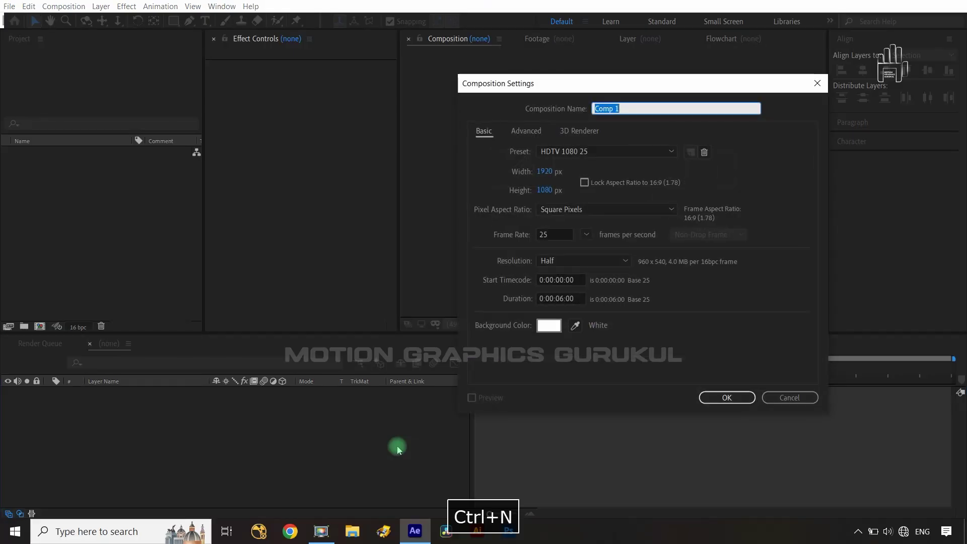
type("main")
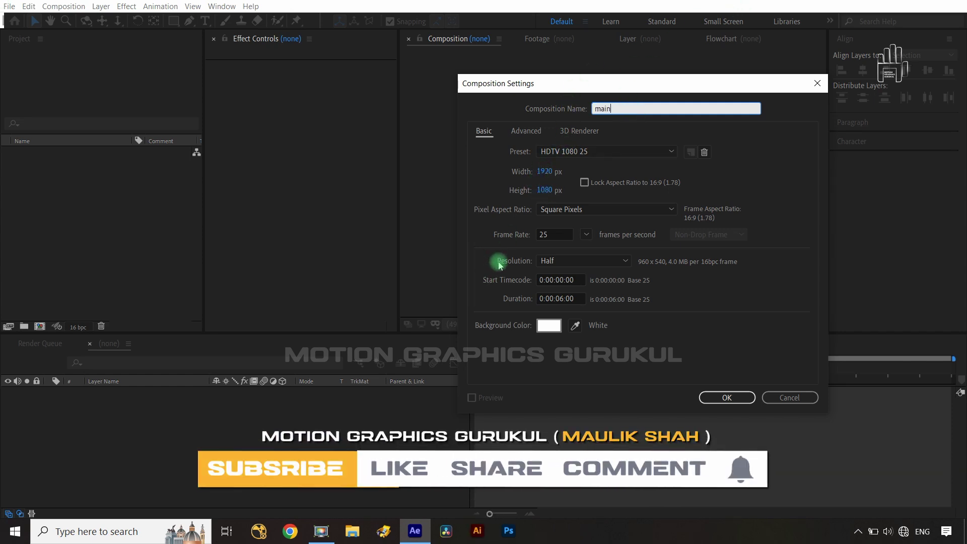
left_click(729, 398)
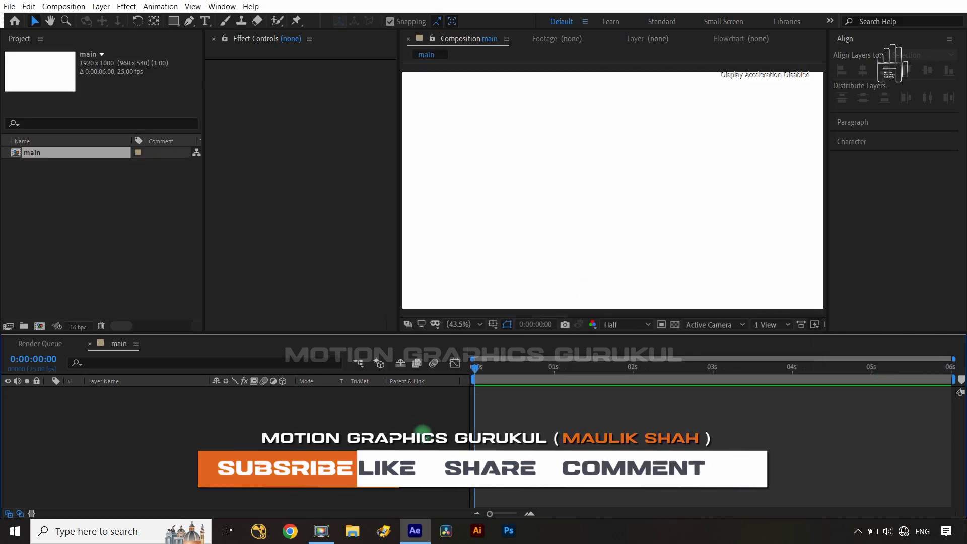
Add a white 1920 x 1080 solid named bg to the composition.
key("ctrl+y")
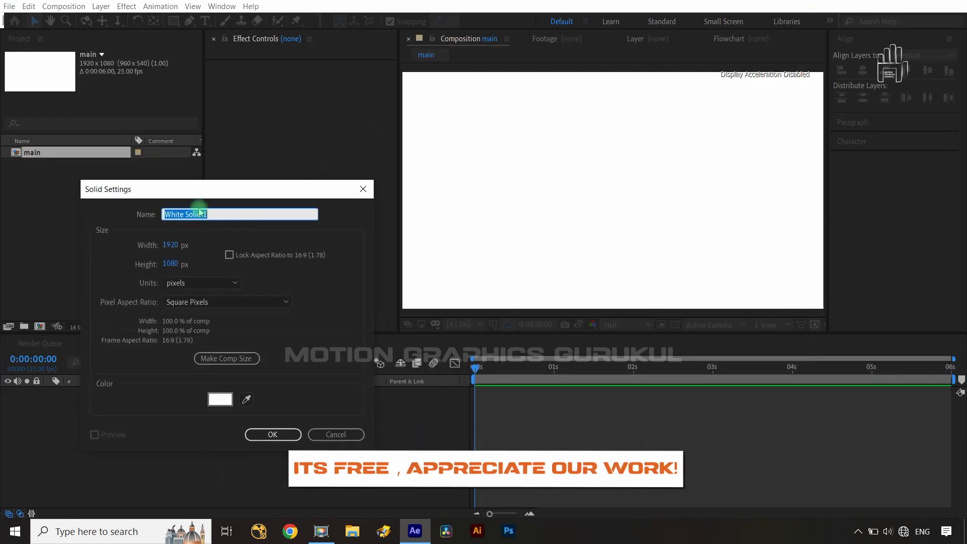
type("bg")
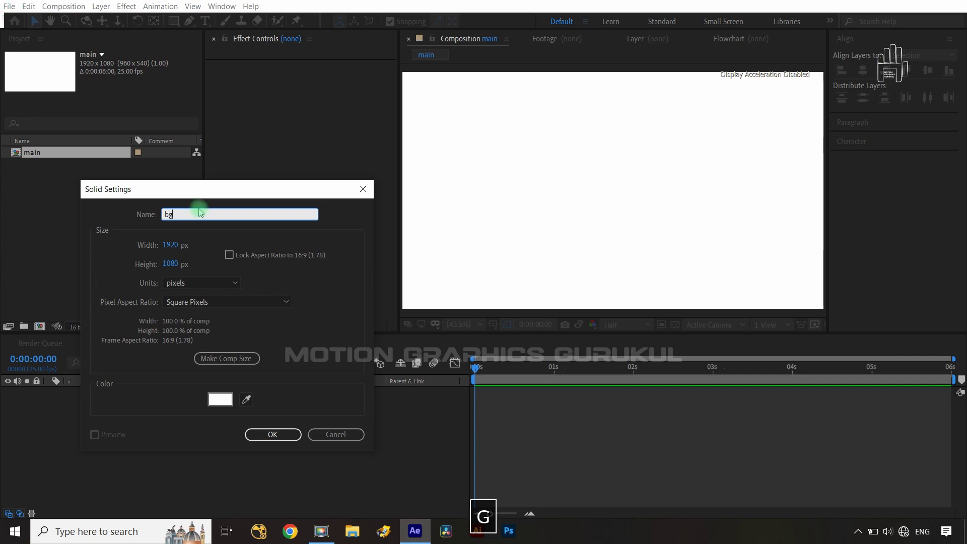
left_click(272, 439)
left_click(260, 468)
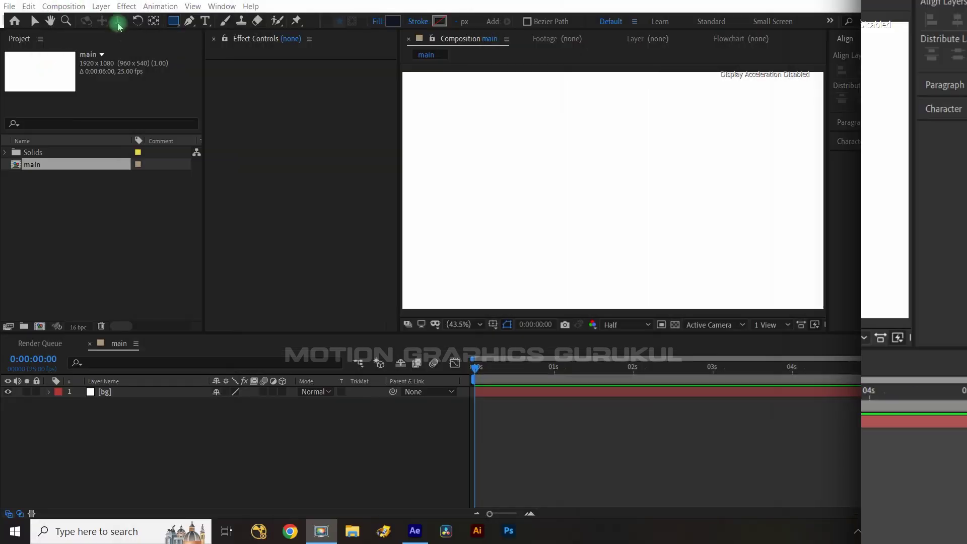
Draw an upright dark rounded rectangle about 181 x 340 px near the composition's center and set its roundness to 12.
left_click(173, 21)
left_click(212, 33)
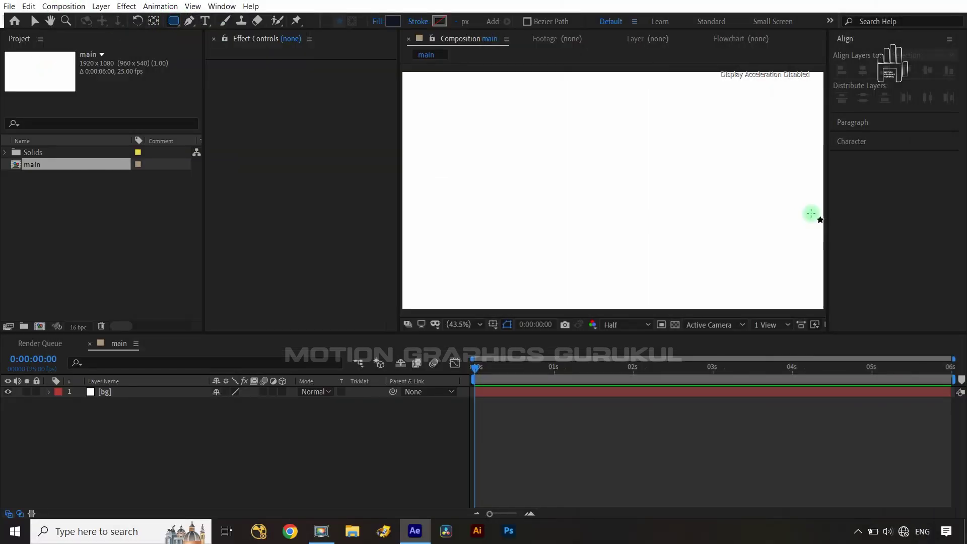
left_click_drag(572, 161, 612, 236)
left_click(69, 414)
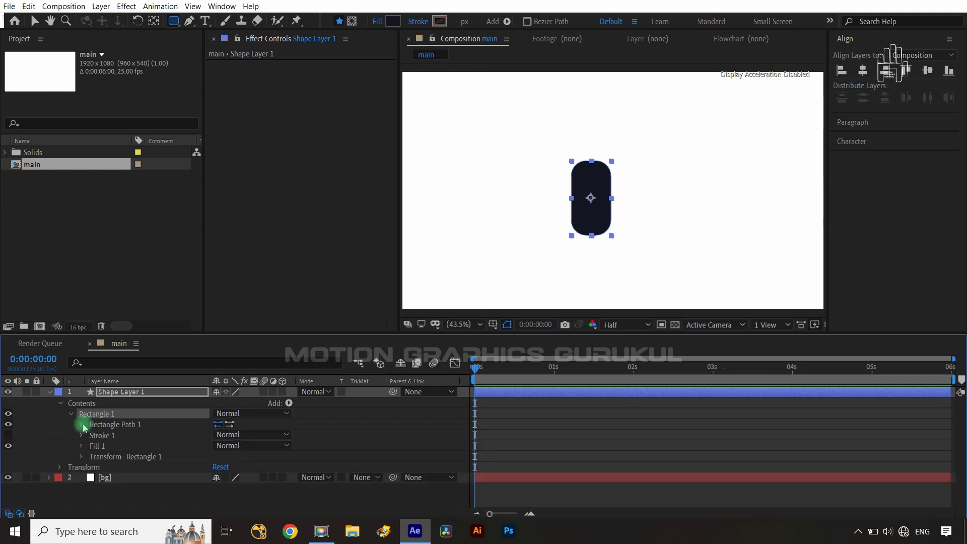
left_click(83, 424)
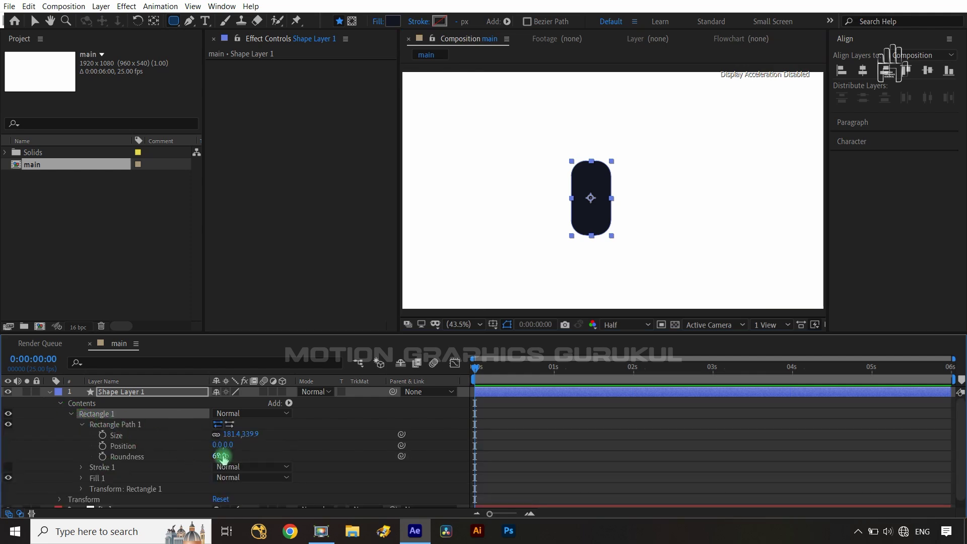
type("12")
left_click(310, 447)
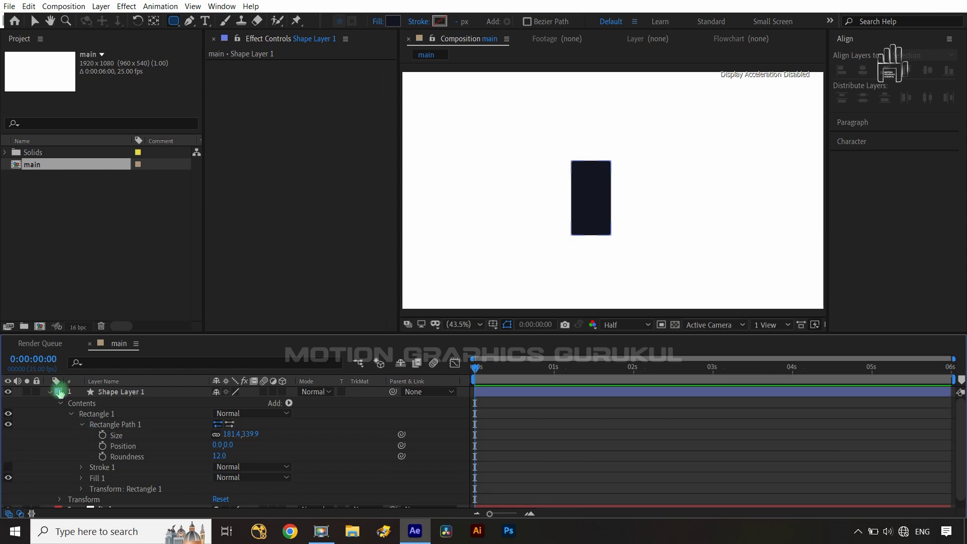
Center the rectangle layer in the composition, then unlink its path size and reduce the height to about 297 px.
left_click(108, 393)
left_click(866, 70)
left_click(927, 70)
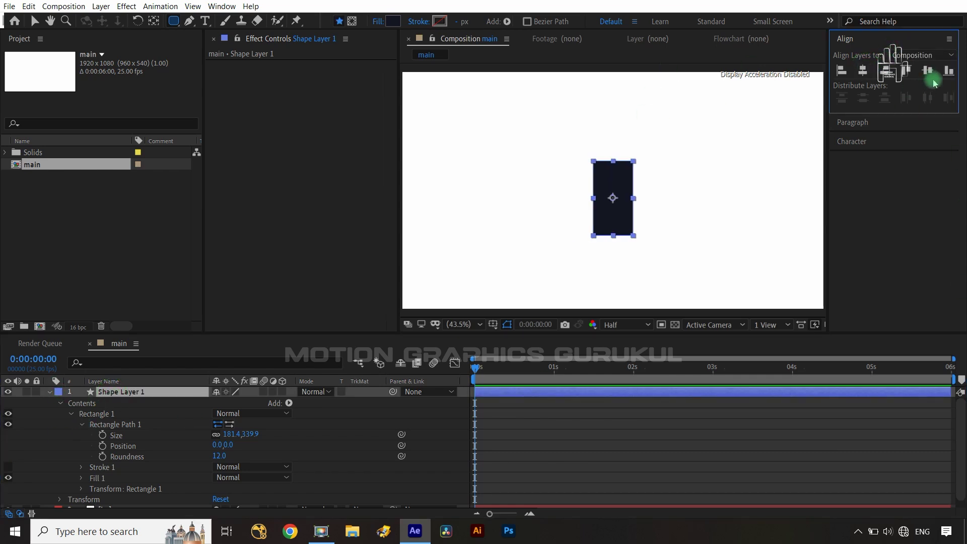
left_click(217, 434)
left_click_drag(253, 431, 224, 434)
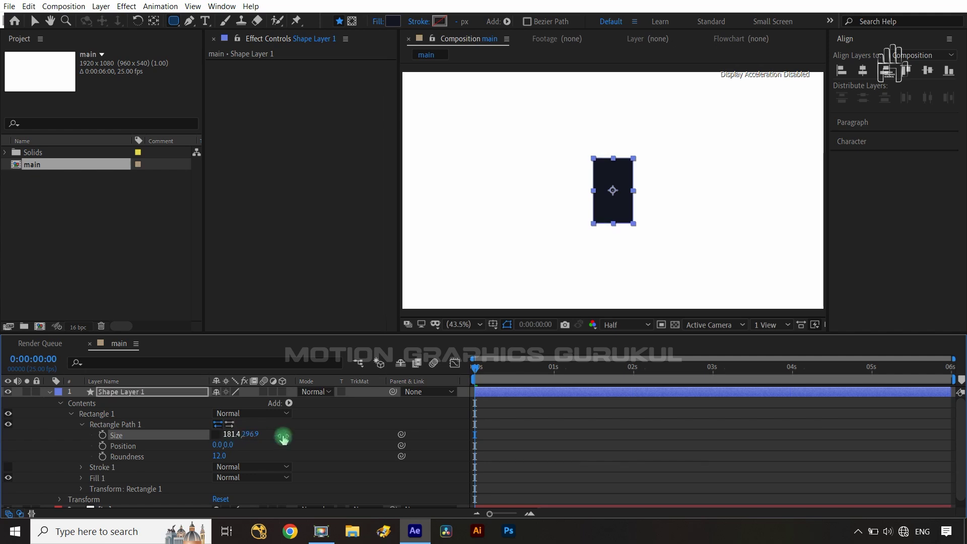
left_click(53, 401)
left_click(49, 392)
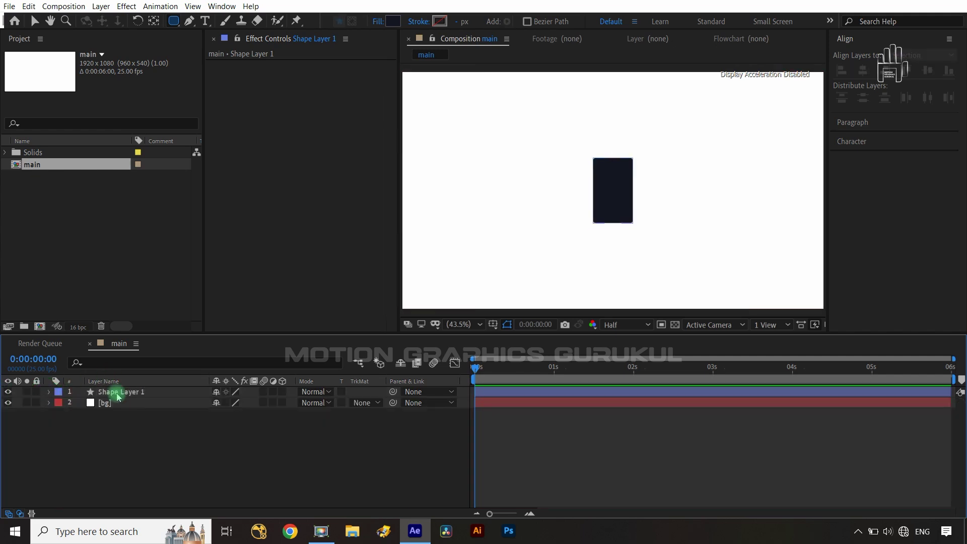
Duplicate the rectangle layer and set the fill of the upper copy to none.
left_click(113, 393)
key("ctrl+d")
left_click_drag(120, 396, 152, 384)
left_click(393, 22)
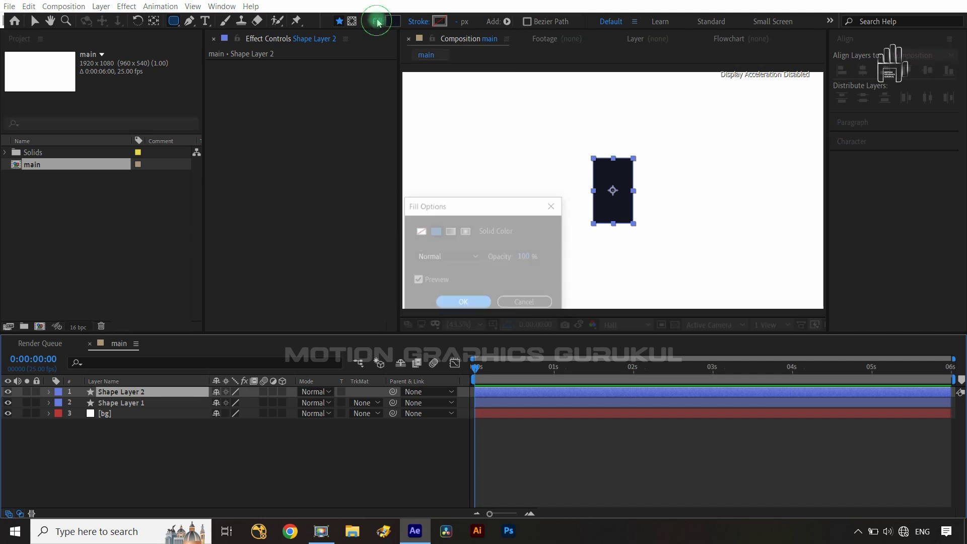
left_click(419, 231)
left_click(462, 304)
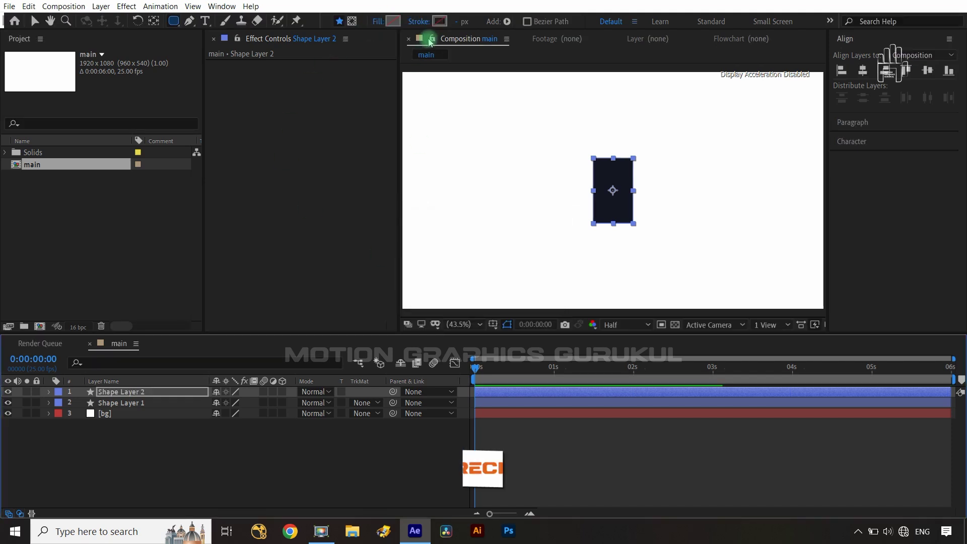
Give the unfilled rectangle copy a 12 px stroke in the color sampled from the dark rectangle.
left_click(440, 21)
left_click(313, 292)
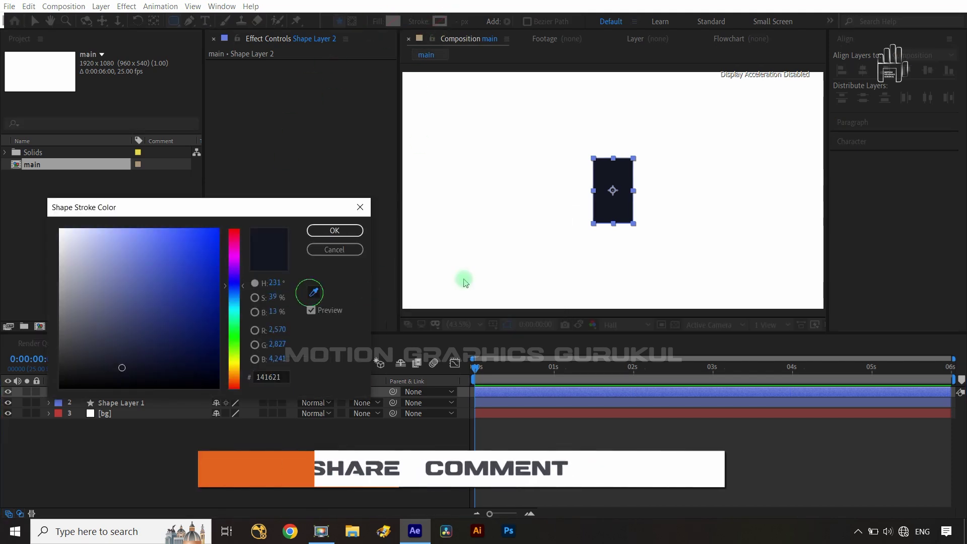
left_click(609, 214)
left_click(321, 237)
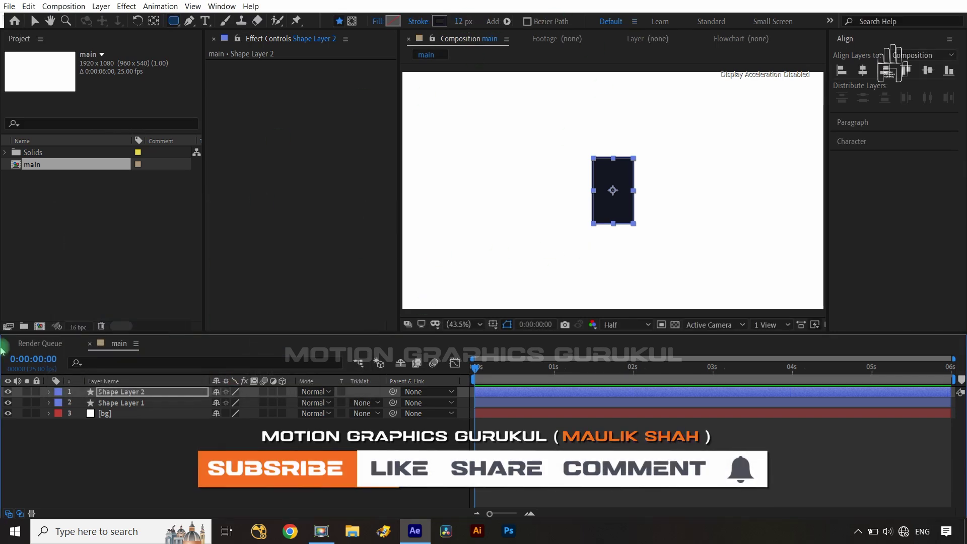
Move the anchor point of the filled rectangle, Shape Layer 1, to the middle of its bottom edge.
left_click(112, 403)
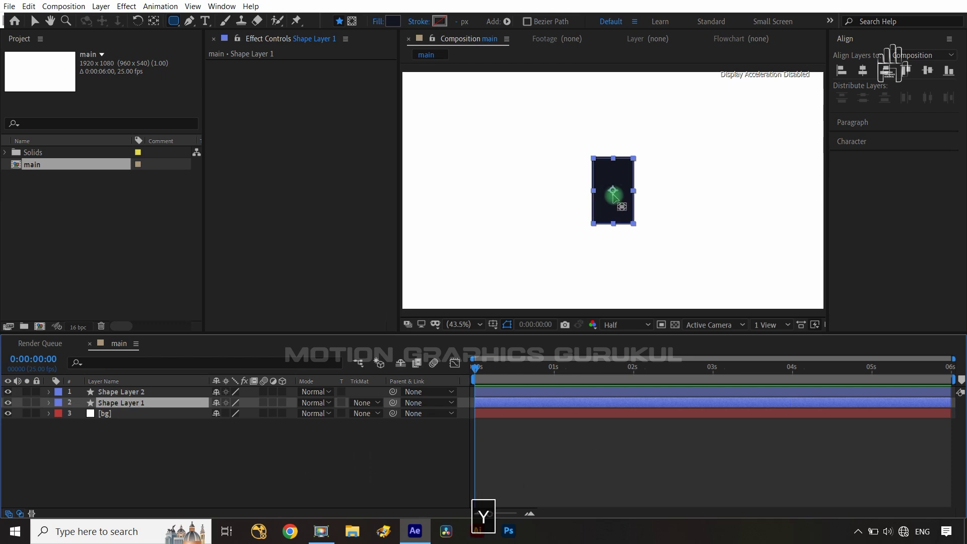
key("y")
left_click_drag(613, 192, 614, 223)
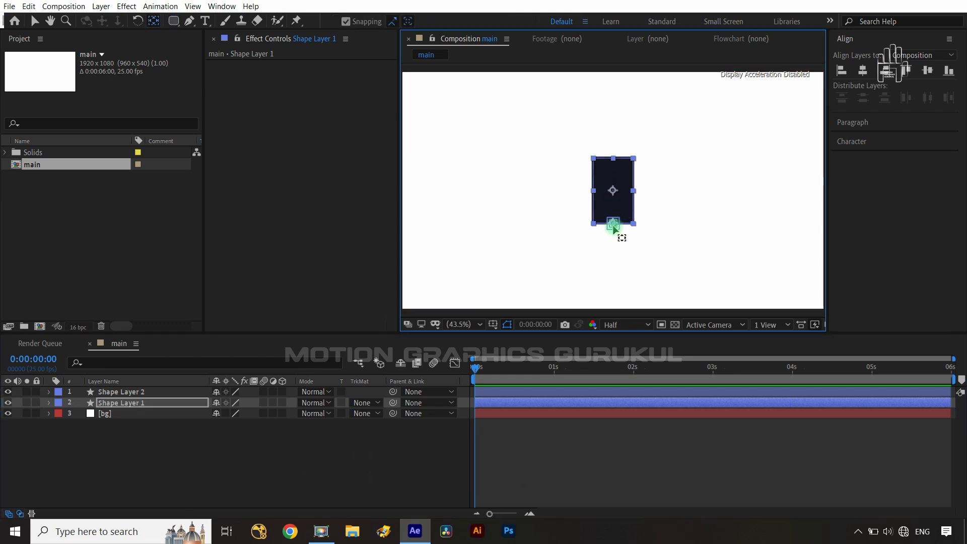
Unlink the scale of the filled rectangle and set its vertical scale to 90%.
left_click(132, 404)
key("s")
left_click(218, 412)
left_click(251, 413)
type("90")
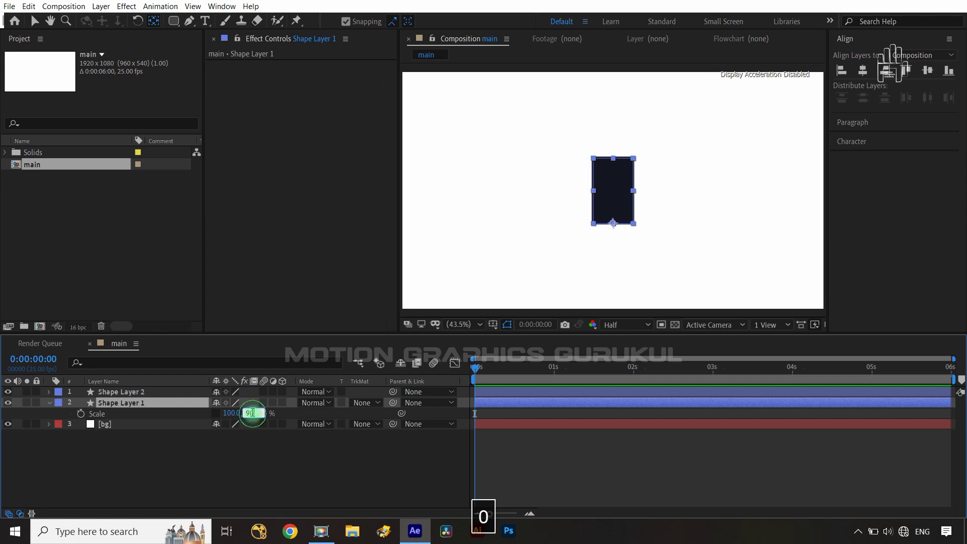
left_click(255, 443)
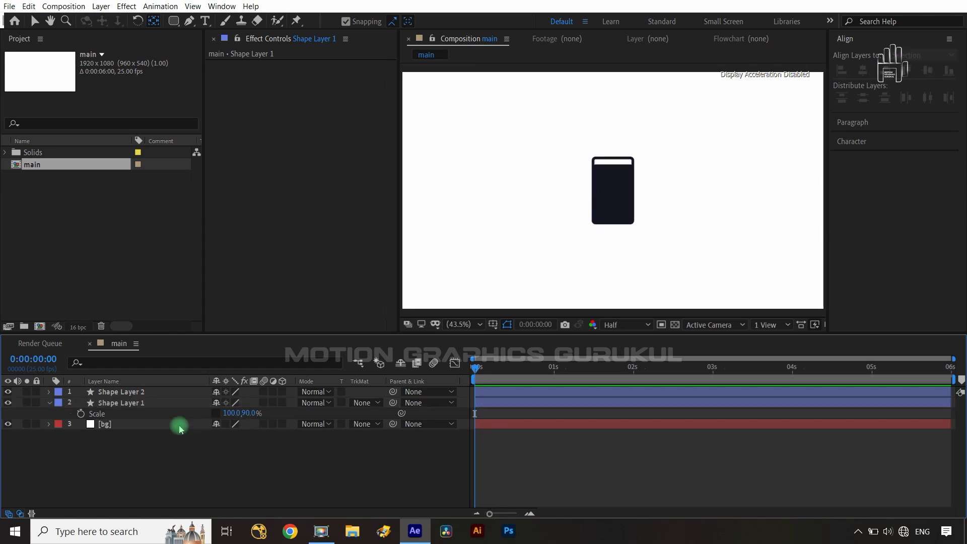
left_click(49, 403)
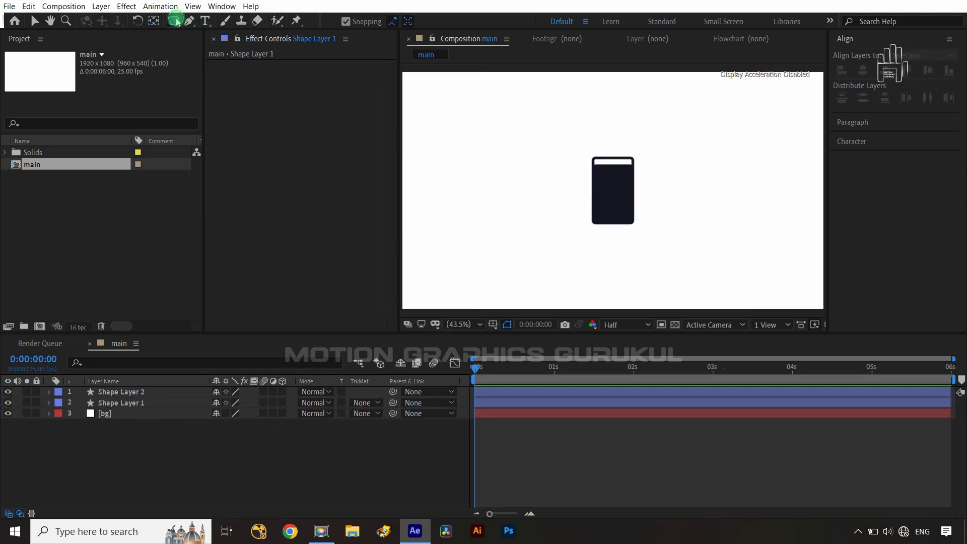
Draw an unfilled ellipse overlapping the mug's right edge as a handle and set its stroke width to 15 px.
mouse_move(173, 20)
left_mouse_down()
mouse_move(217, 79)
mouse_move(224, 47)
left_mouse_up()
left_click_drag(624, 180, 651, 214)
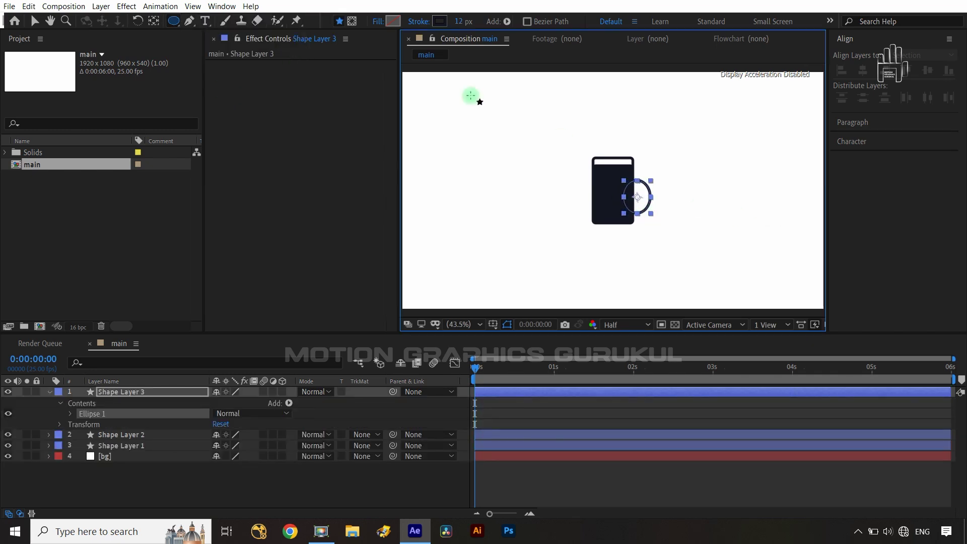
left_click(461, 22)
type("15")
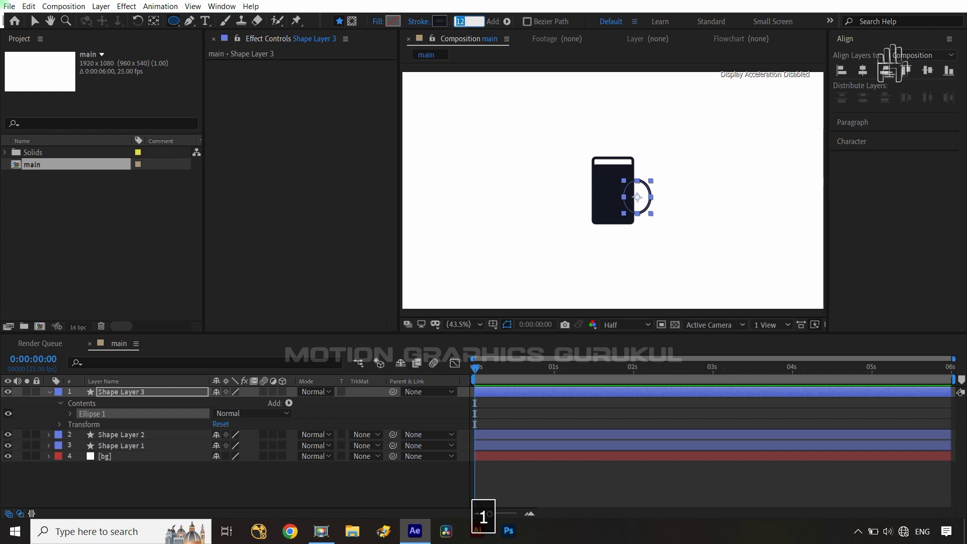
left_click(367, 498)
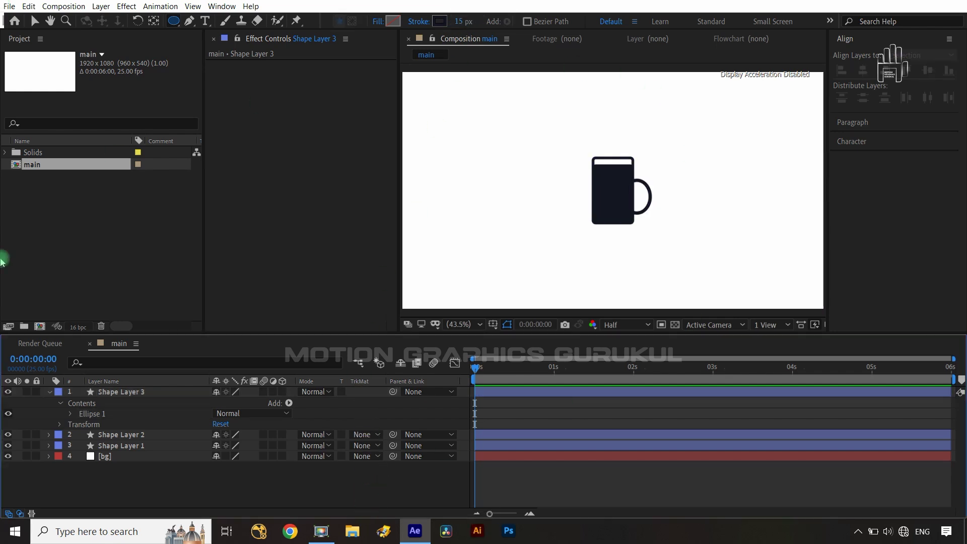
Align the handle's ellipse layer to the vertical center of the composition.
left_click(119, 397)
left_click(927, 70)
left_click(219, 485)
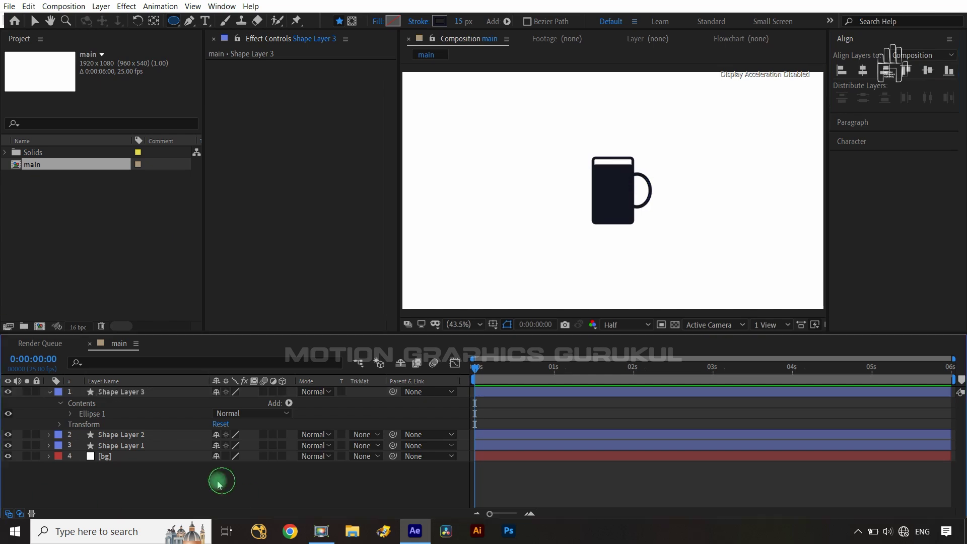
Set the stroke width of the mug handle to 18 px.
left_click(143, 393)
left_click(463, 22)
type("18")
left_click(359, 489)
Move the handle layer's anchor point to the center of the mug body.
left_click(645, 181)
left_click(121, 415)
left_click(123, 392)
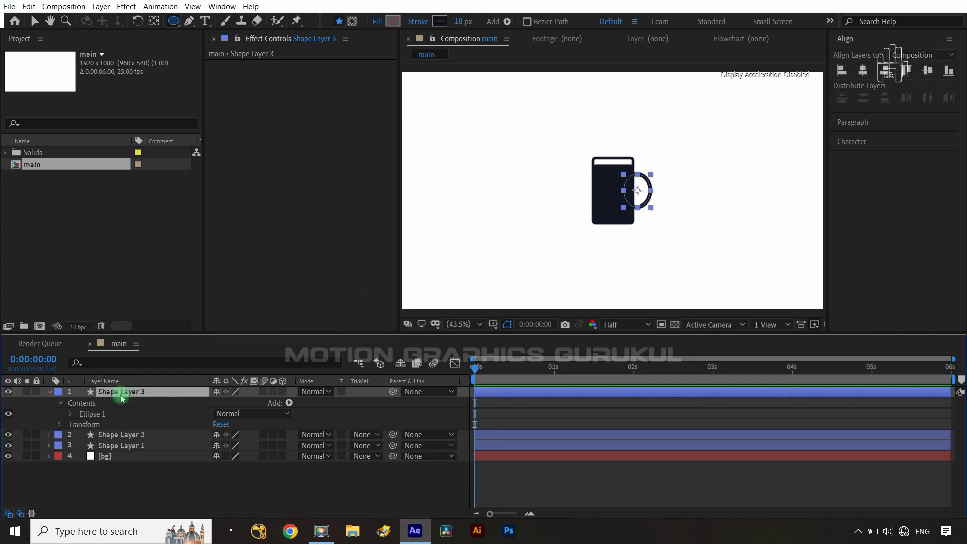
key("y")
left_click_drag(647, 201, 612, 190)
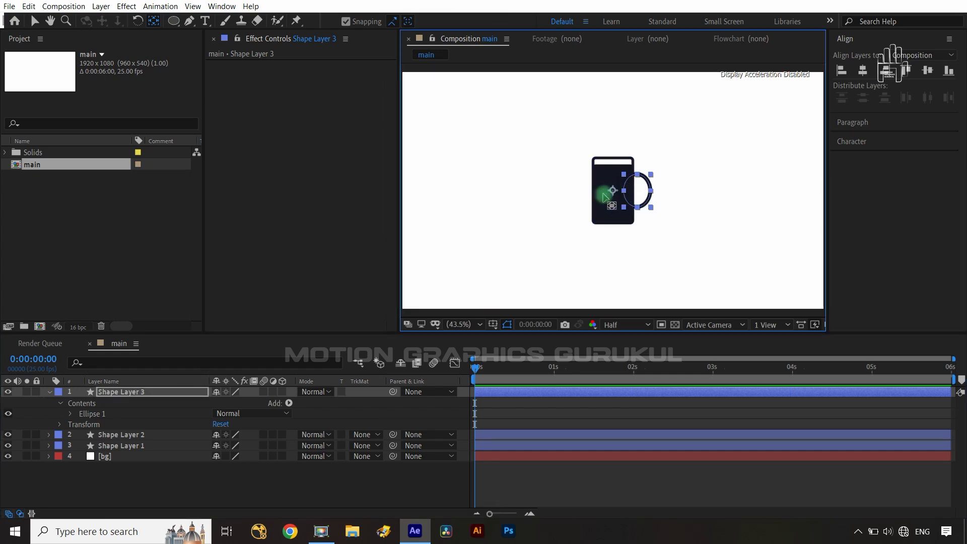
left_click(308, 479)
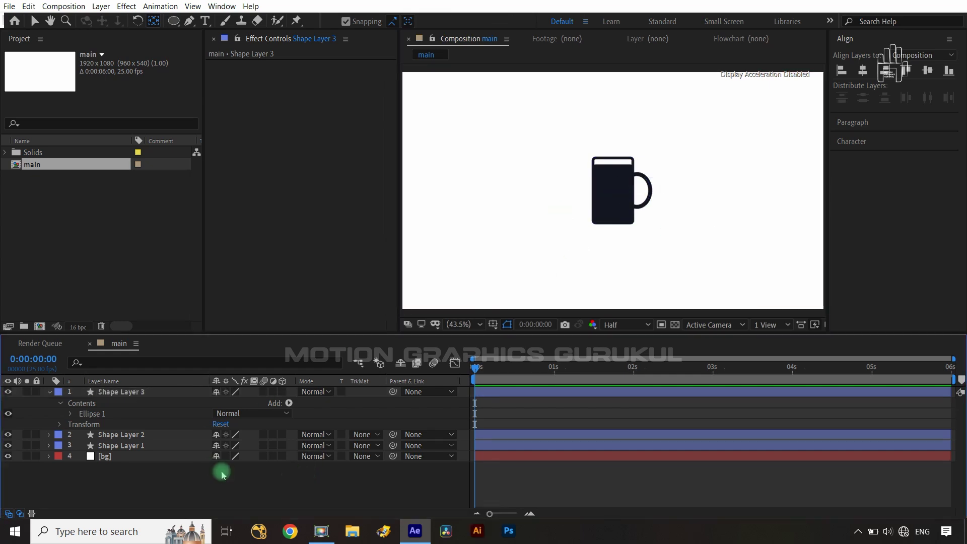
left_click(50, 393)
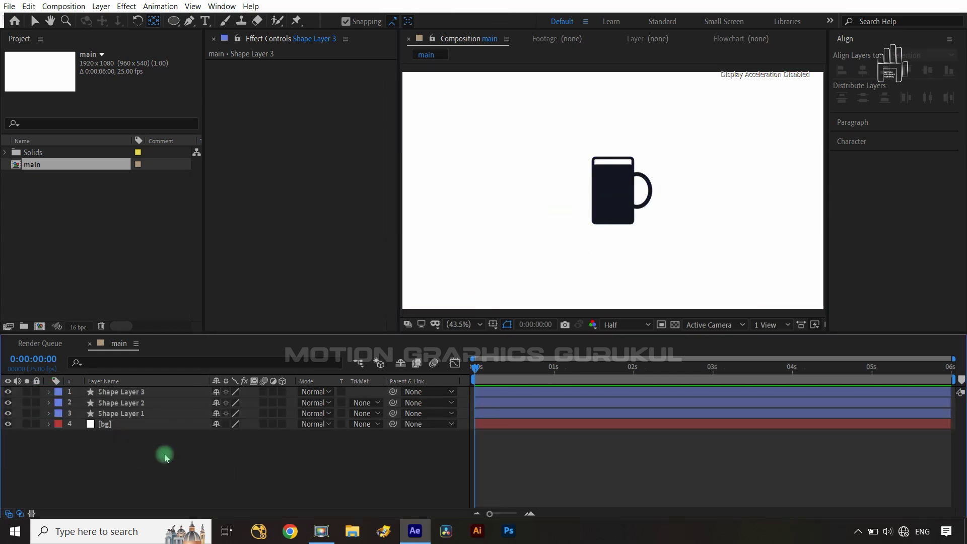
Duplicate the three mug shape layers, stack the copies above the originals and give them a green label.
left_click(146, 415)
left_click(145, 391, "shift")
key("ctrl+d")
left_click_drag(145, 434, 149, 400)
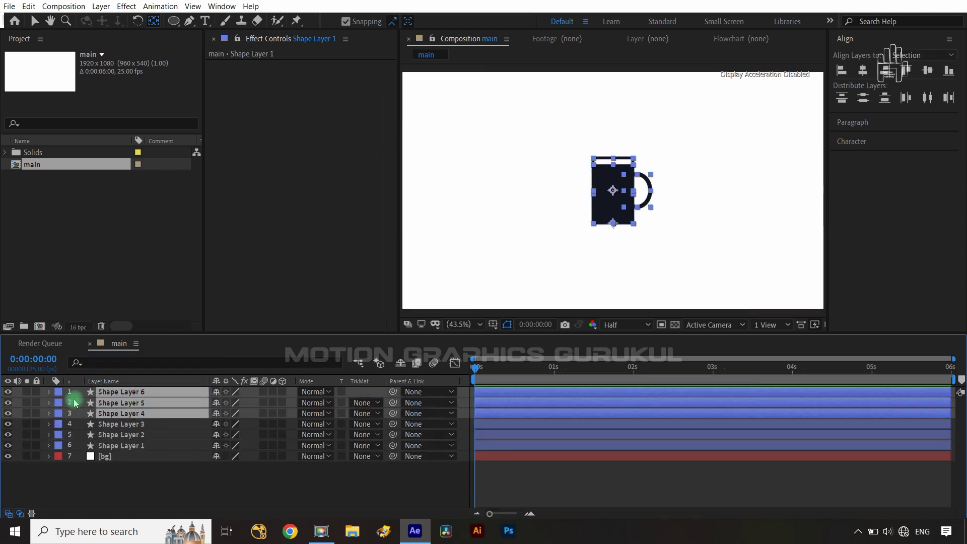
left_click(58, 391)
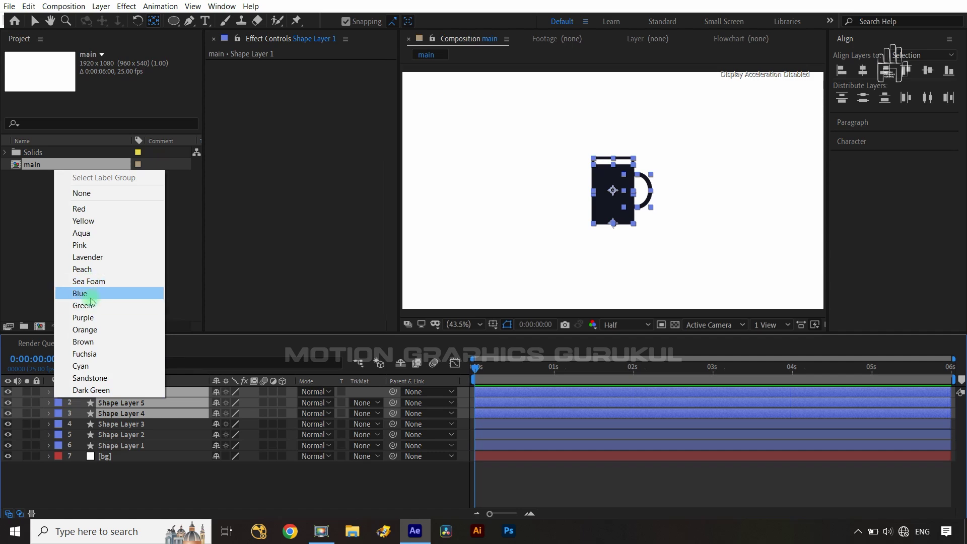
left_click(83, 306)
left_click(129, 488)
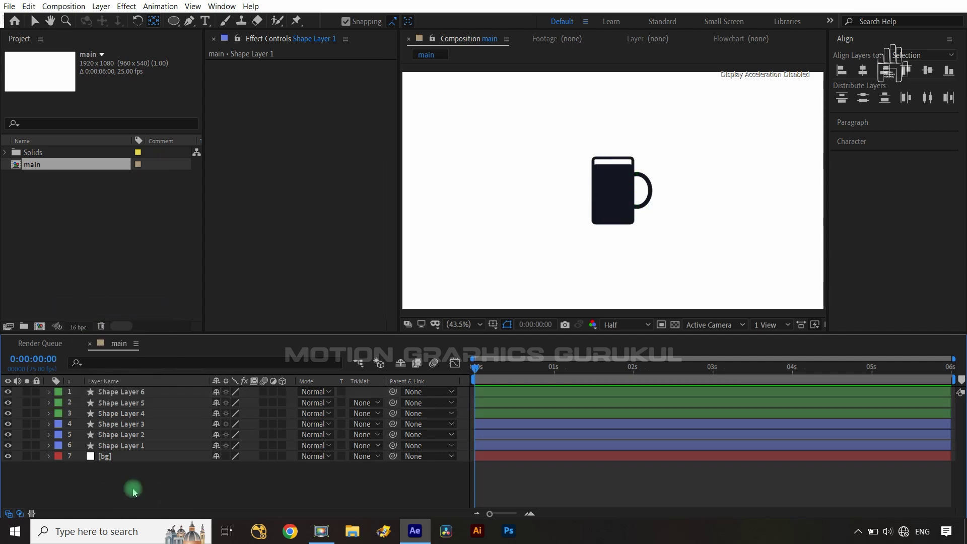
Move the three green mug copy layers horizontally out of the composition frame, to an X position of 2208.
left_click(149, 392)
left_click(150, 414, "shift")
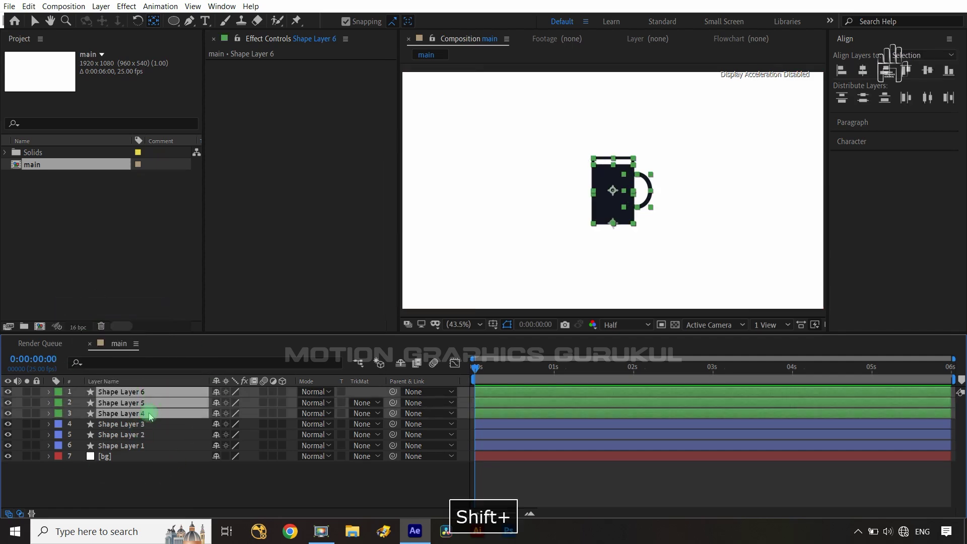
key("shift+slash")
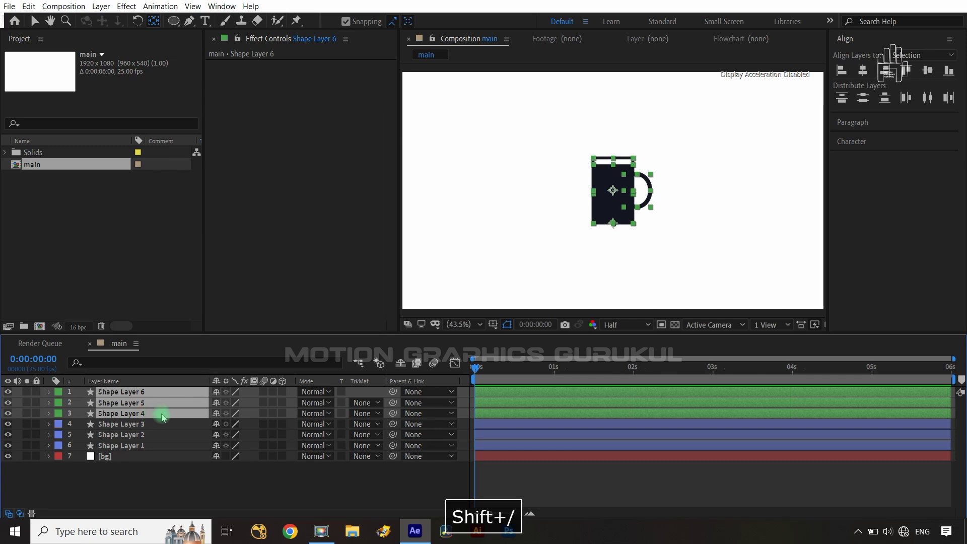
scroll(569, 235, "down", 2)
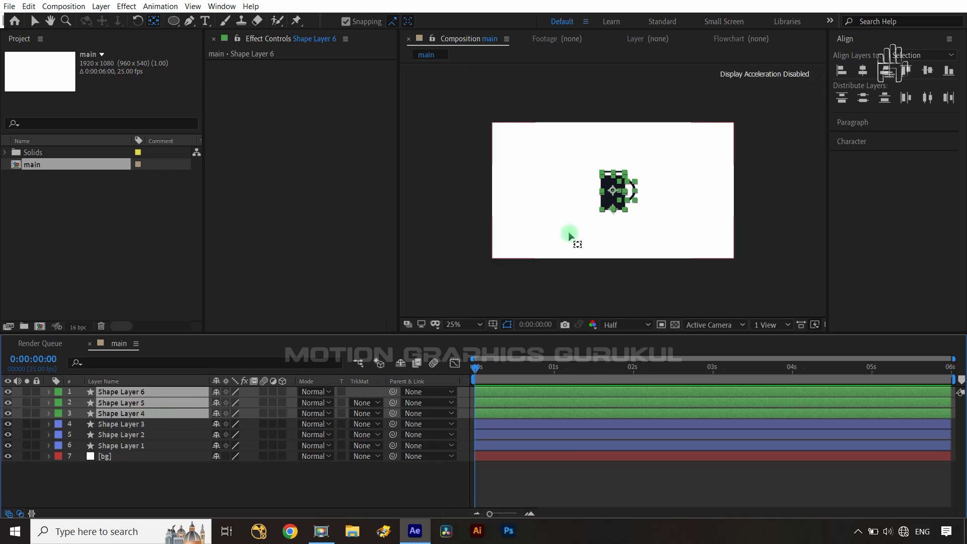
key("p")
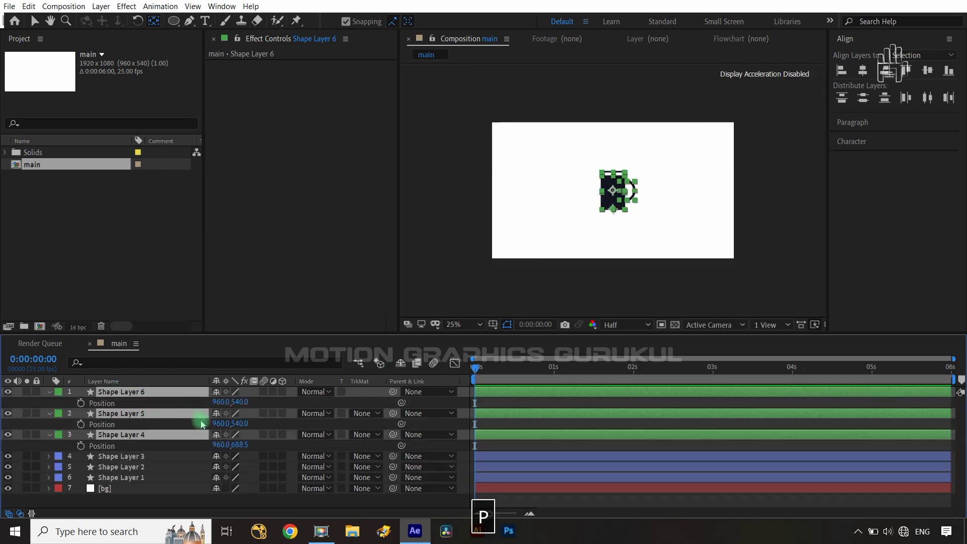
left_click_drag(226, 407, 958, 359)
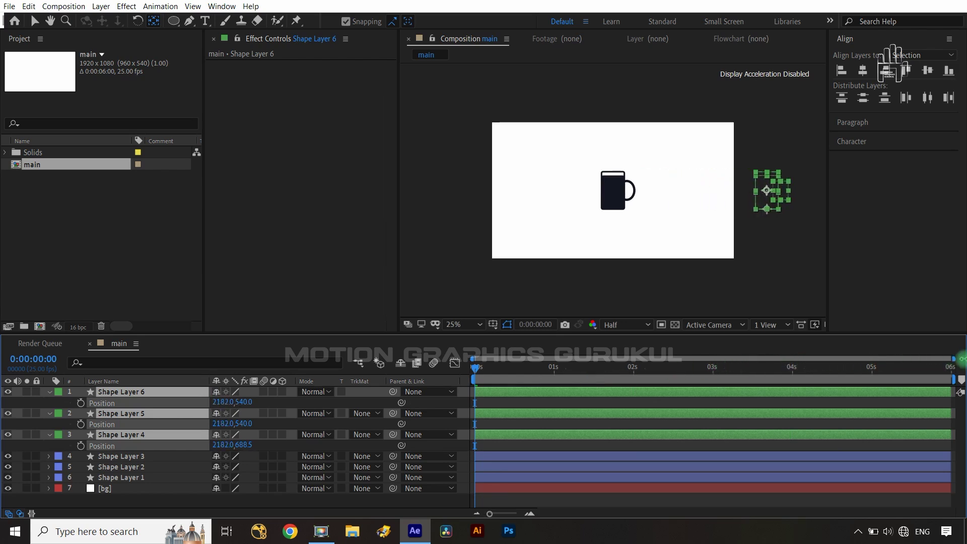
Create a null object and parent all six mug shape layers to it.
left_click(235, 504)
right_click(236, 507)
mouse_move(355, 386)
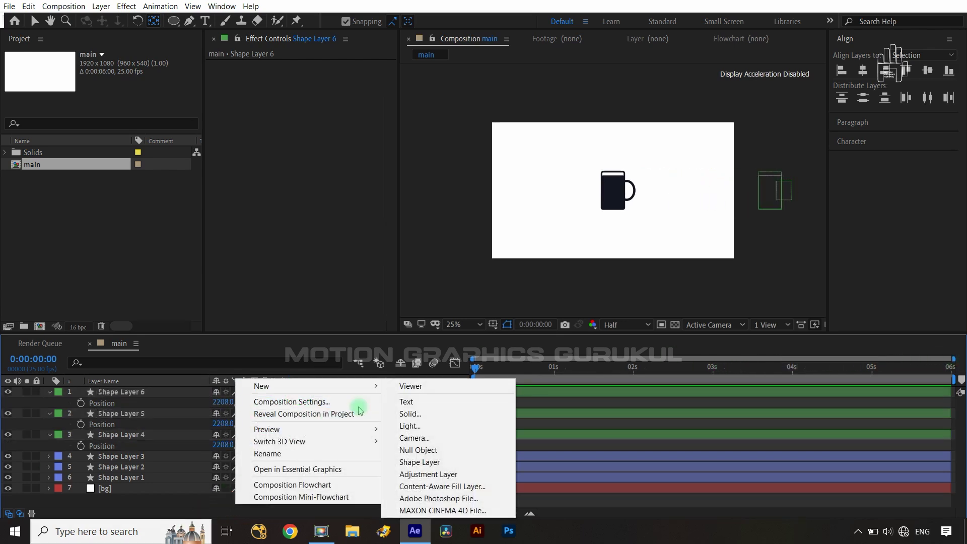
left_click(418, 450)
left_click(126, 402)
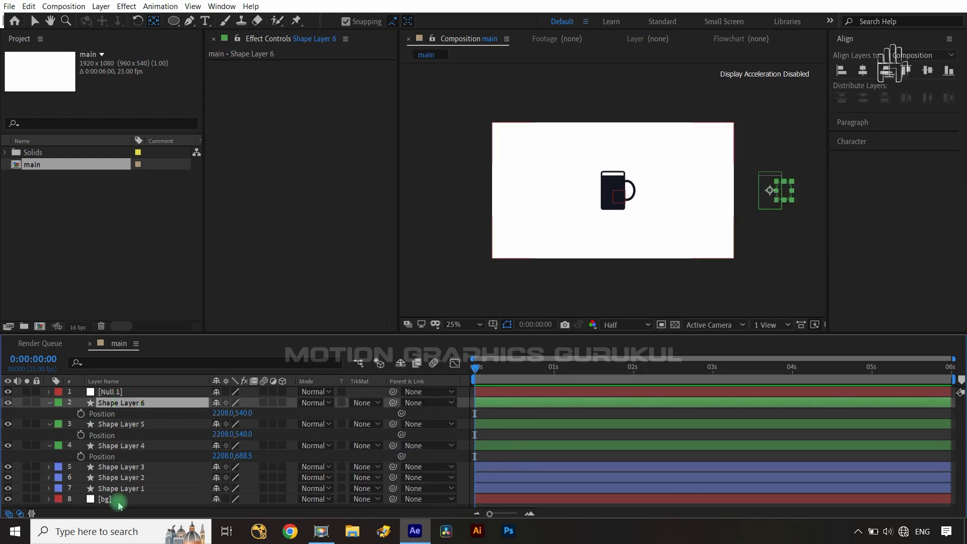
left_click(130, 493, "shift")
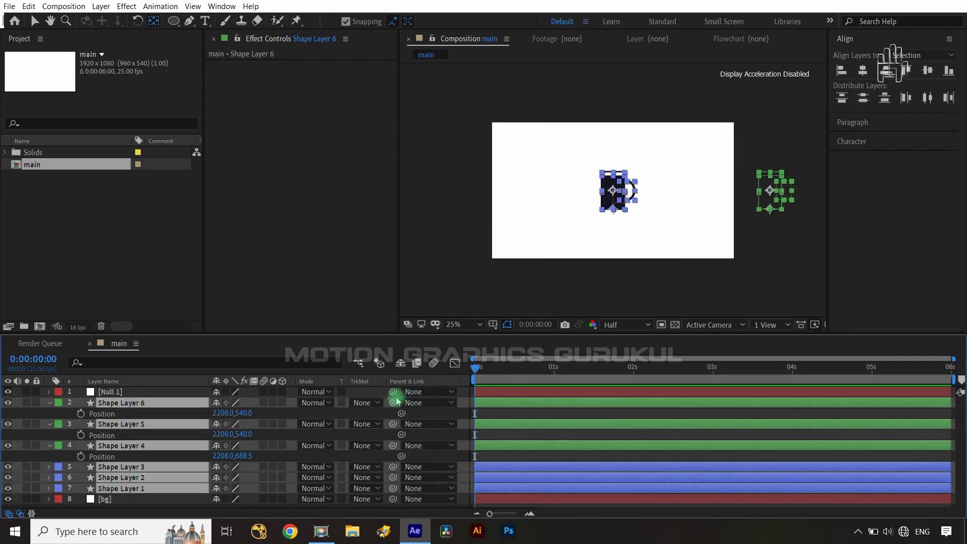
left_click_drag(395, 405, 138, 390)
Keyframe the null's position at 0 s and move it horizontally to X -291 at 1 s.
left_click(139, 391)
key("p")
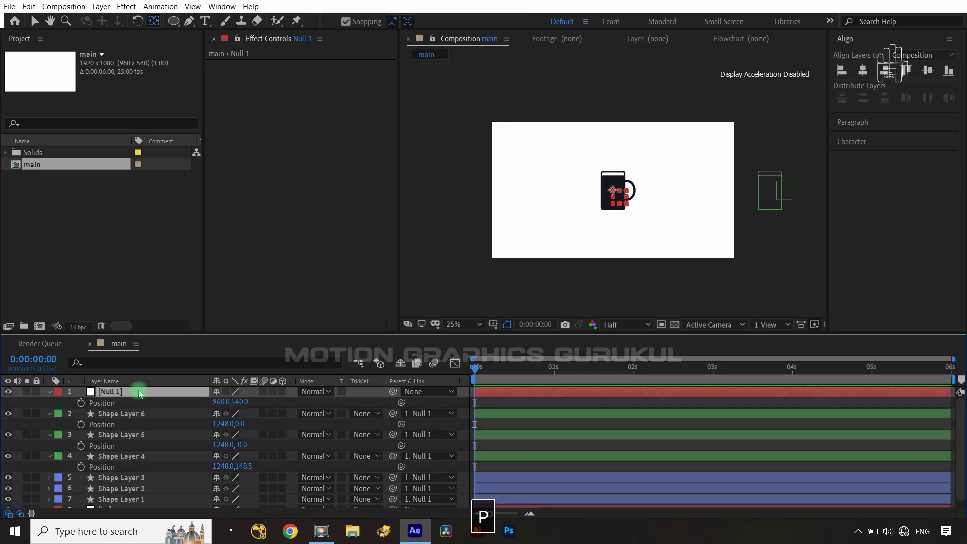
left_click(80, 403)
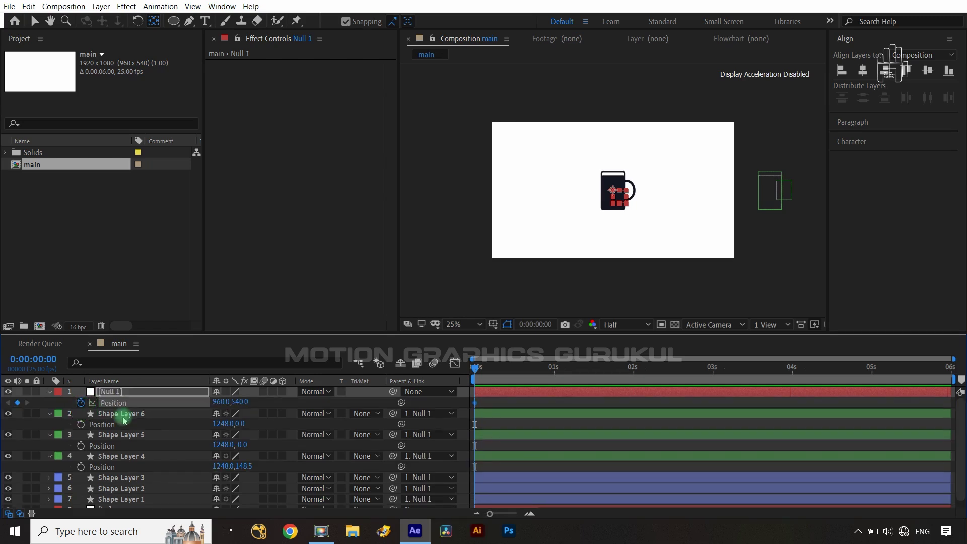
left_click(33, 359)
type("100")
left_click(265, 401)
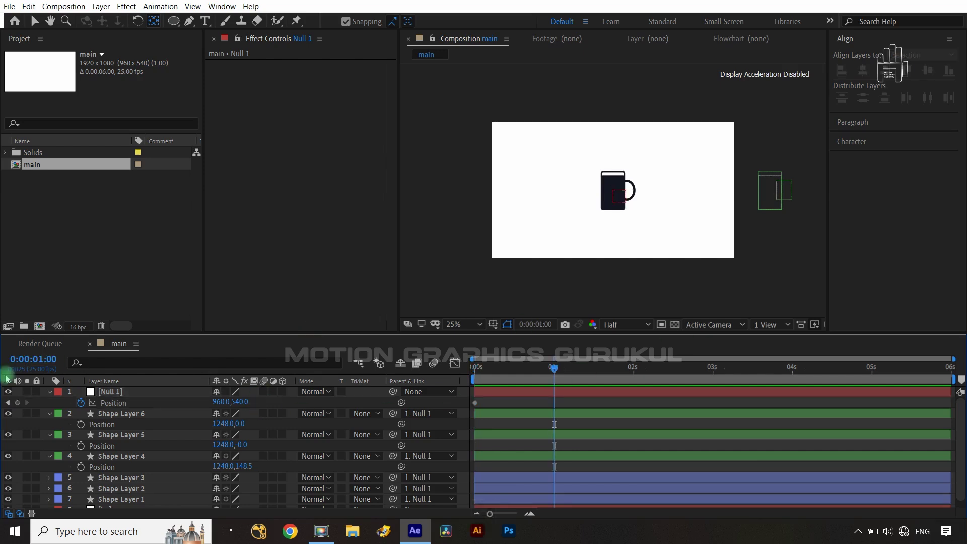
left_click(16, 403)
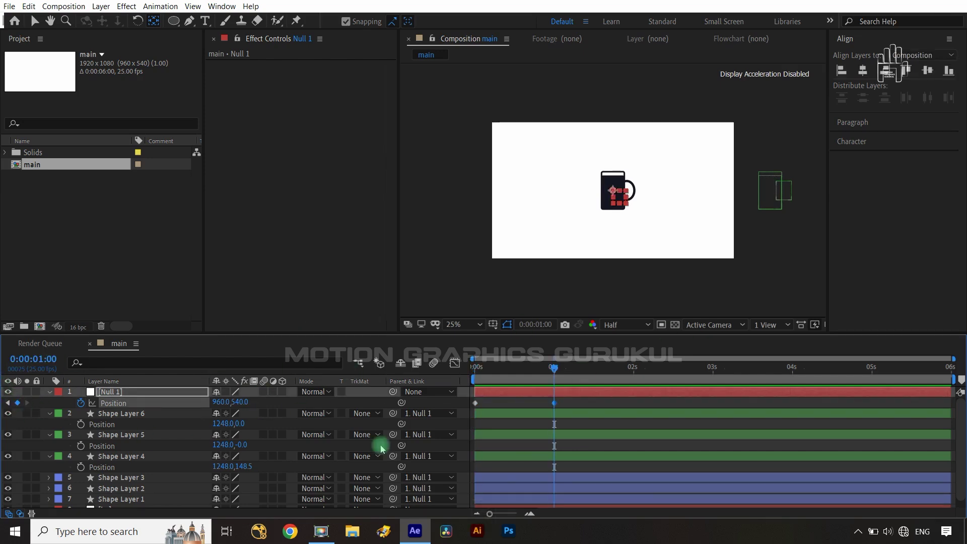
left_click_drag(259, 402, 129, 405)
Apply Easy Ease to the null's position keyframes and reshape the speed graph to a fast start with a long, soft slowdown.
left_click_drag(573, 403, 441, 418)
key("F9")
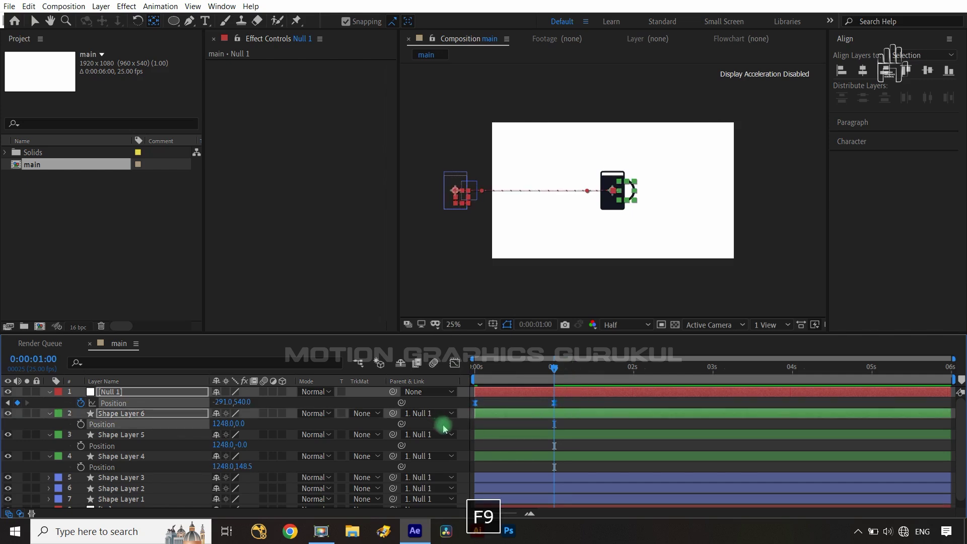
left_click(454, 363)
left_click_drag(582, 418, 509, 463)
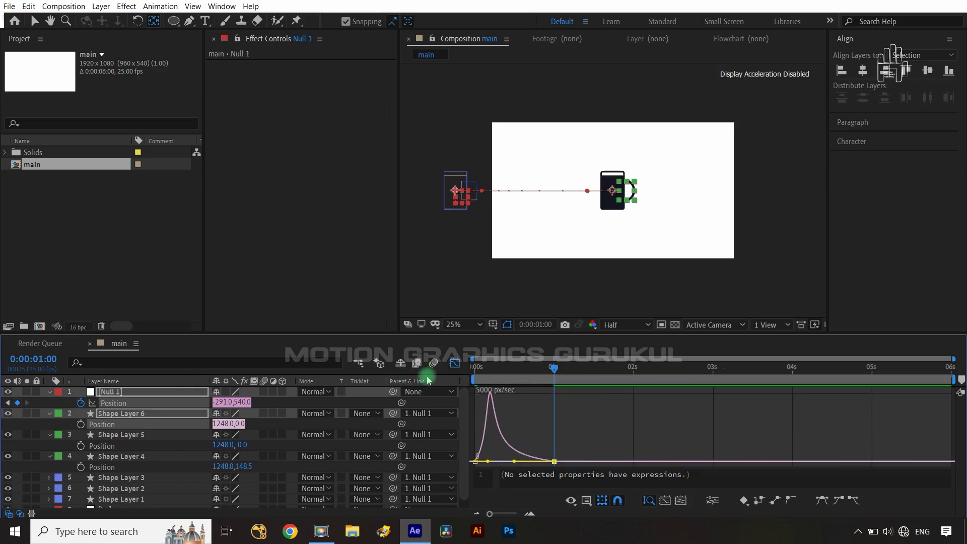
left_click(458, 364)
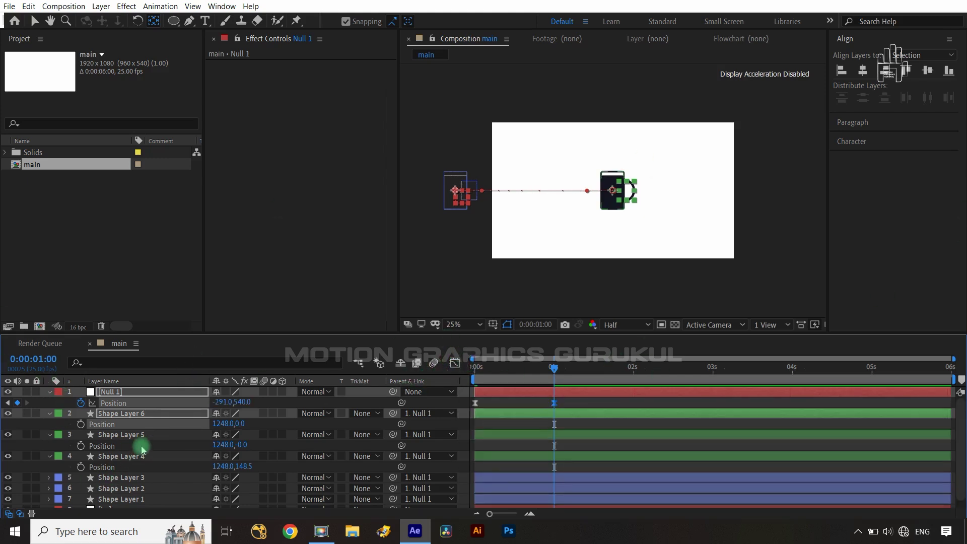
Add 100% scale keyframes at 1 s and 0 s to both mug handle layers, Shape Layer 3 and Shape Layer 6.
scroll(143, 450, "down", 1)
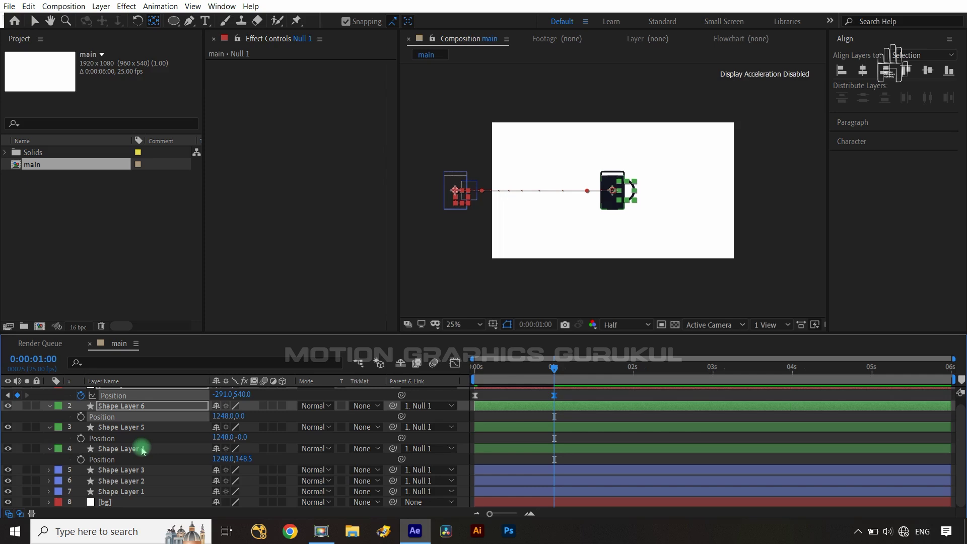
left_click(152, 475)
left_click(145, 408, "ctrl")
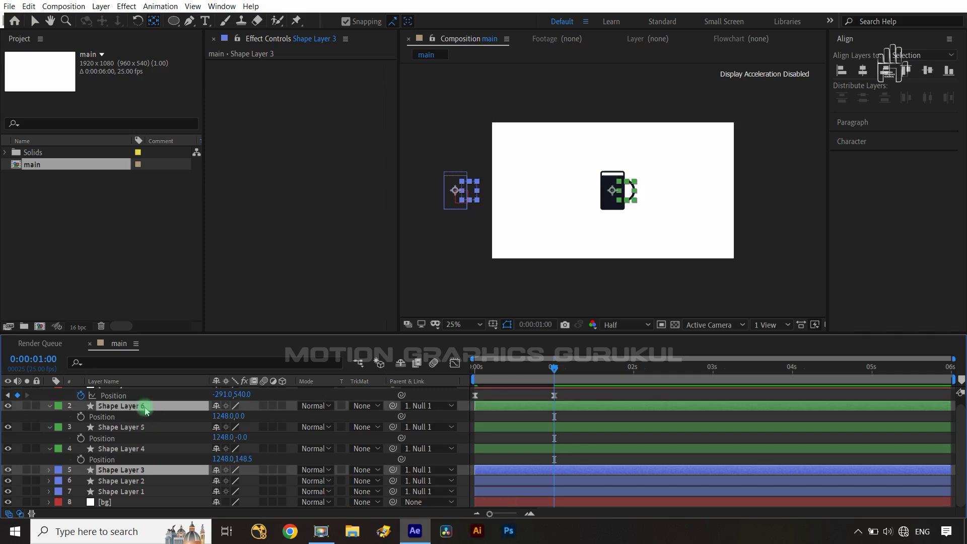
key("s")
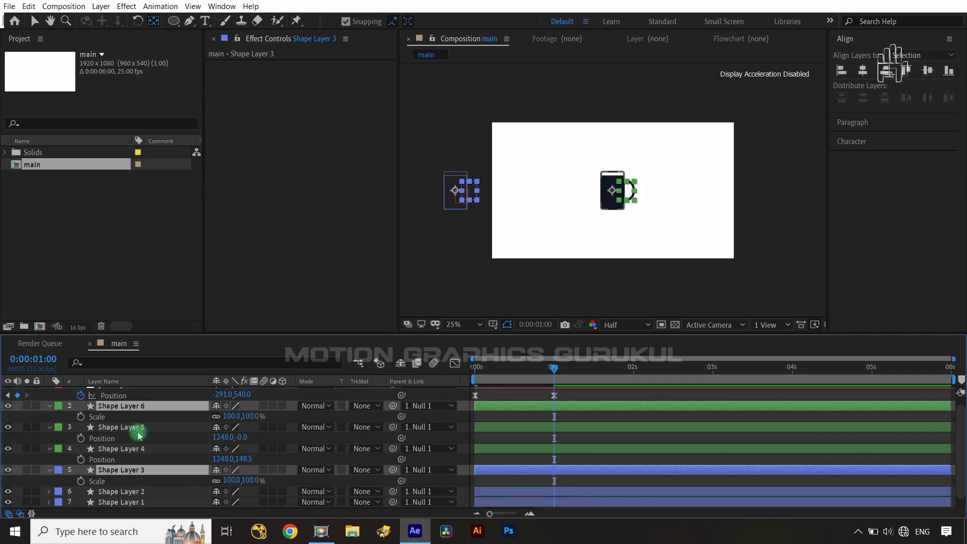
left_click(81, 417)
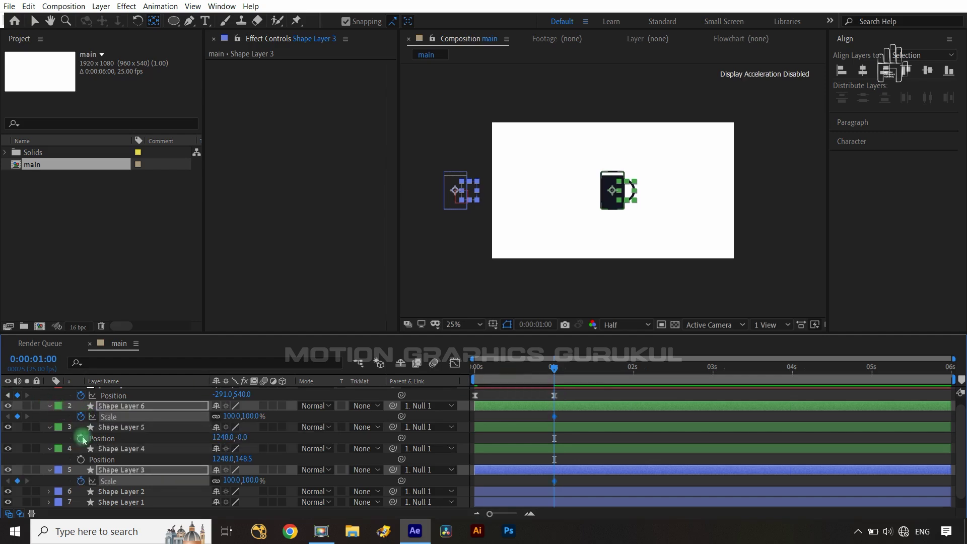
key("Home")
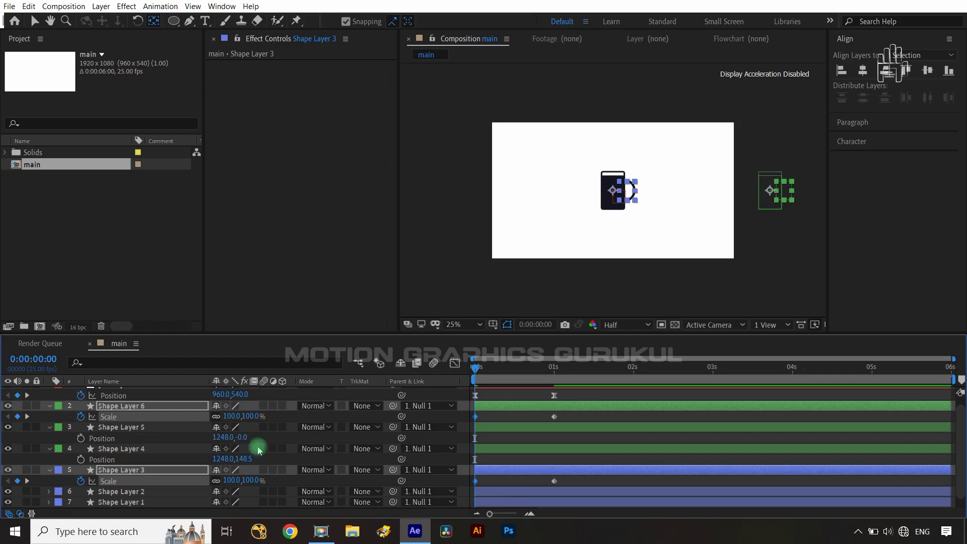
left_click(363, 420)
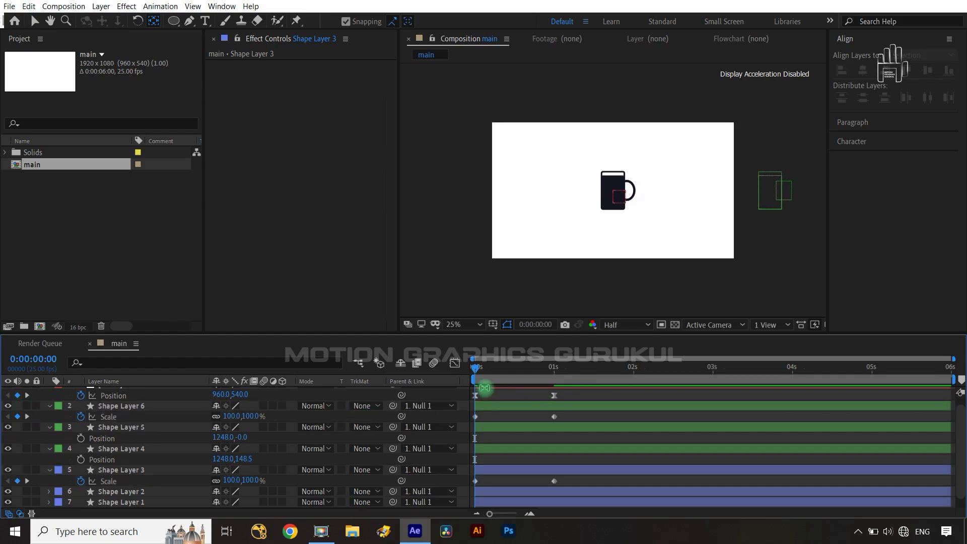
Set only the horizontal scale to 22% for Shape Layer 6 at 0 s and for Shape Layer 3 at 1 s.
left_click(141, 409)
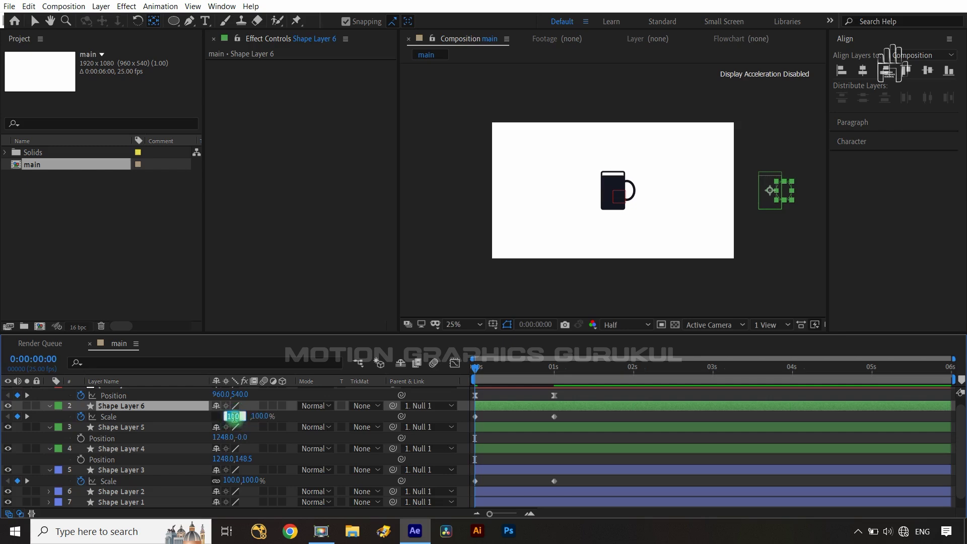
type("22")
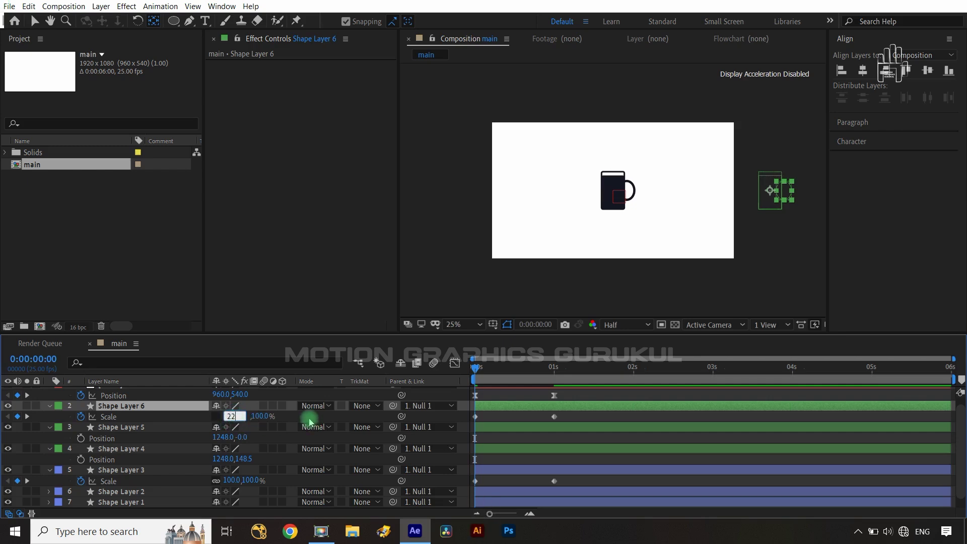
left_click(622, 380)
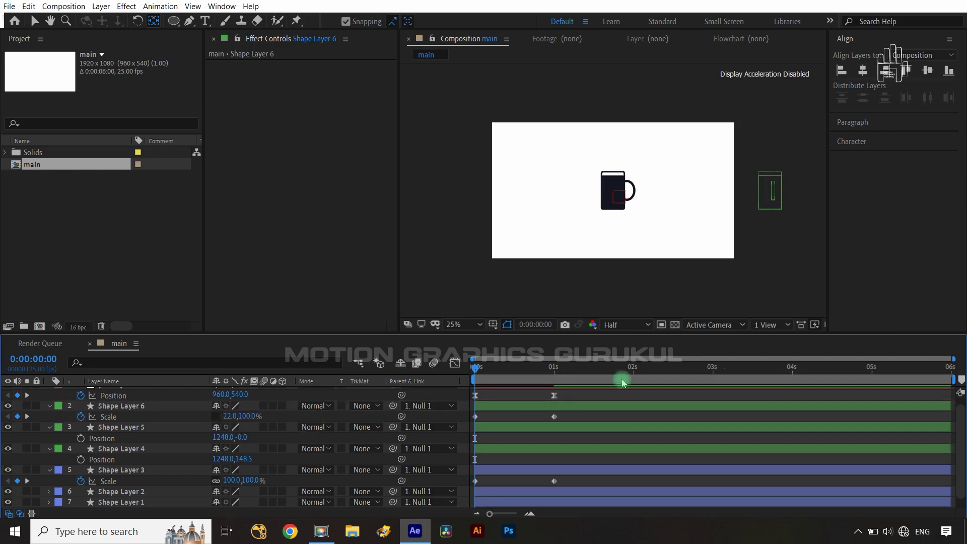
left_click(141, 470)
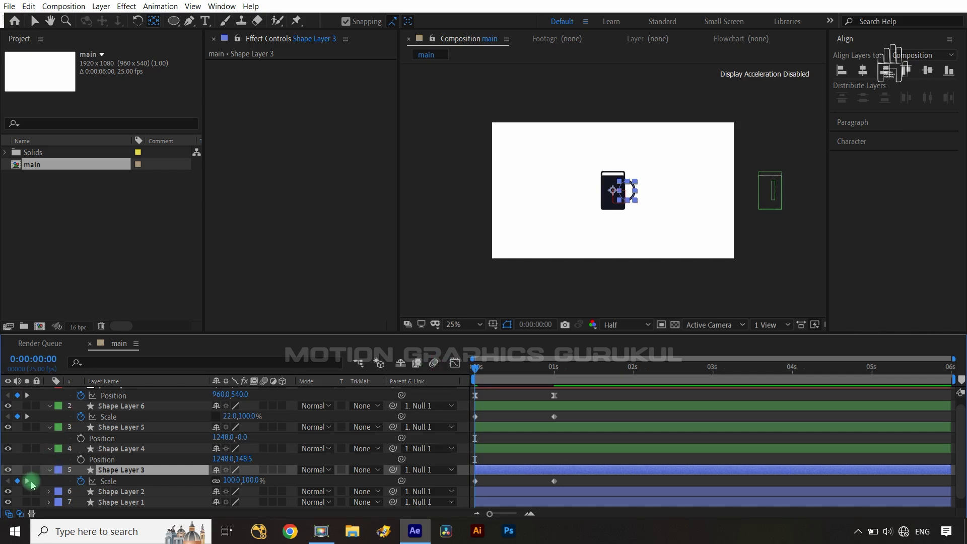
left_click(27, 480)
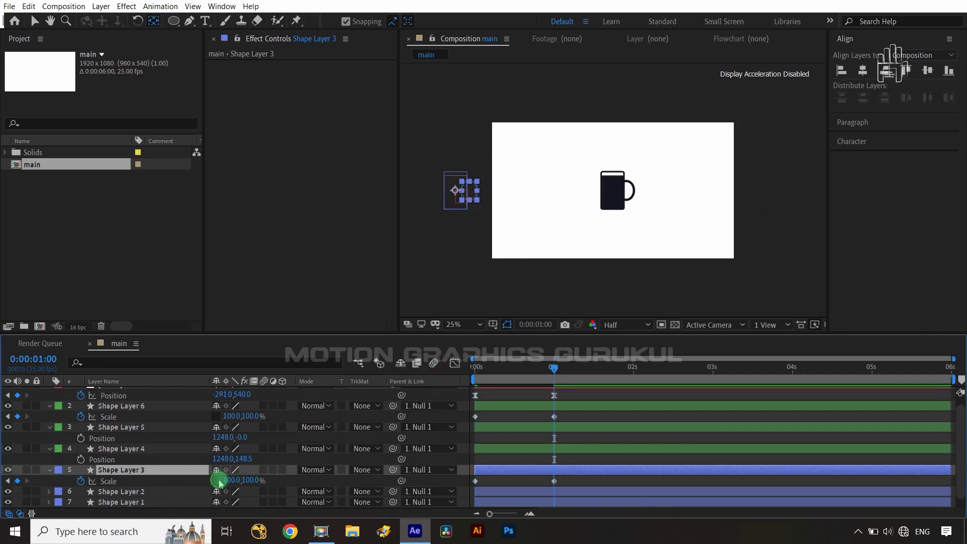
type("22")
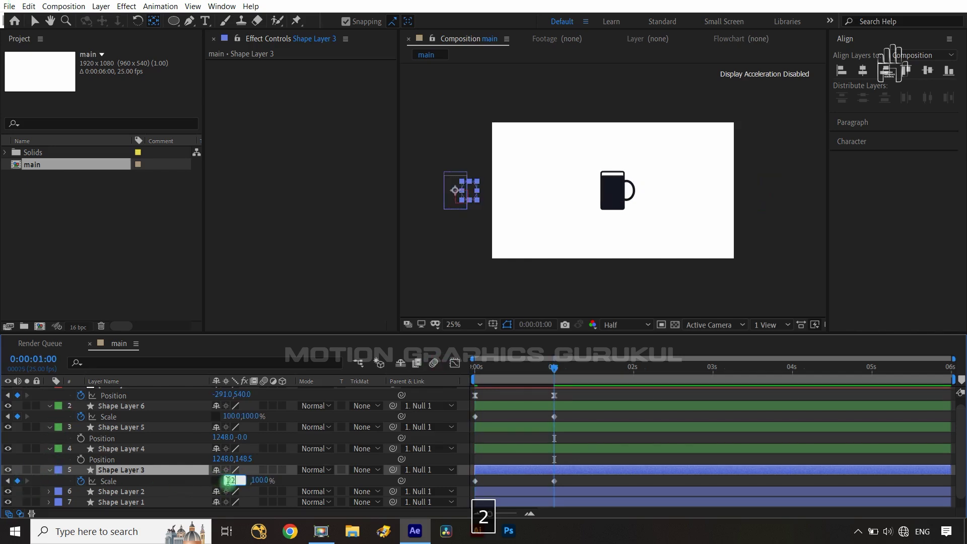
left_click(294, 478)
Apply Easy Ease to both handles' scale keyframes and shape their speed curves to peak early and slow down gently.
left_click_drag(568, 417, 464, 493)
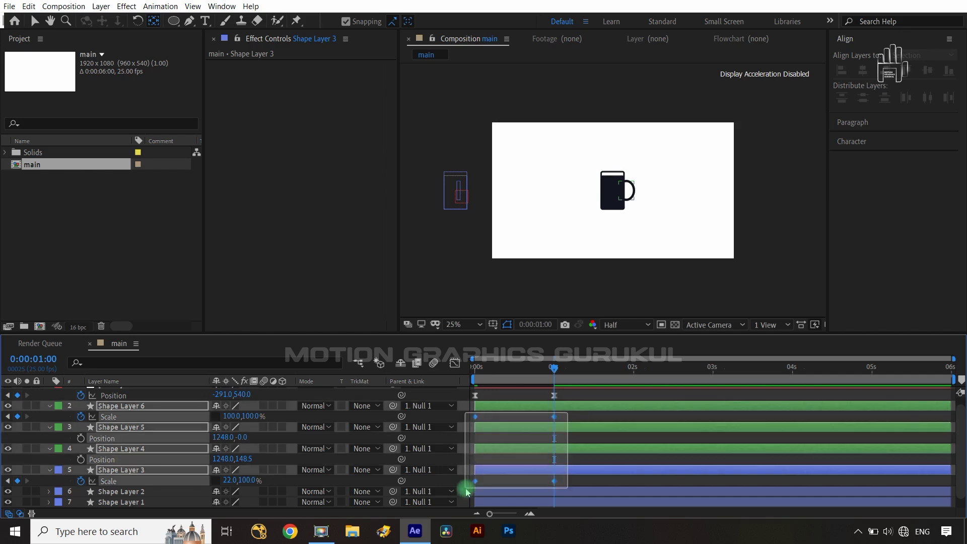
left_click(480, 382)
key("F9")
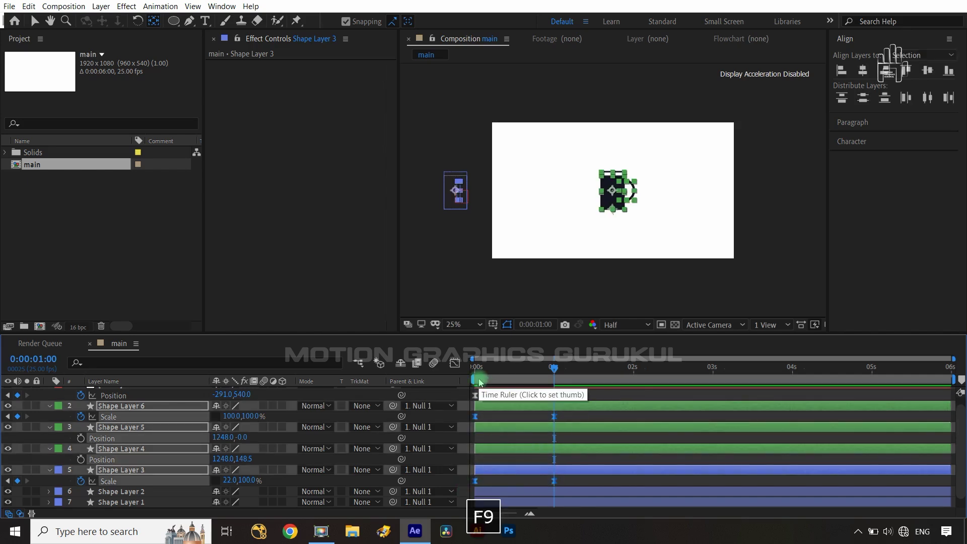
left_click(455, 363)
left_click_drag(606, 405, 524, 464)
left_click_drag(542, 428, 525, 428)
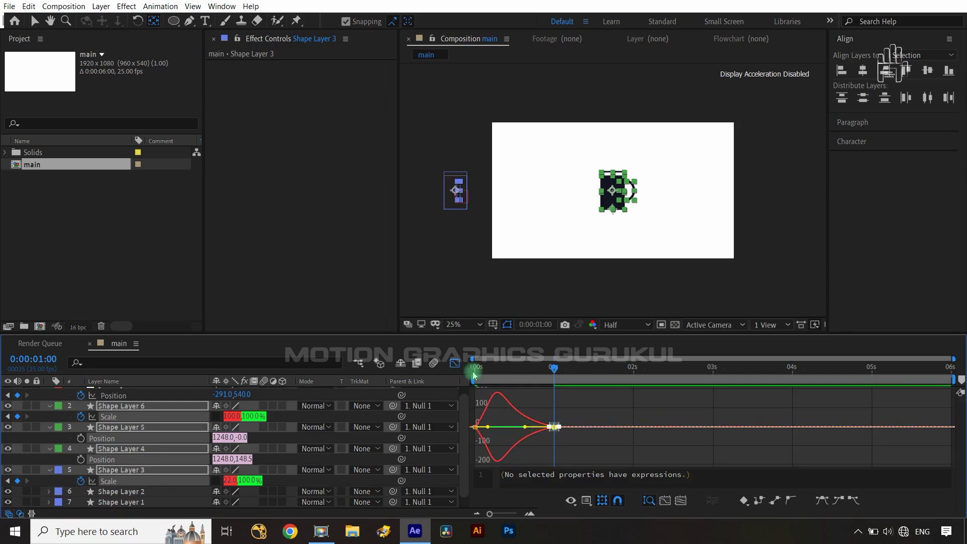
left_click(454, 363)
Preview the mug transition from the start, end the work area shortly after 1 s and play it back again.
key("Home")
left_click(420, 395)
left_click(421, 395)
key("space")
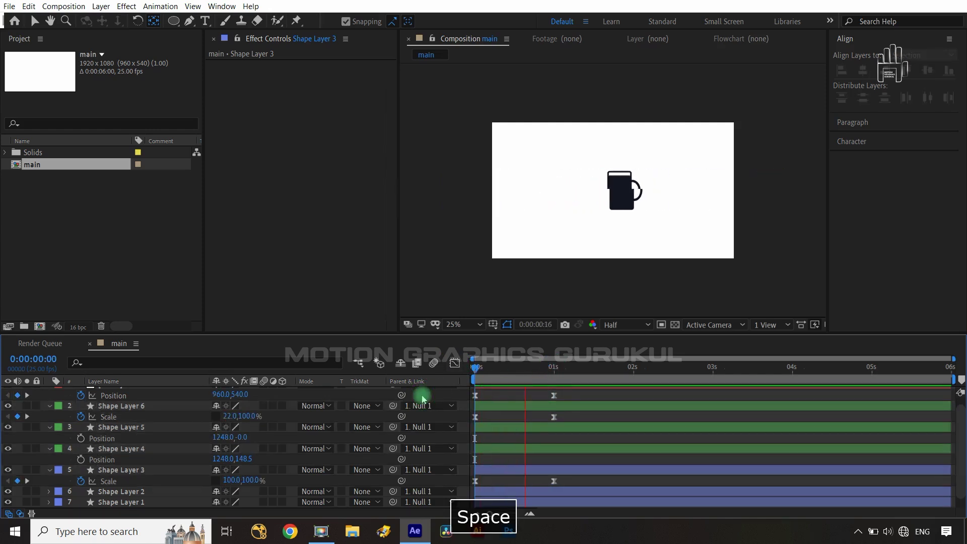
key("space")
left_click_drag(518, 378, 449, 391)
key("n")
key("space")
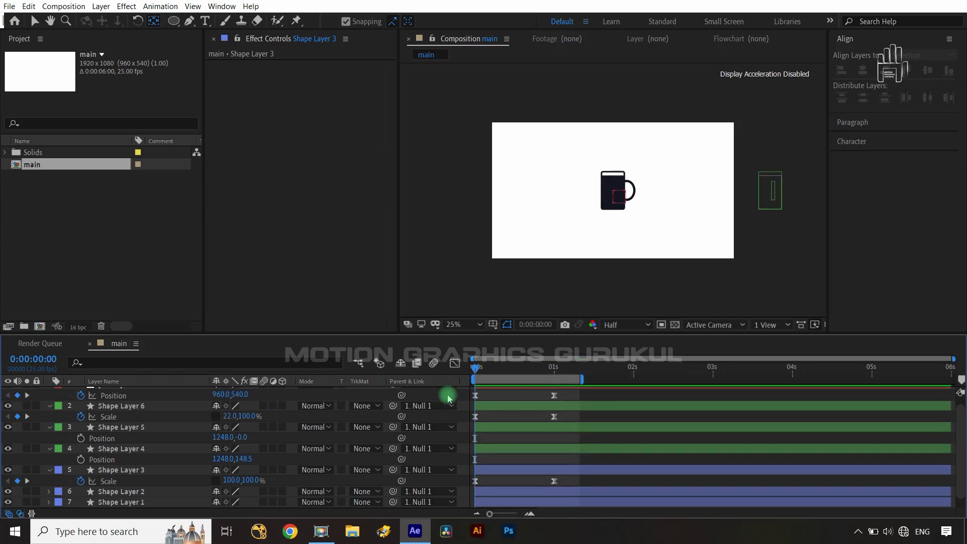
key("space")
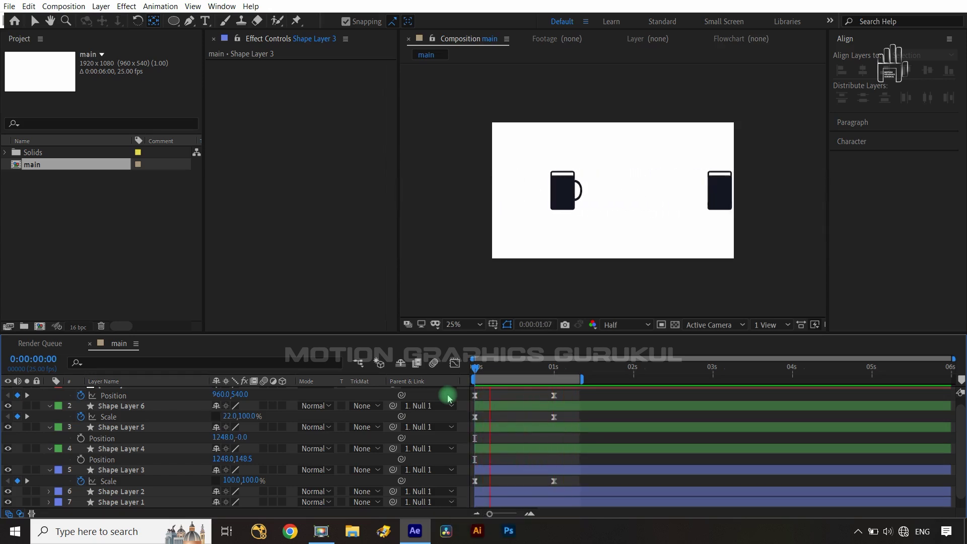
key("space")
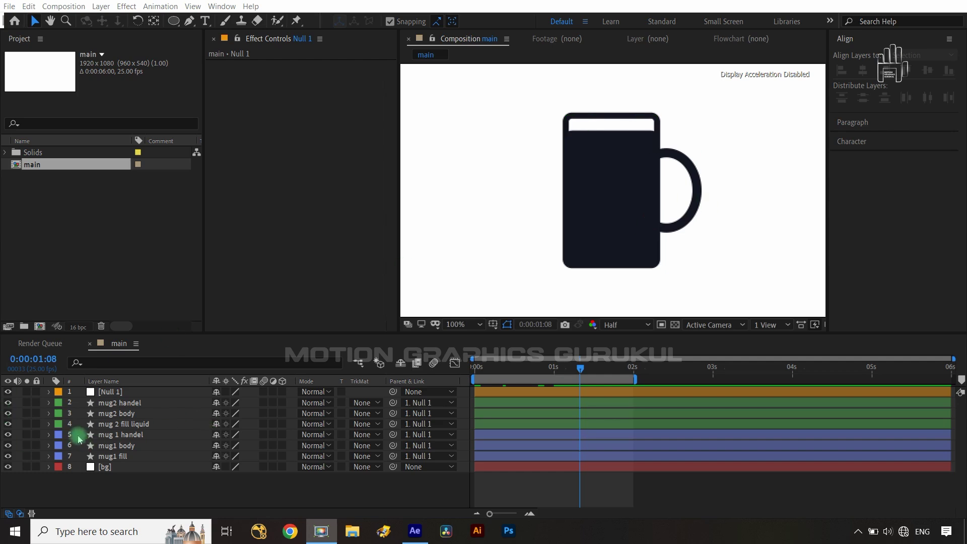
Widen the mug 2 fill liquid layer to a horizontal scale of 211%, keeping its vertical scale at 90%.
left_click(124, 428)
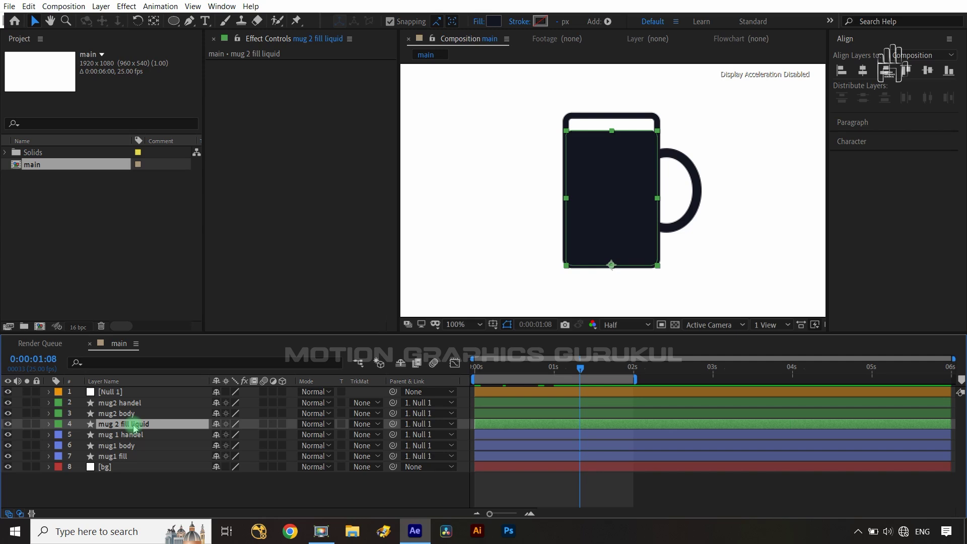
key("s")
left_click_drag(229, 434, 287, 425)
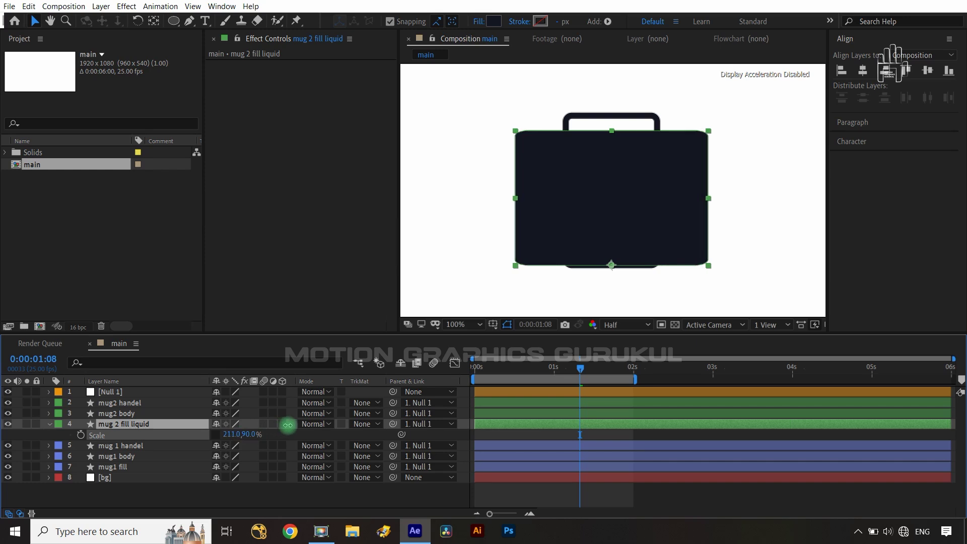
left_click(248, 436)
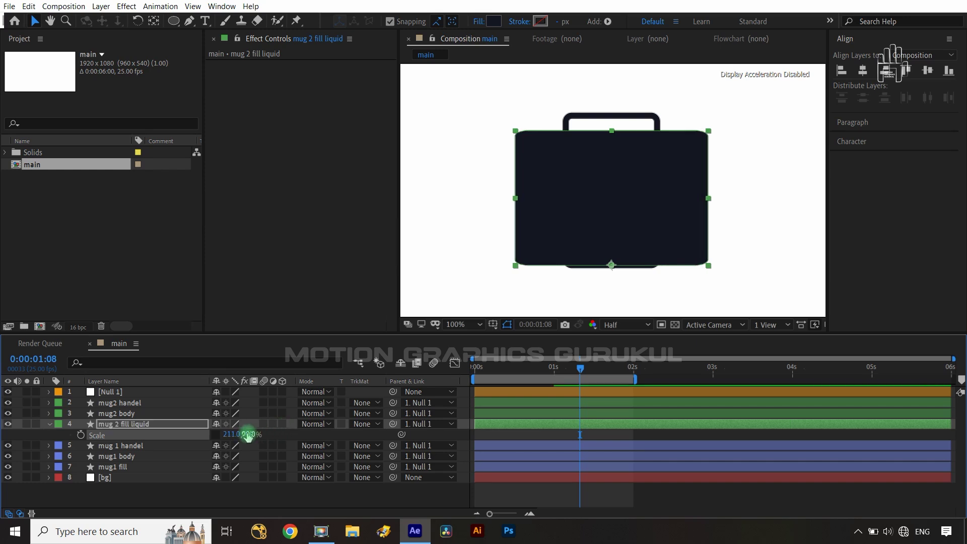
Set the rectangle path roundness of the mug 2 fill liquid layer to 0.
left_click(49, 425)
left_click(71, 446)
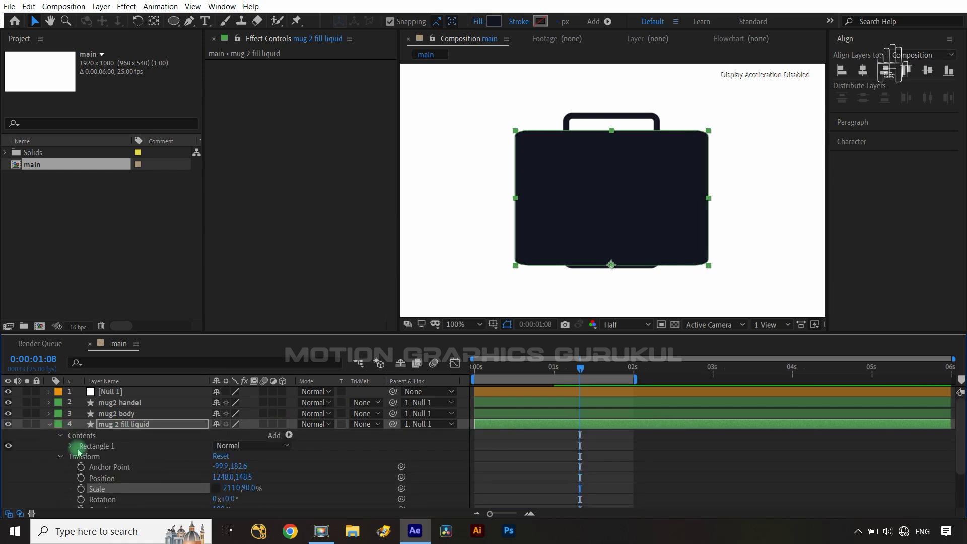
left_click(80, 456)
left_click(220, 488)
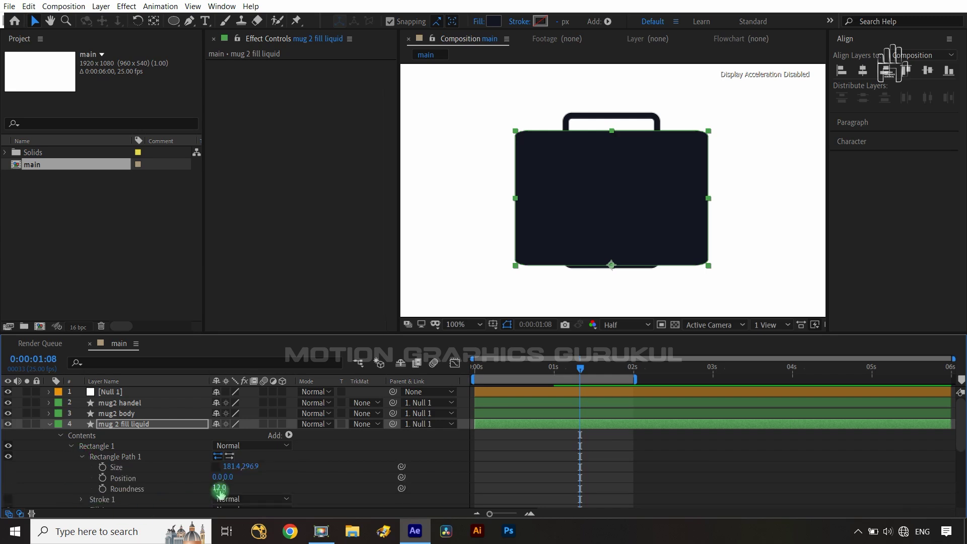
left_click(218, 488)
type("0")
left_click(291, 464)
left_click(49, 424)
Set the rectangle path roundness of the mug1 fill layer to 0.
left_click(116, 456)
left_click(48, 456)
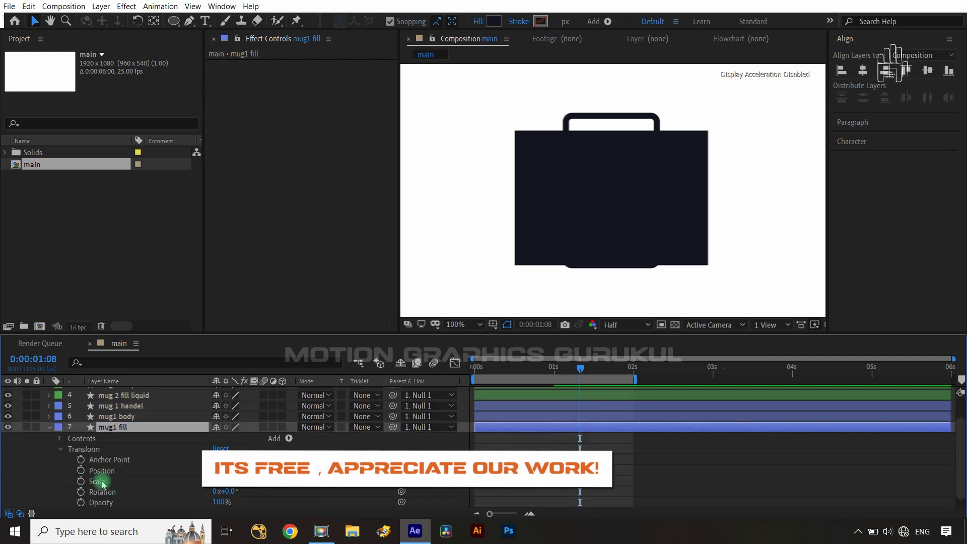
left_click(60, 439)
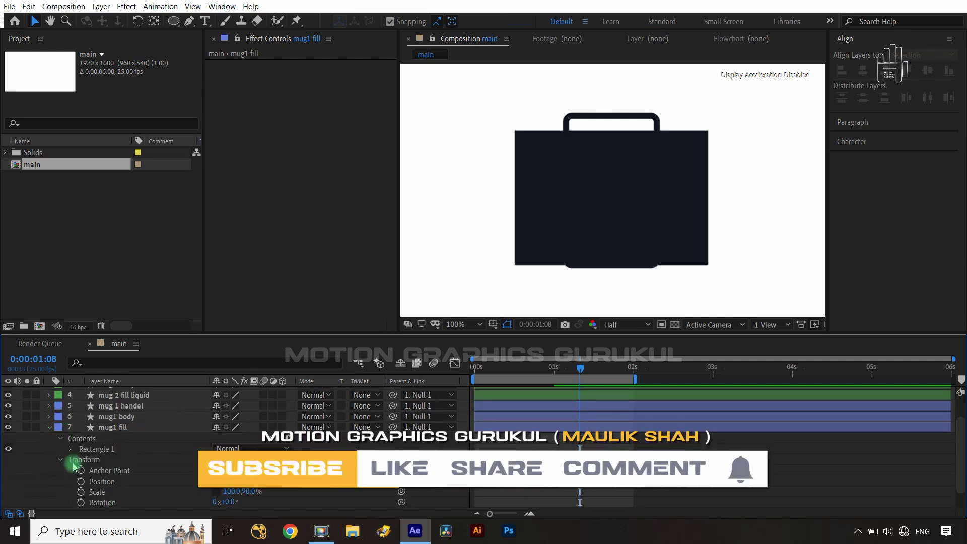
left_click(70, 449)
left_click(82, 460)
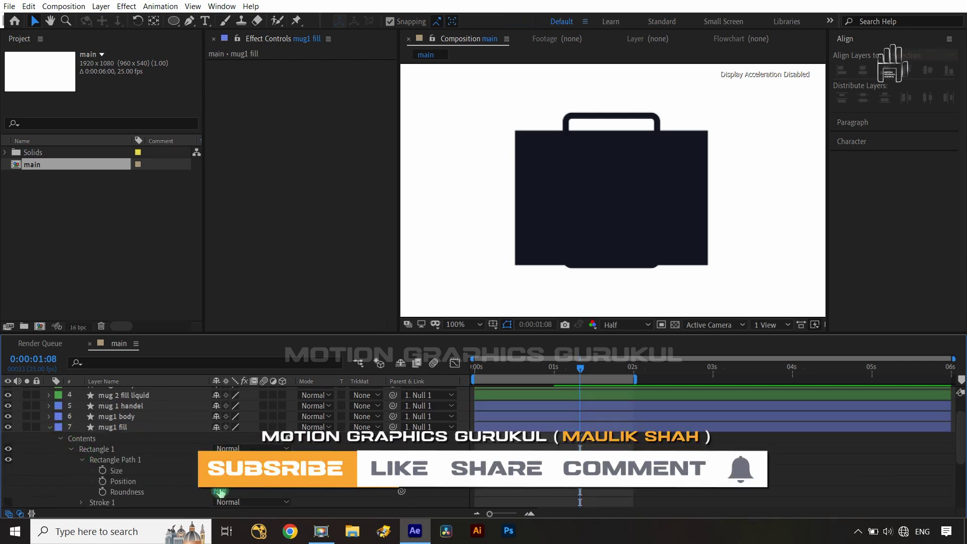
type("0")
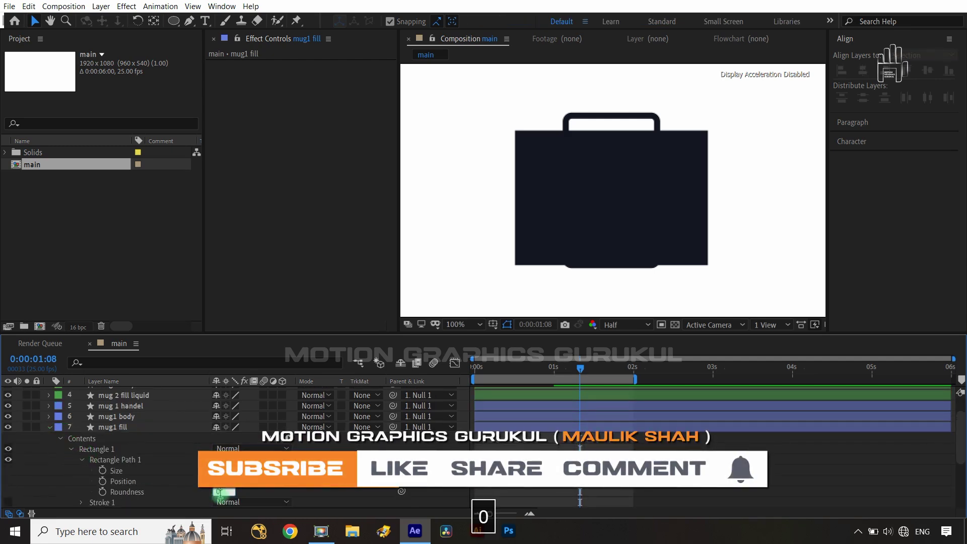
left_click(48, 427)
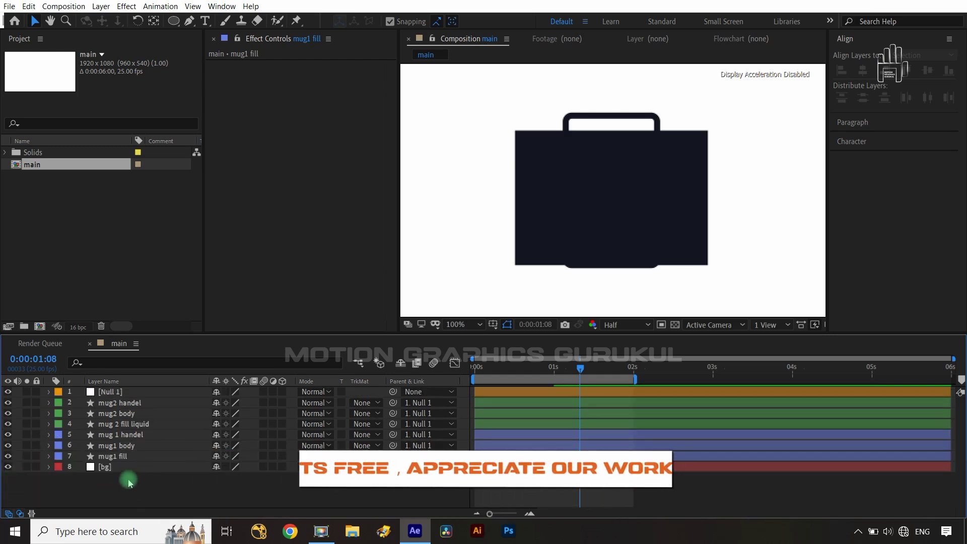
Set only the vertical scale of the mug 2 fill liquid layer to 0%.
left_click(127, 425)
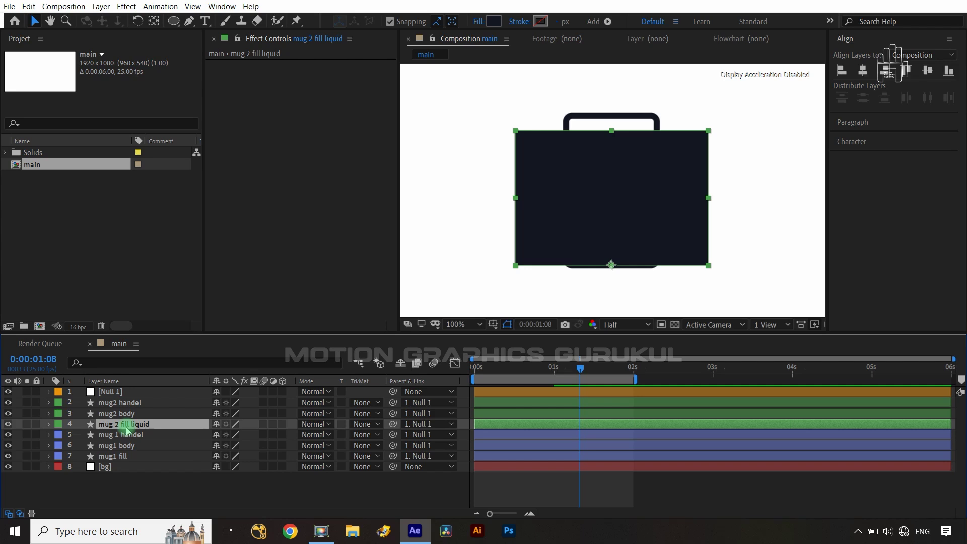
key("s")
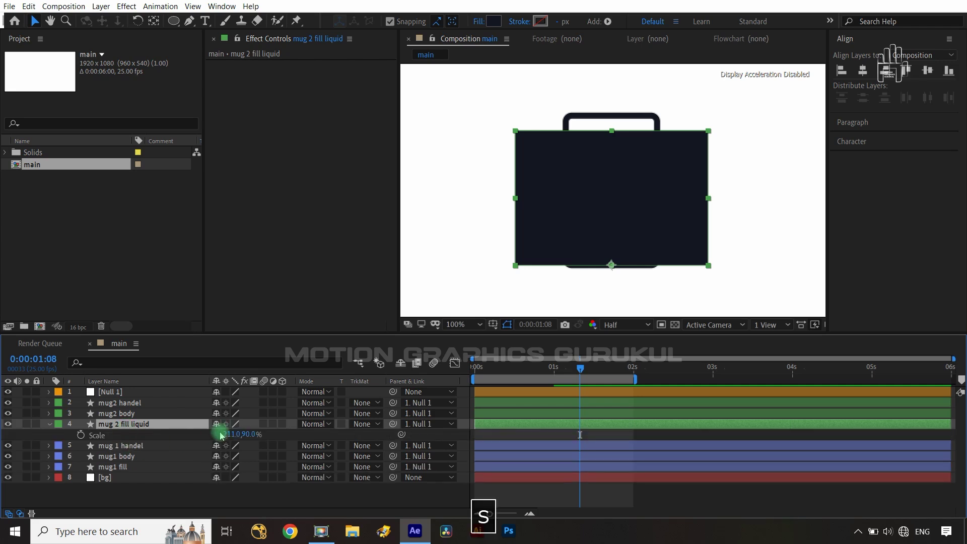
type("0")
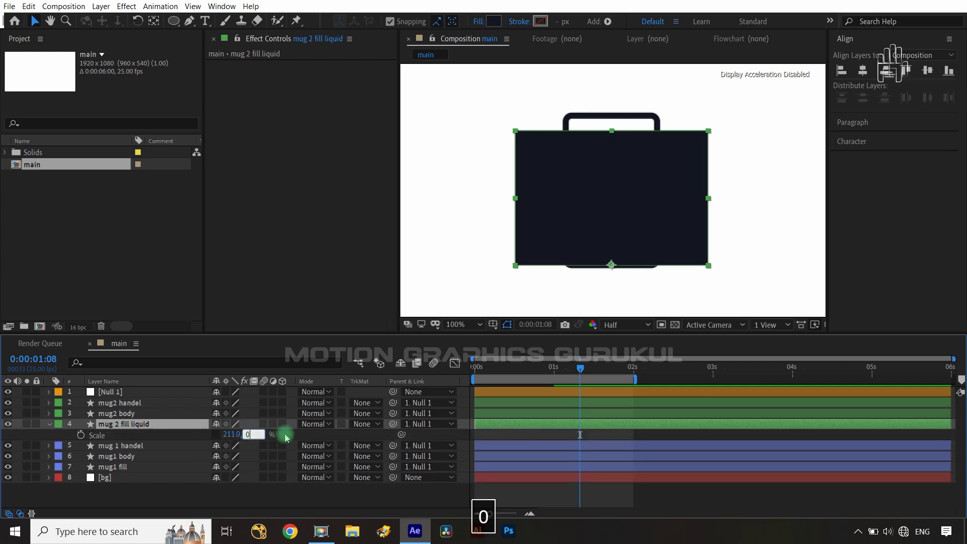
left_click(283, 433)
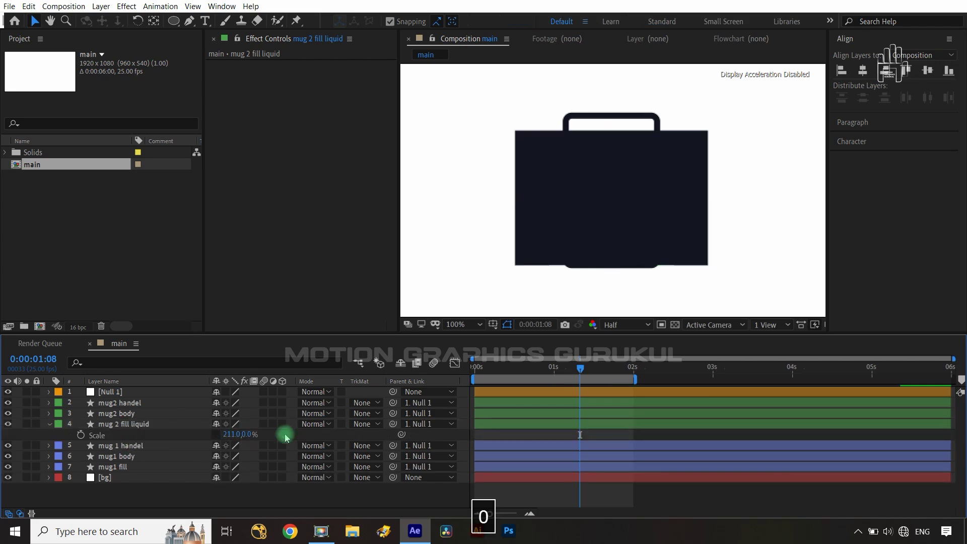
Add a scale keyframe to mug 2 fill liquid at 0:00:01:03, three frames after the null's last position keyframe.
left_click(126, 393)
key("u")
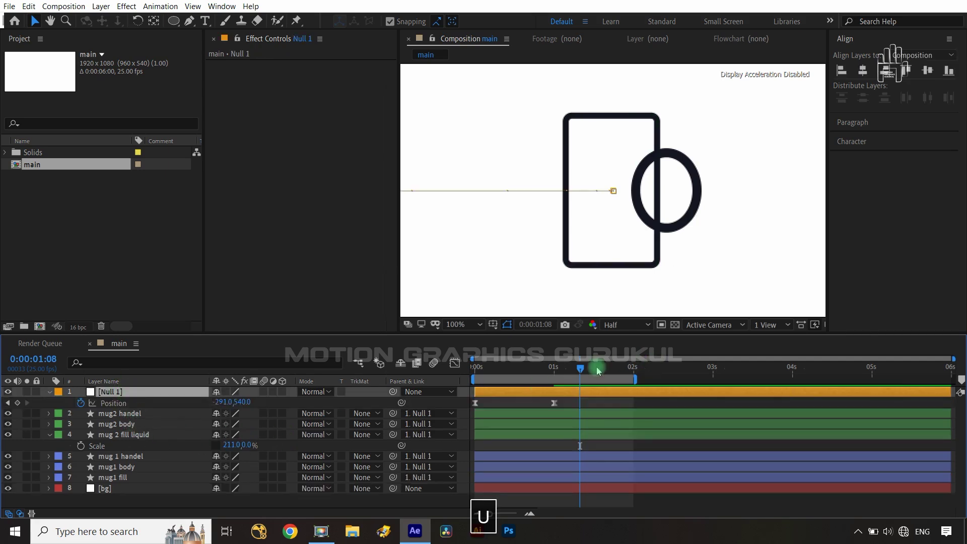
left_click_drag(580, 369, 560, 374)
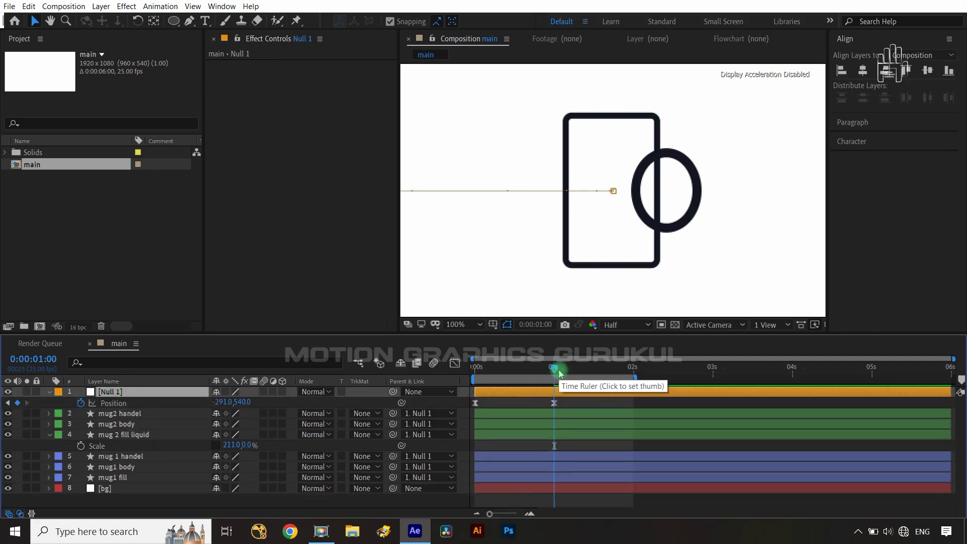
key("ctrl+Right")
key("ctrl+Right")
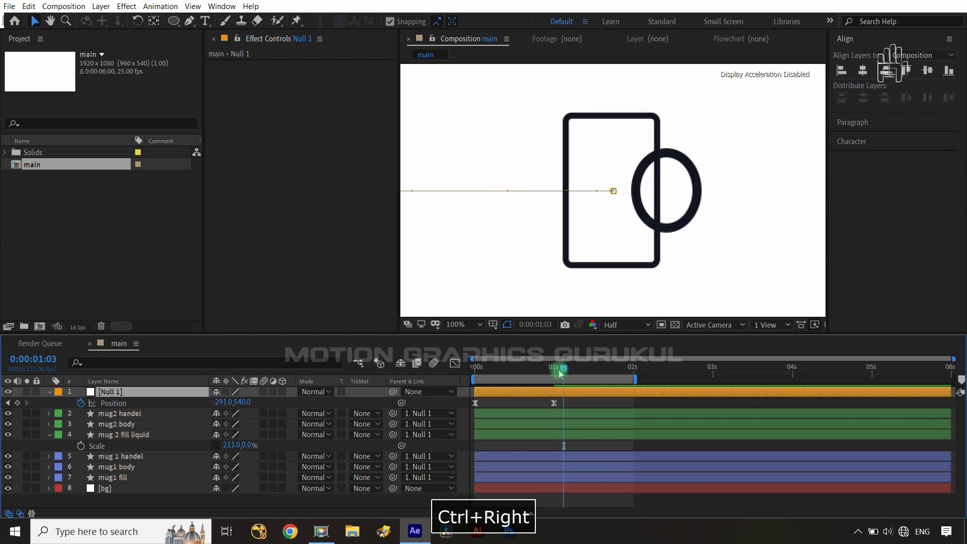
left_click(80, 447)
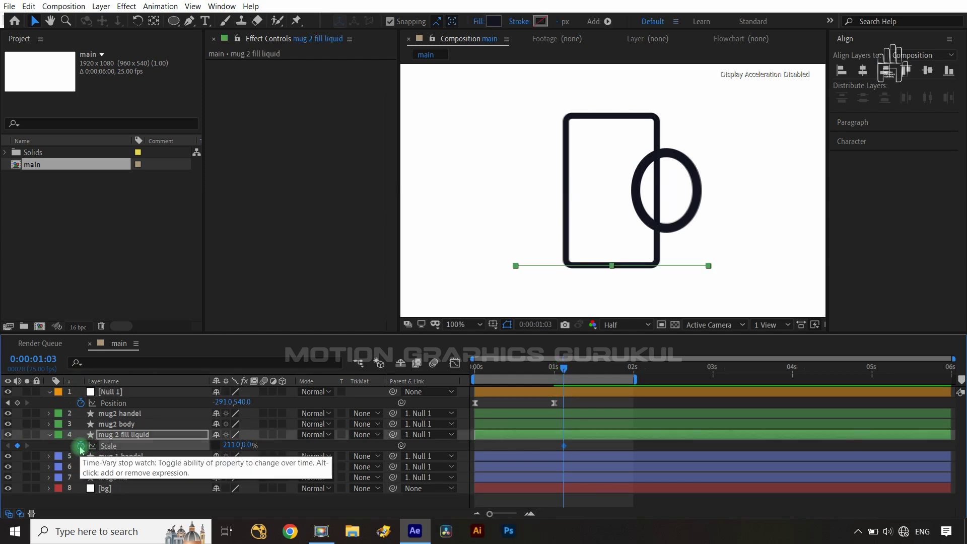
Keyframe mug 2 fill liquid's vertical scale at 90% at 0:00:01:23, then return to 0:00:01:03 to check the filling.
left_click(138, 436)
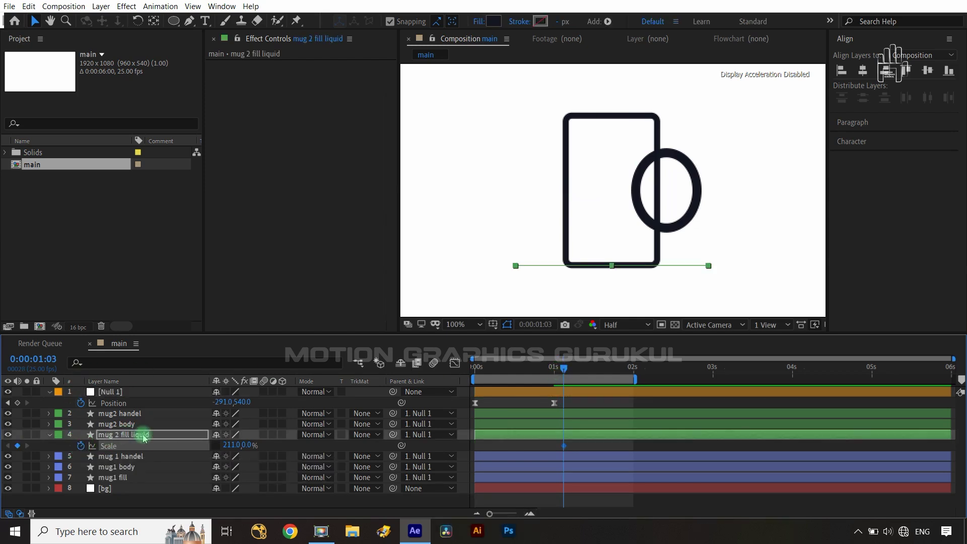
key("shift+Page_Down")
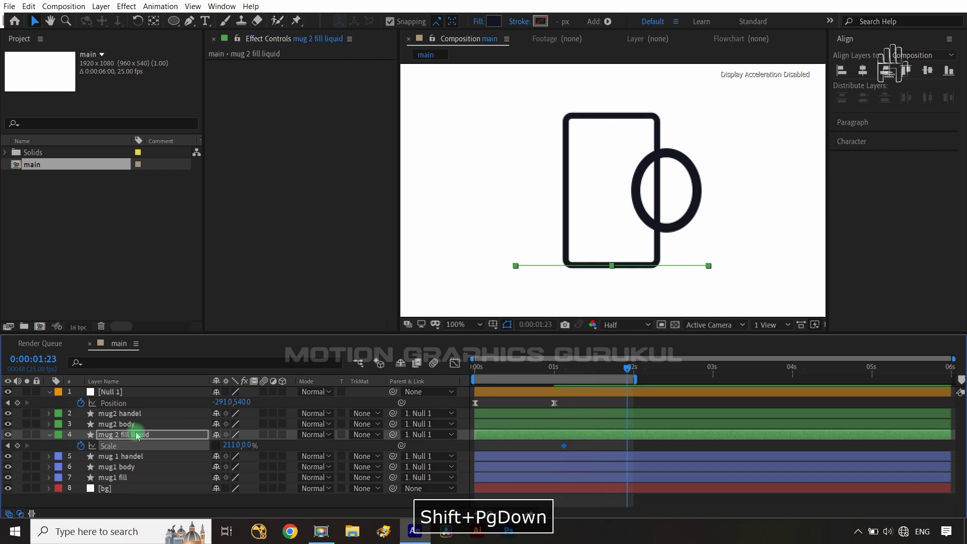
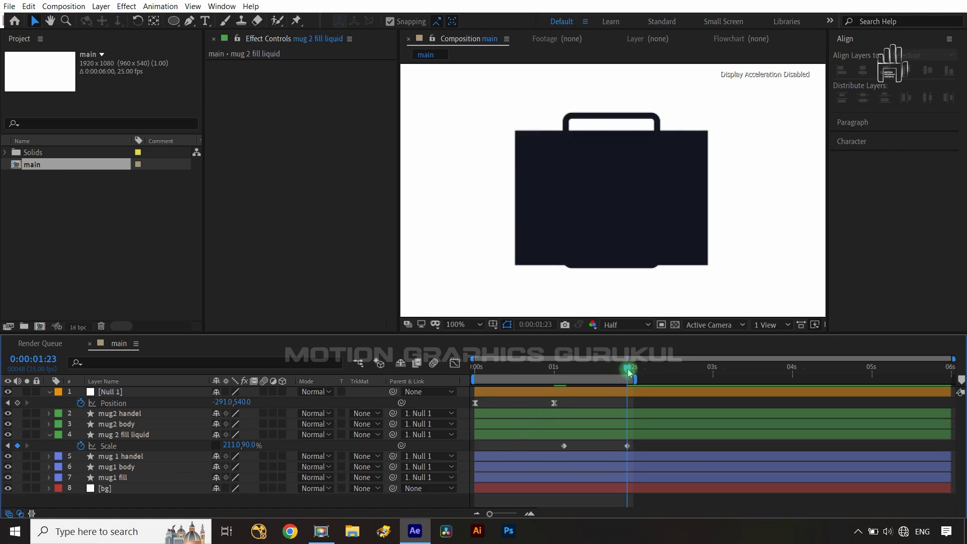
left_click_drag(629, 372, 563, 371)
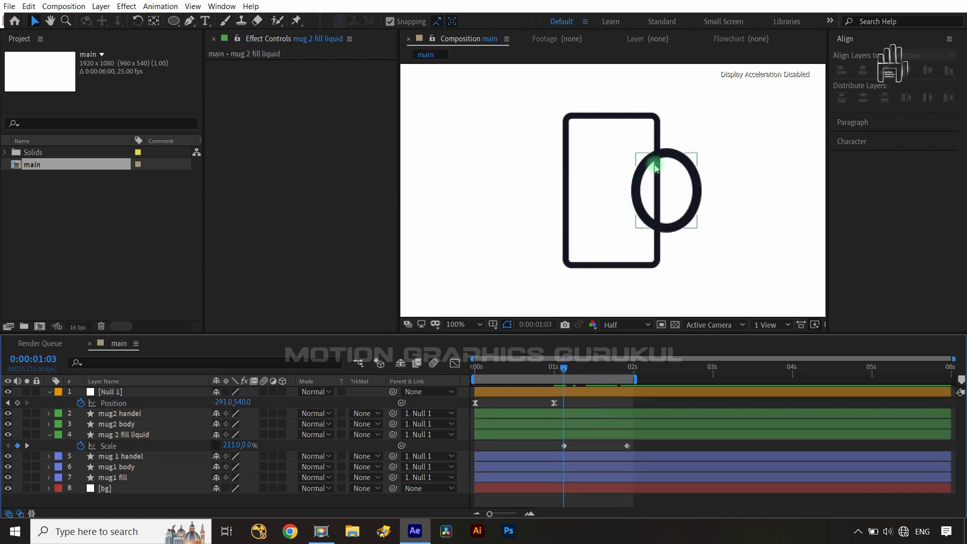
left_click(633, 209)
Duplicate mug 2 fill liquid and set the copy's horizontal scale to 100% at both its 0:00:01:03 and 0:00:01:23 keyframes.
left_click(140, 436)
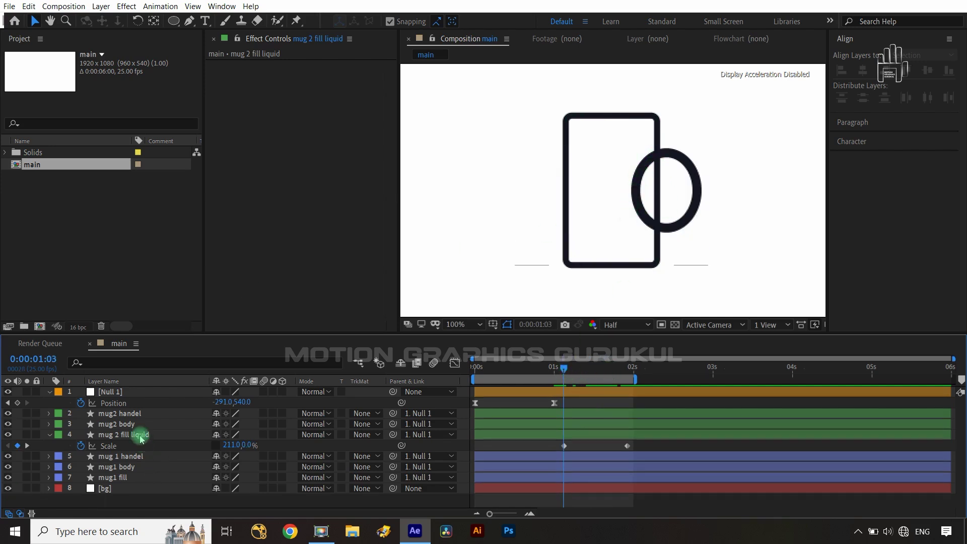
key("ctrl+d")
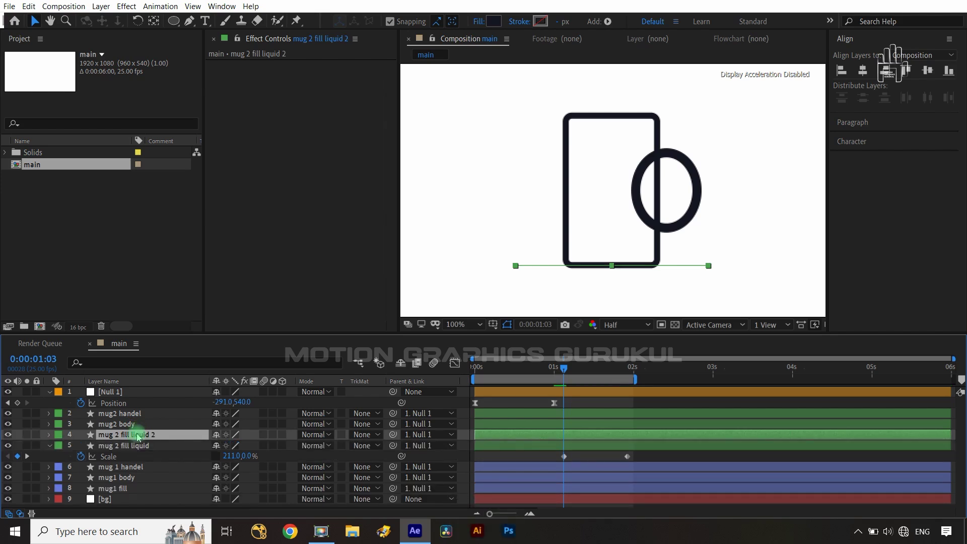
key("s")
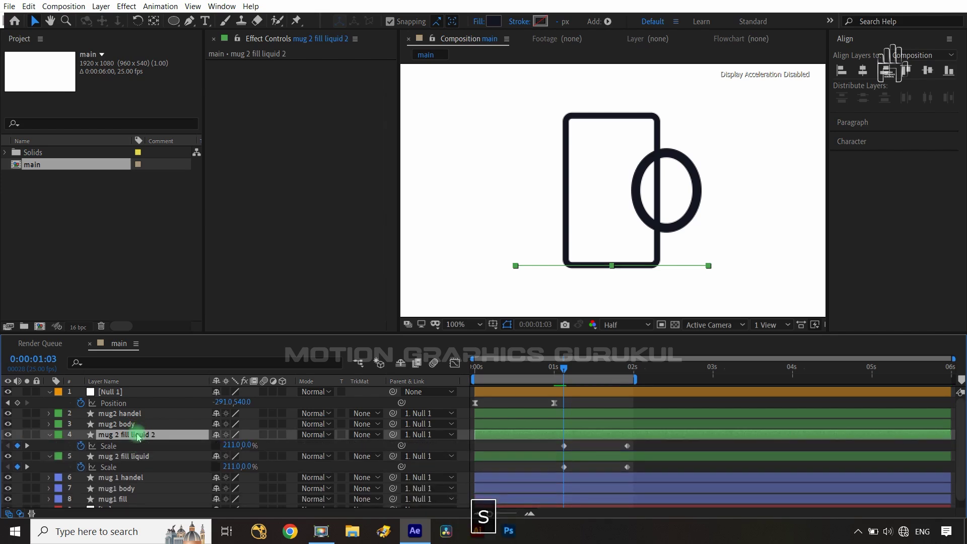
left_click(233, 445)
type("100")
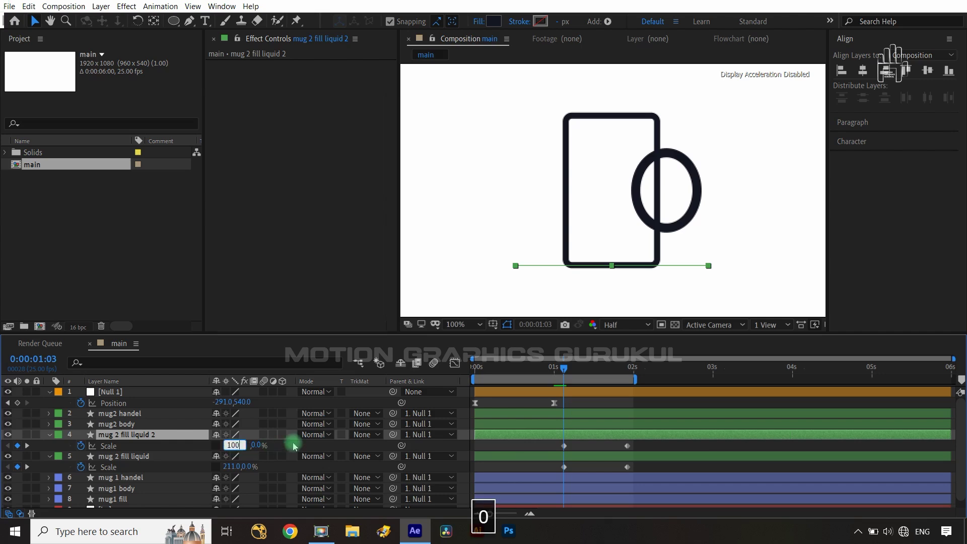
left_click(294, 446)
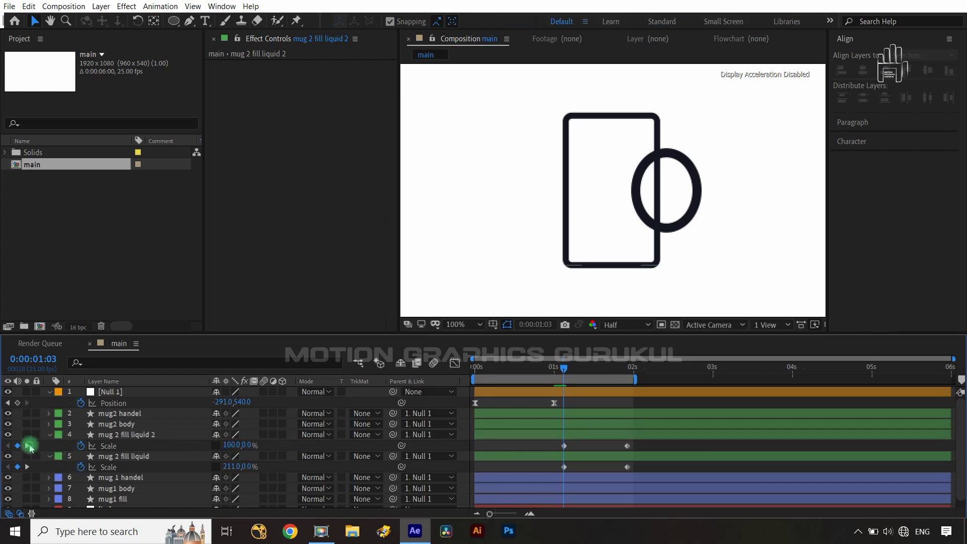
left_click(27, 446)
type("1")
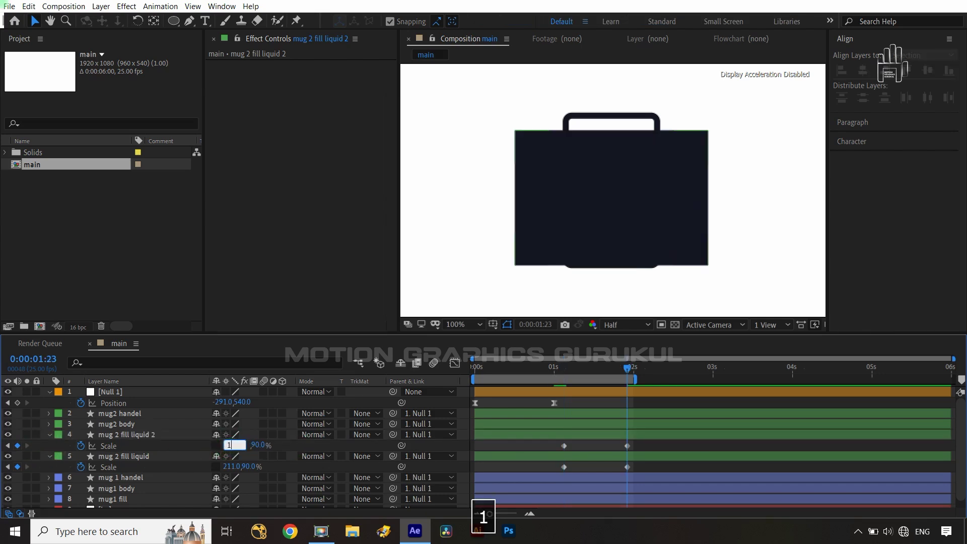
type("00")
left_click(275, 443)
Rename the duplicated liquid layer as matte.
left_click(162, 434)
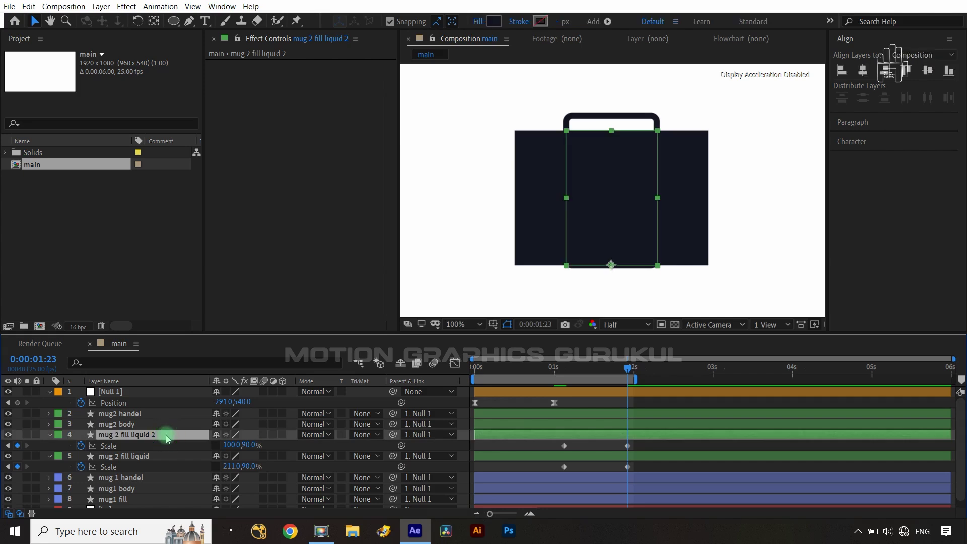
key("Return")
type("matte")
key("Return")
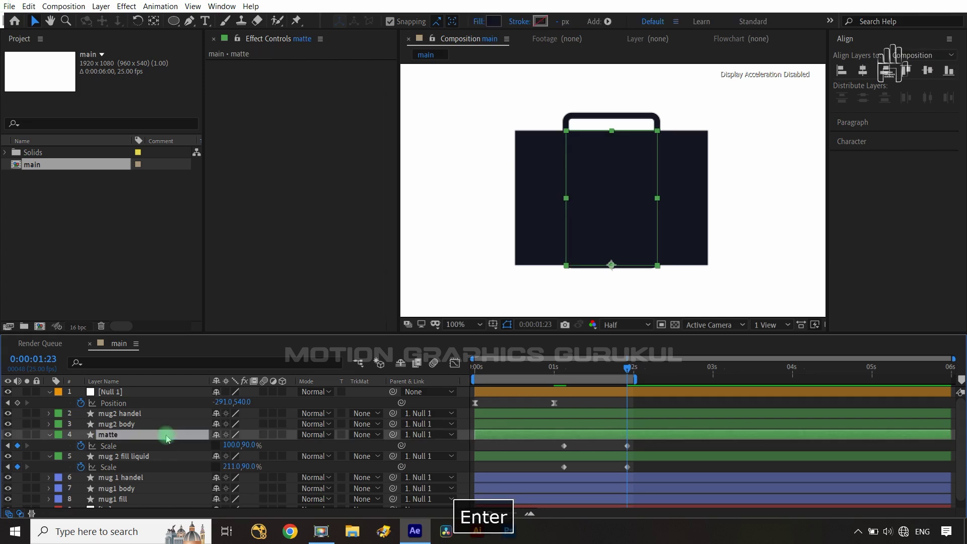
Add the Set Matte effect to the mug 2 fill liquid layer.
left_click(129, 457)
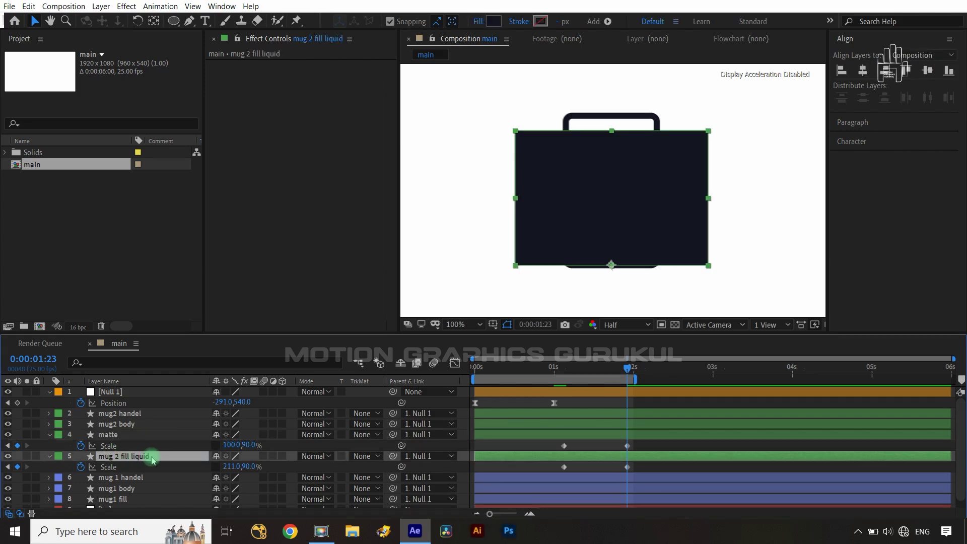
left_click(137, 21)
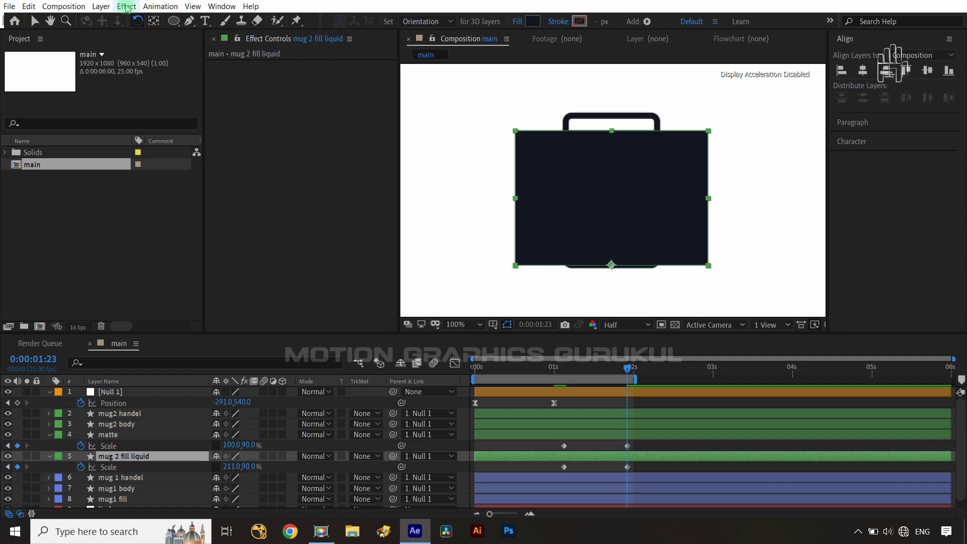
left_click(126, 7)
mouse_move(162, 124)
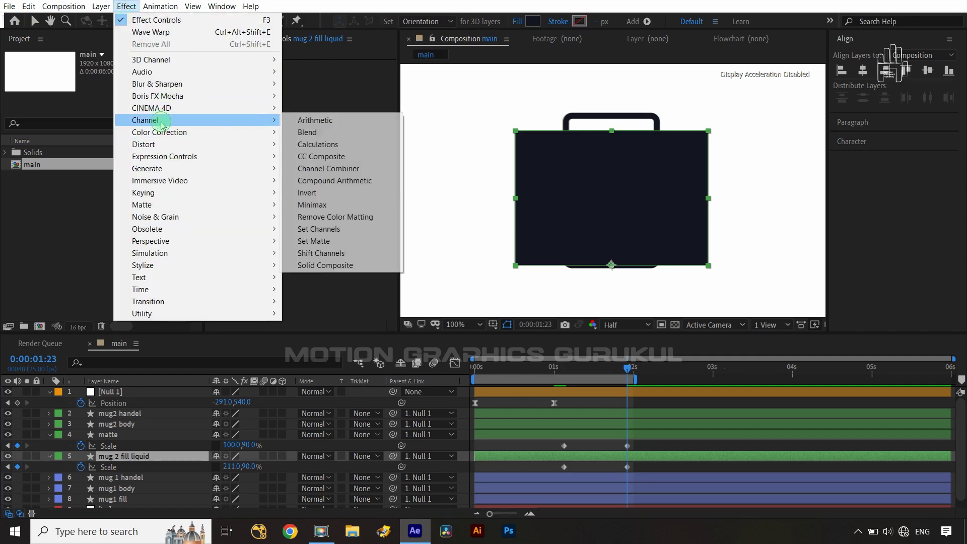
left_click(343, 241)
key("v")
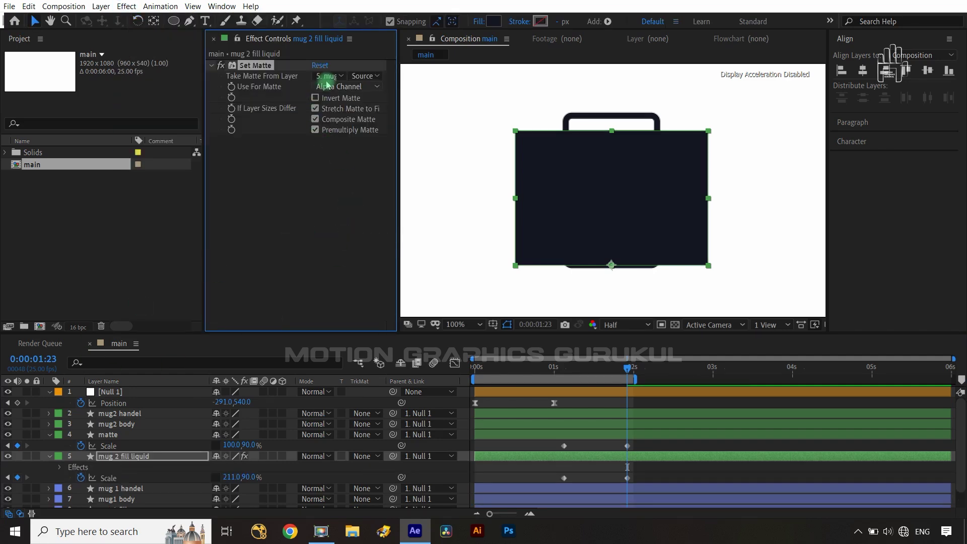
Make Set Matte use the matte layer with Effects & Masks as its source, and hide the matte layer.
left_click(328, 76)
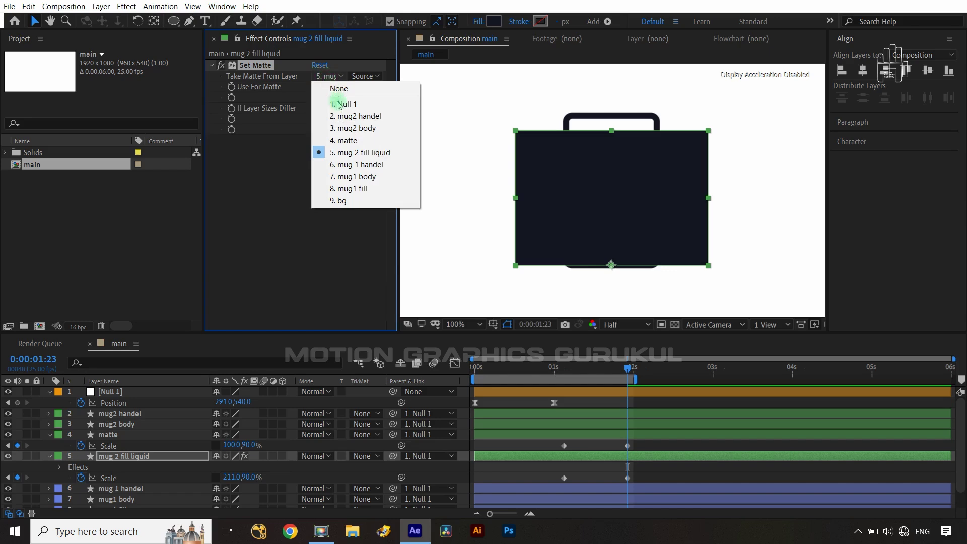
left_click(348, 140)
left_click(364, 76)
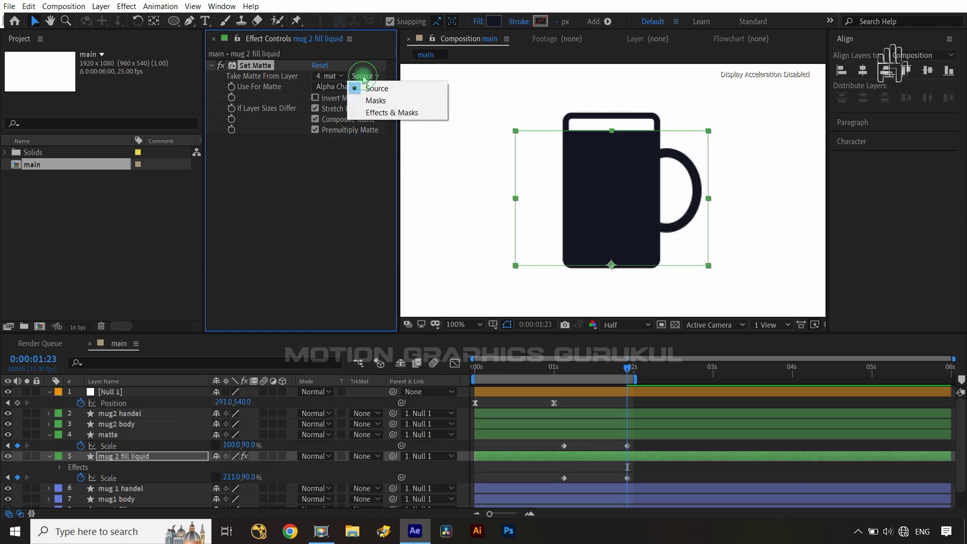
left_click(377, 113)
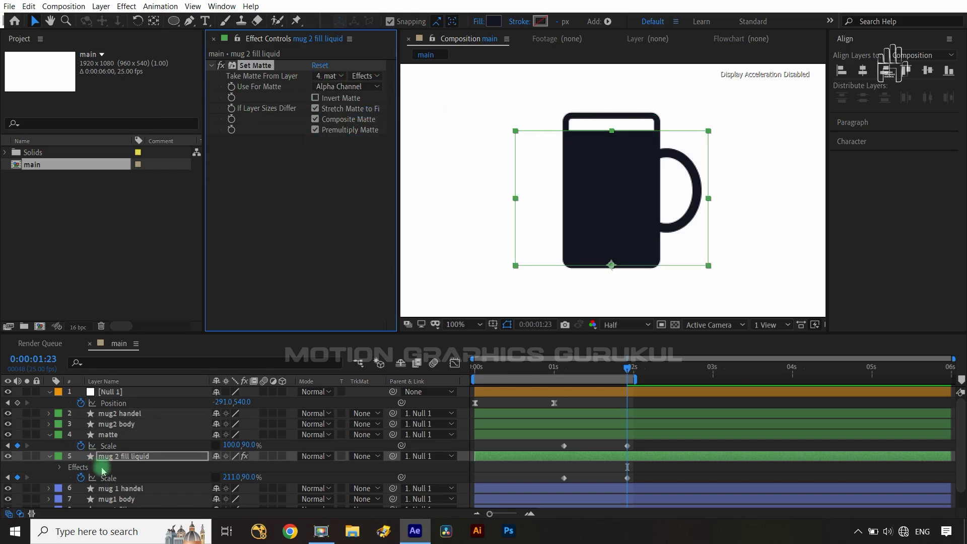
left_click(7, 434)
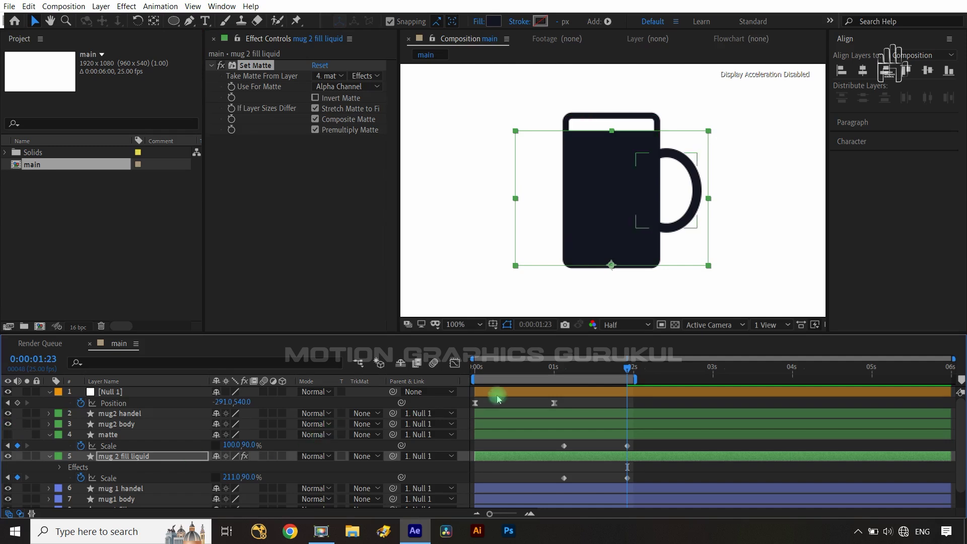
Reveal mug 2 fill liquid's position and examine where the handle overlaps the mug at 0:00:01:10.
left_click_drag(628, 372, 586, 368)
key("p")
key("F2")
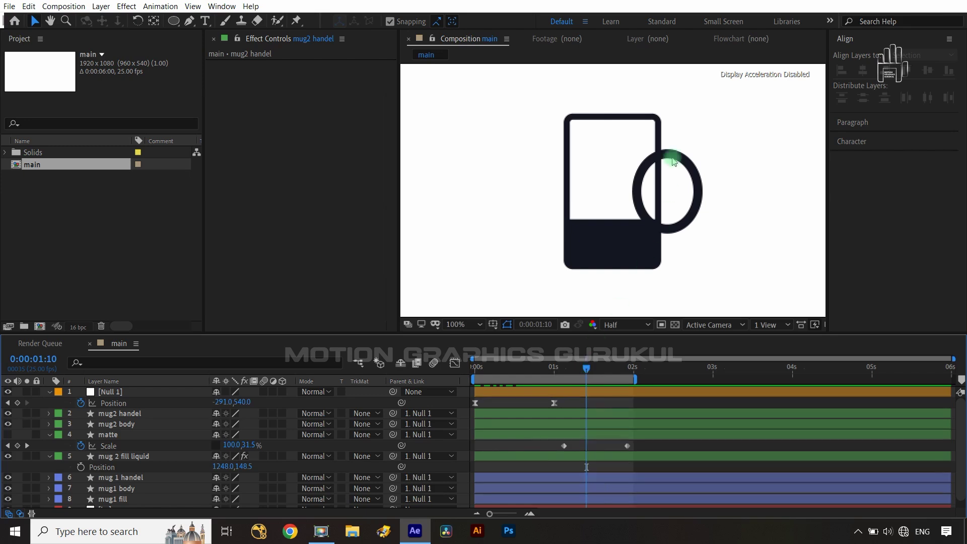
left_click(626, 238)
left_click(647, 223)
left_click(665, 165)
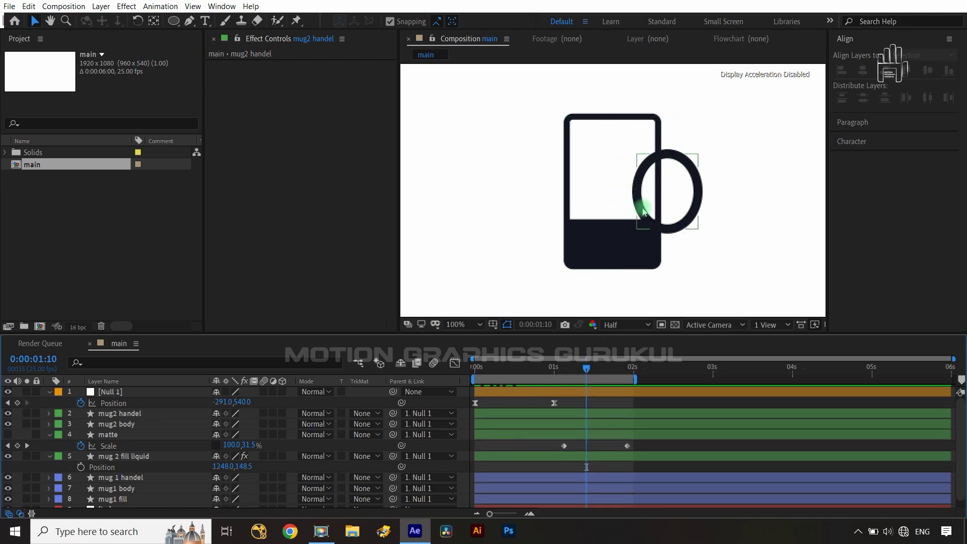
left_click(153, 436)
Copy the Set Matte effect from mug 2 fill liquid onto the mug2 handel layer.
left_click(146, 456)
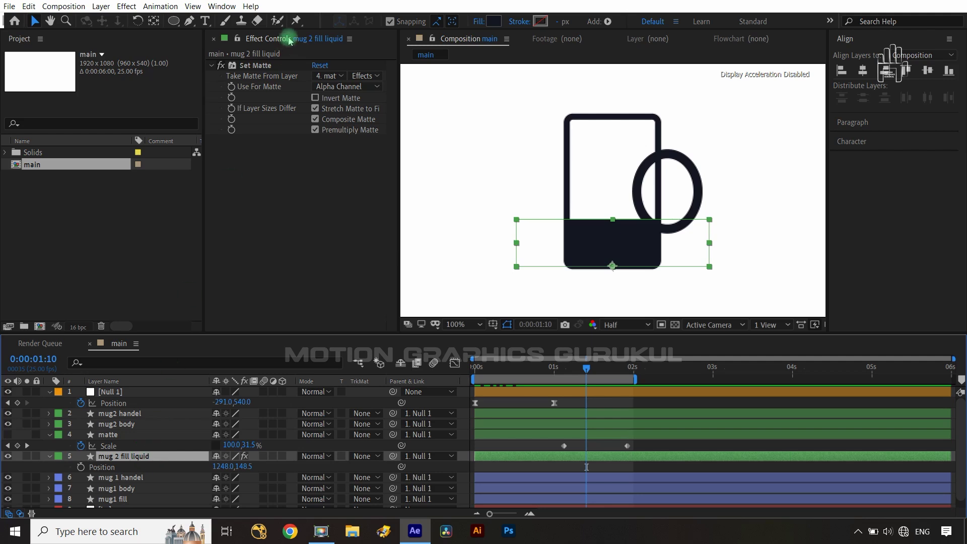
left_click(262, 65)
key("ctrl+c")
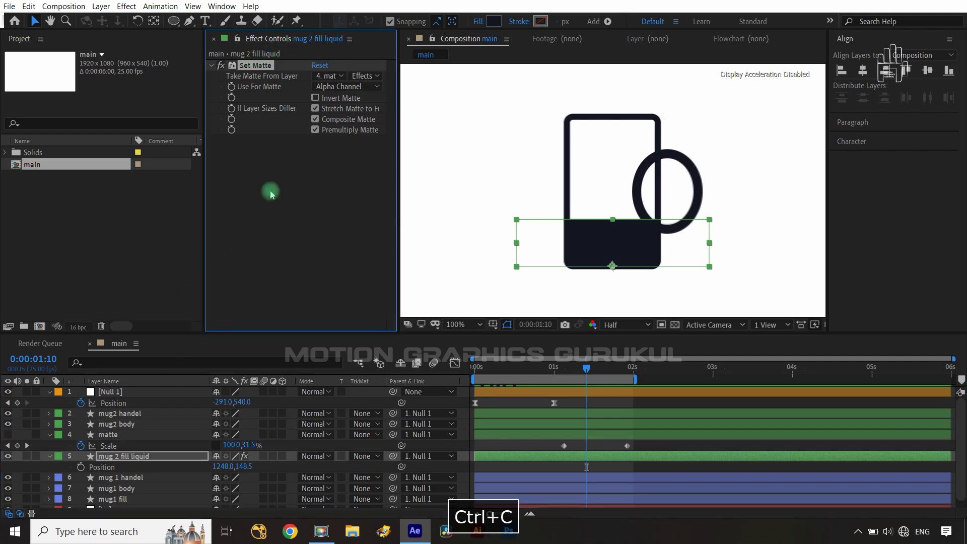
left_click(155, 404)
left_click(153, 415)
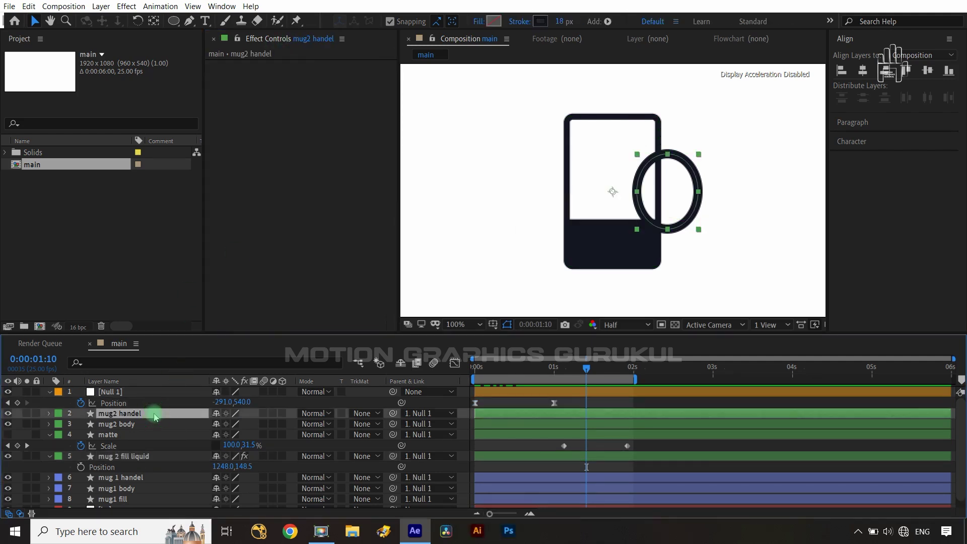
key("ctrl+v")
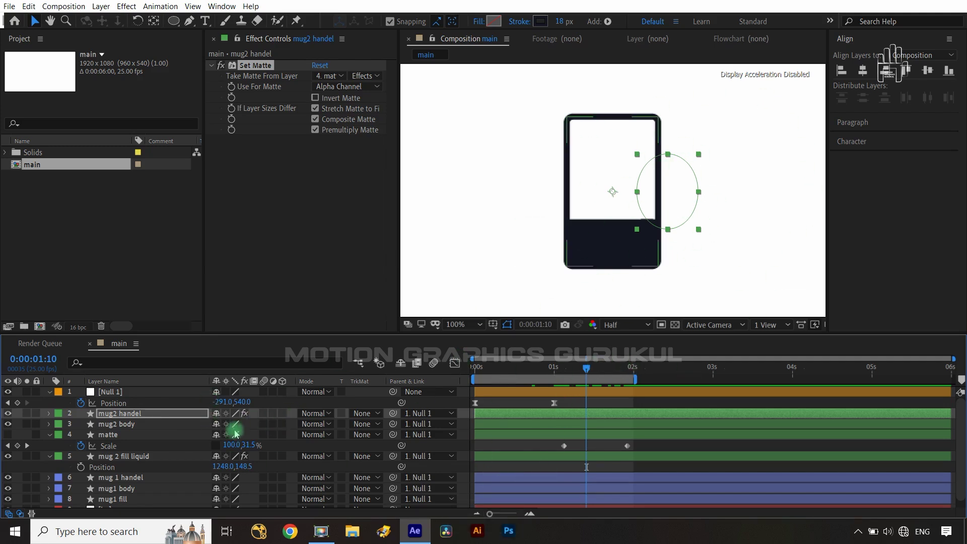
Remove the matte layer's scale keyframes at 0:00:01:24 and invert the matte in mug2 handel's Set Matte effect.
left_click_drag(595, 371, 631, 372)
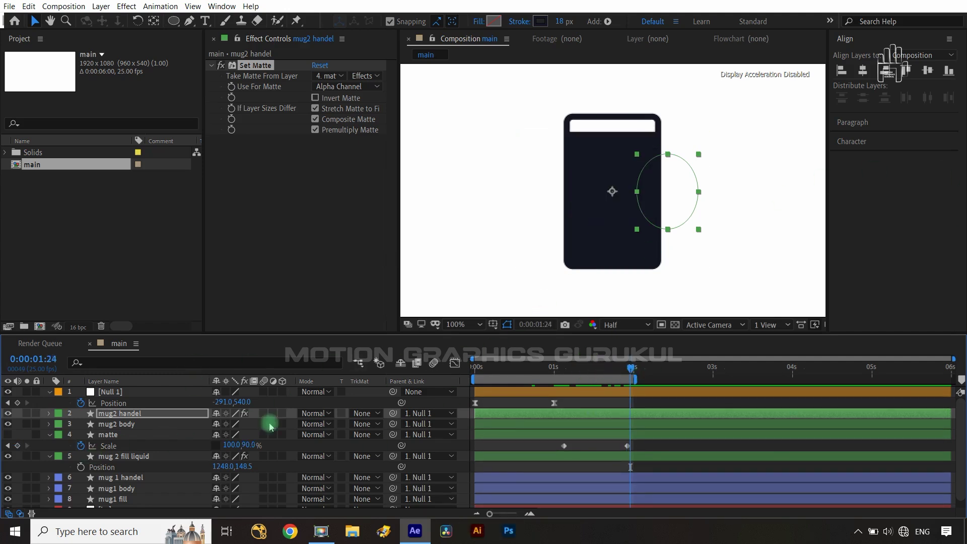
left_click(82, 446)
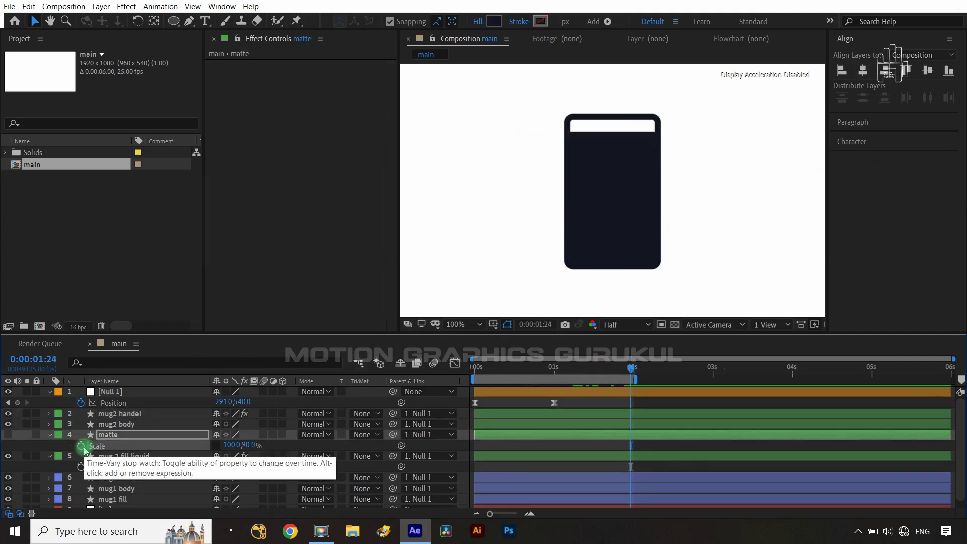
left_click(133, 414)
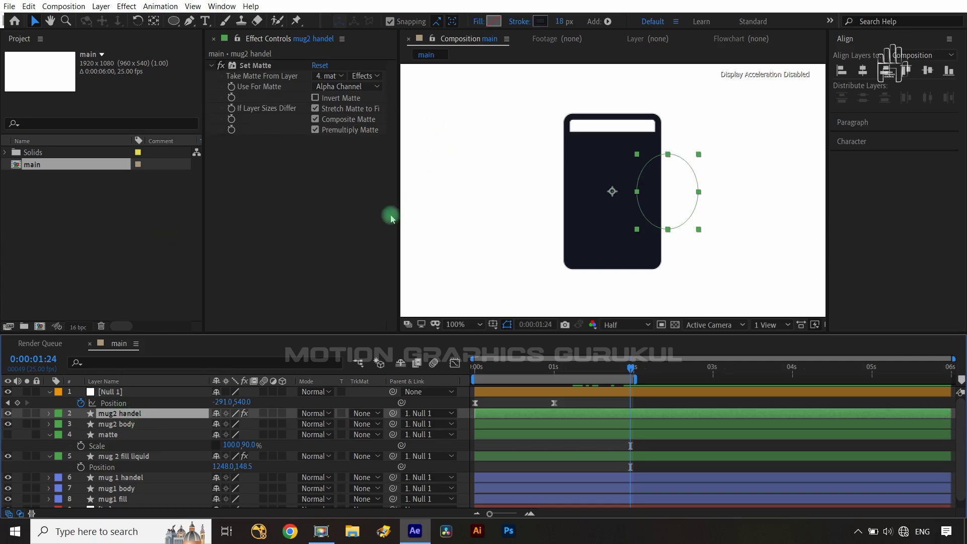
left_click(315, 98)
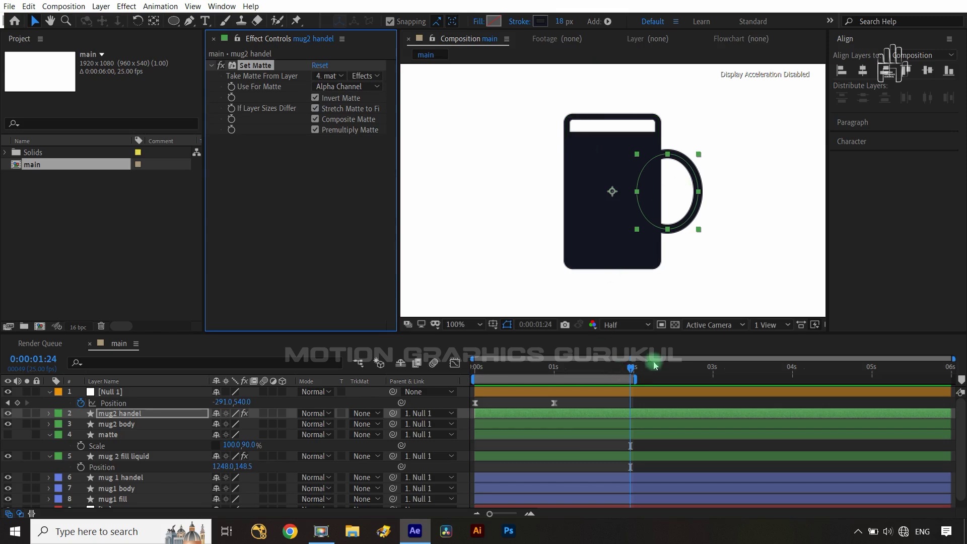
mouse_move(631, 368)
left_mouse_down()
mouse_move(515, 373)
mouse_move(624, 384)
left_mouse_up()
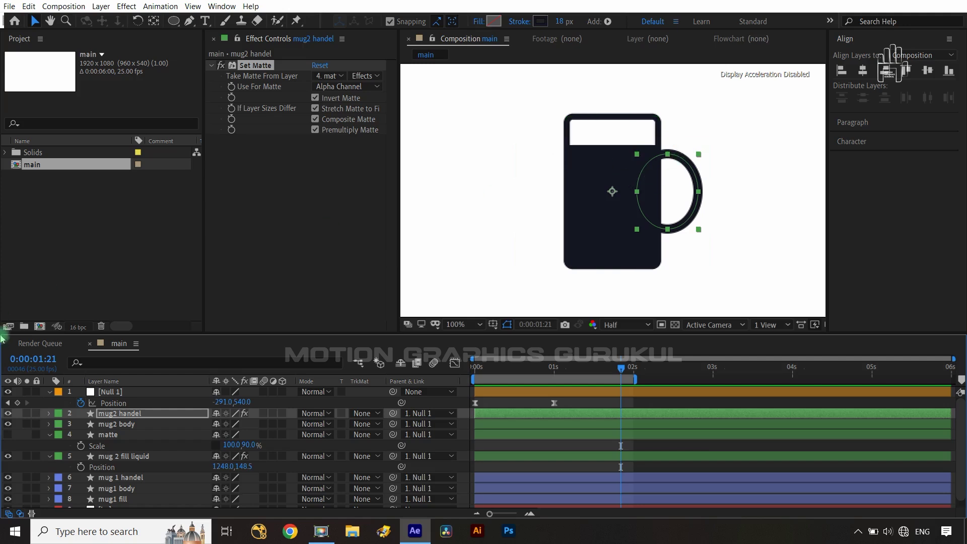
Lower mug 2 fill liquid to a vertical position of 192.5 and show the matte layer for comparison.
left_click(129, 456)
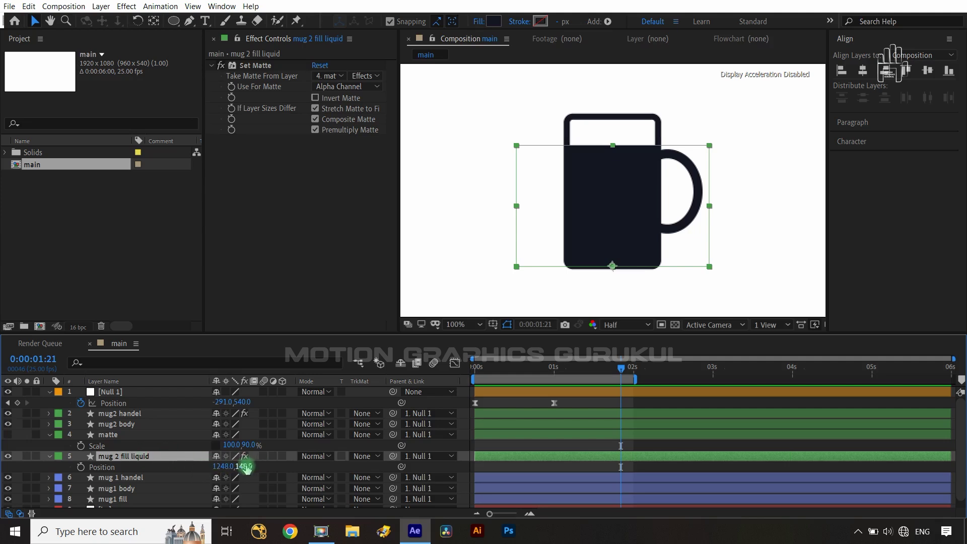
left_click_drag(246, 467, 267, 472)
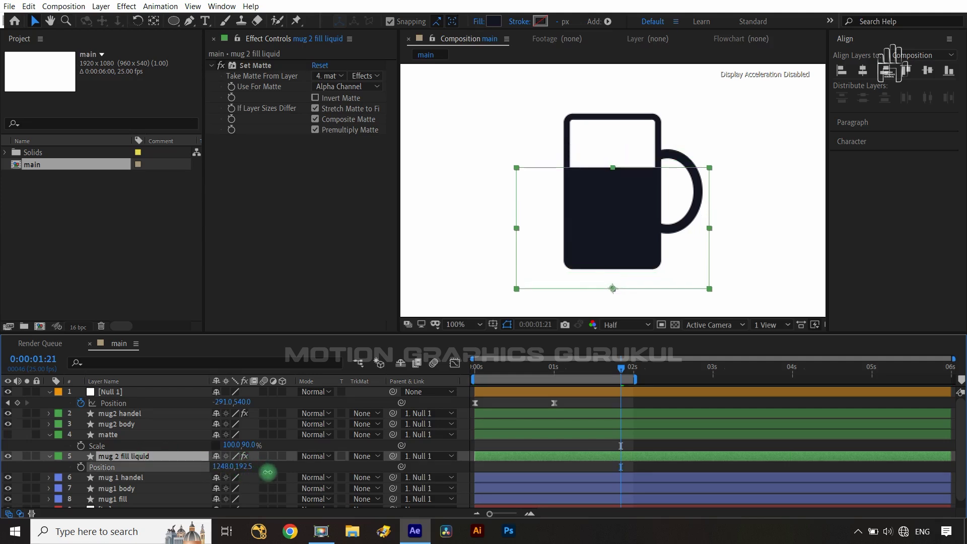
left_click(8, 436)
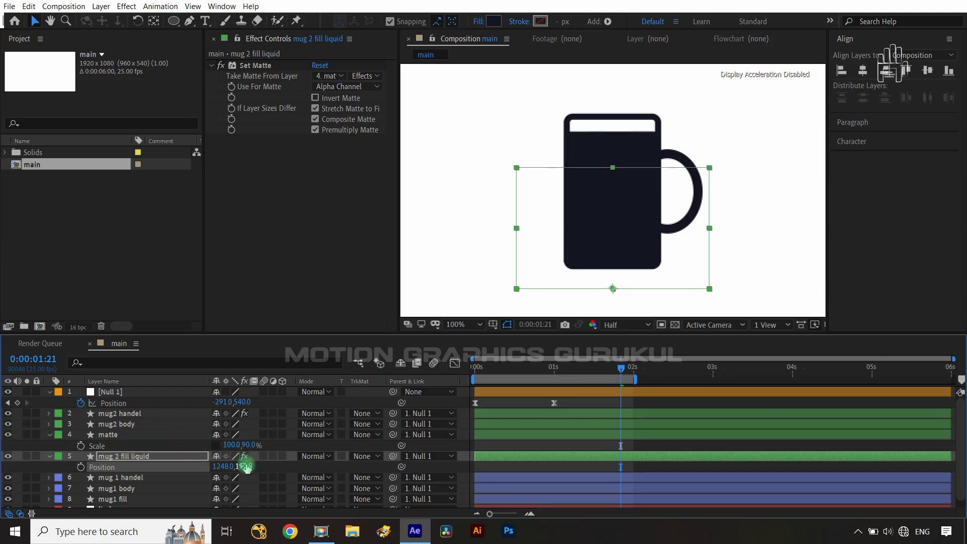
Set mug 2 fill liquid's vertical scale to 105% at its 0:00:01:23 keyframe and hide the matte layer.
left_click(116, 458)
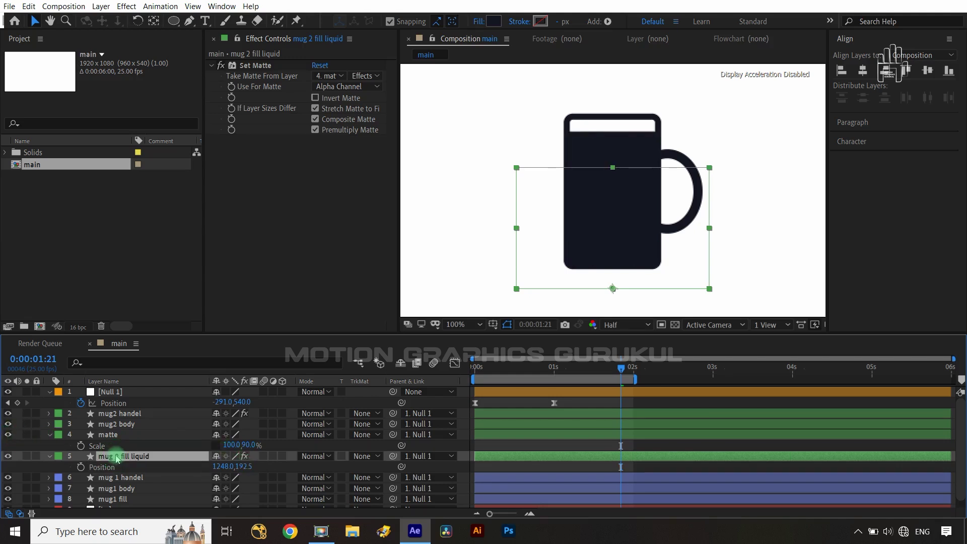
key("s")
left_click(28, 467)
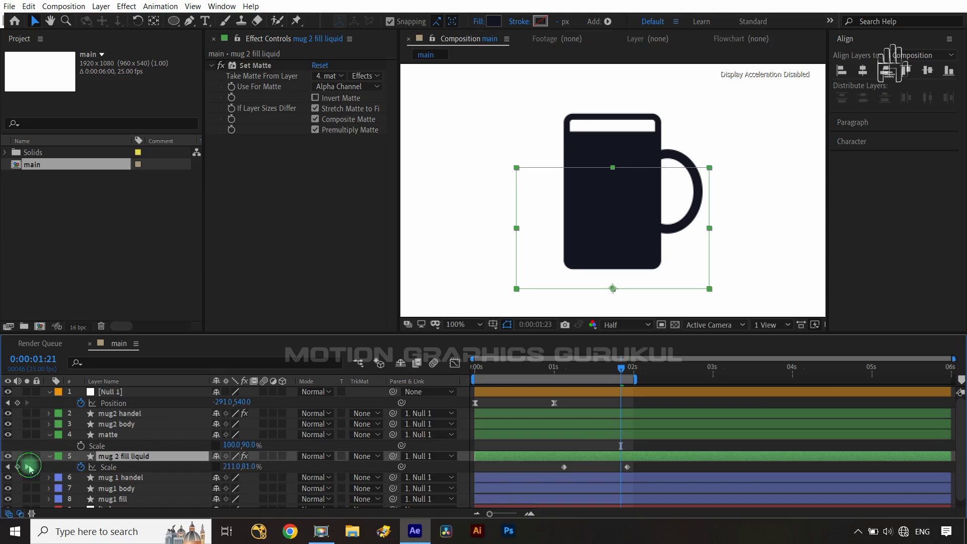
left_click_drag(251, 467, 262, 466)
left_click(251, 467)
type("1")
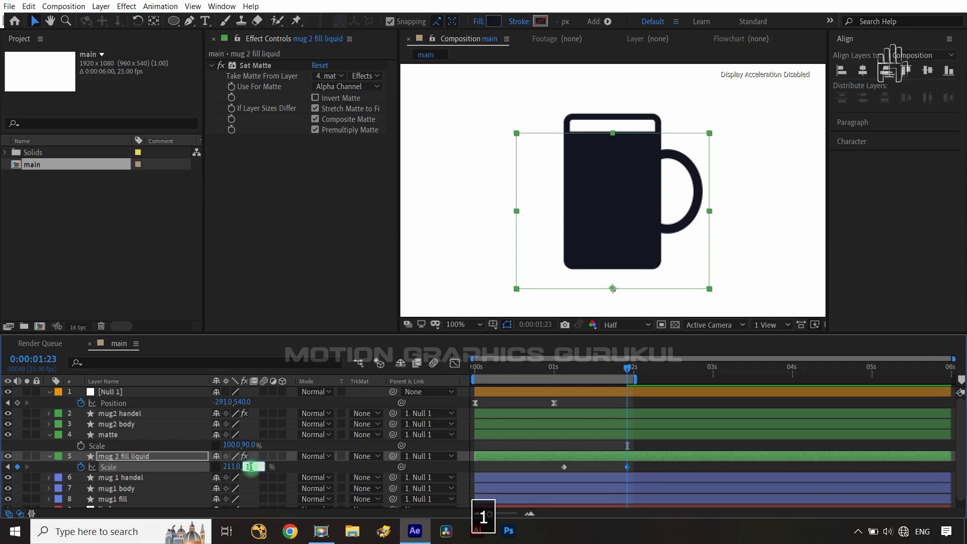
left_click(297, 473)
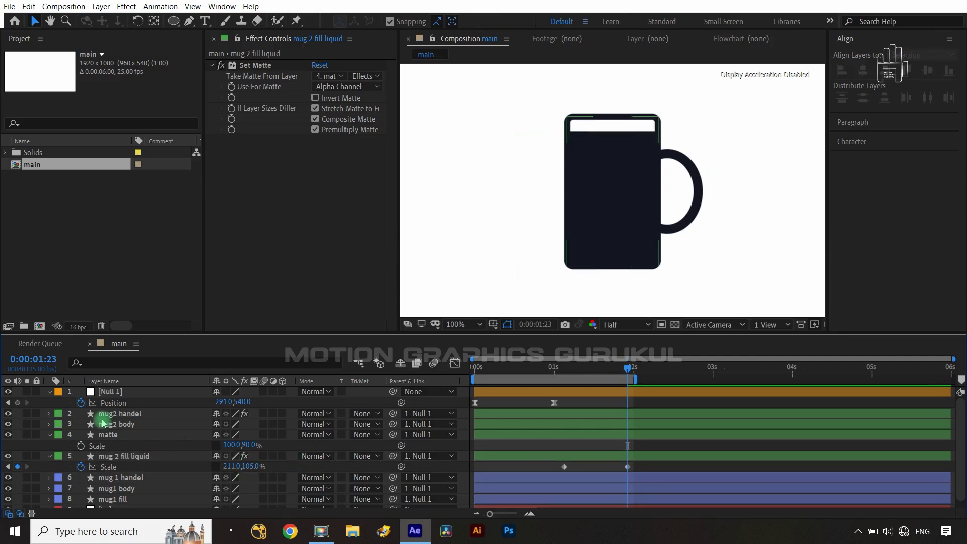
left_click(104, 459)
left_click(121, 462)
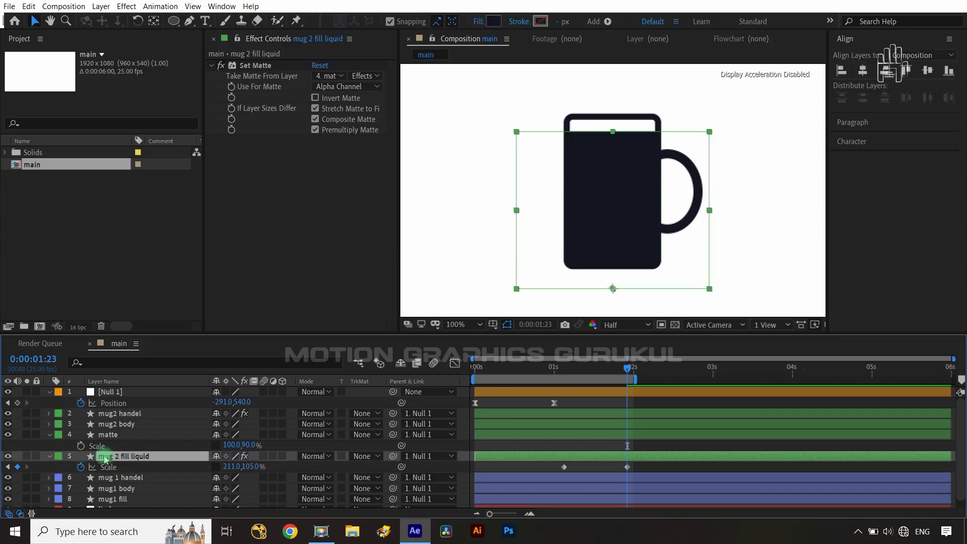
left_click(8, 435)
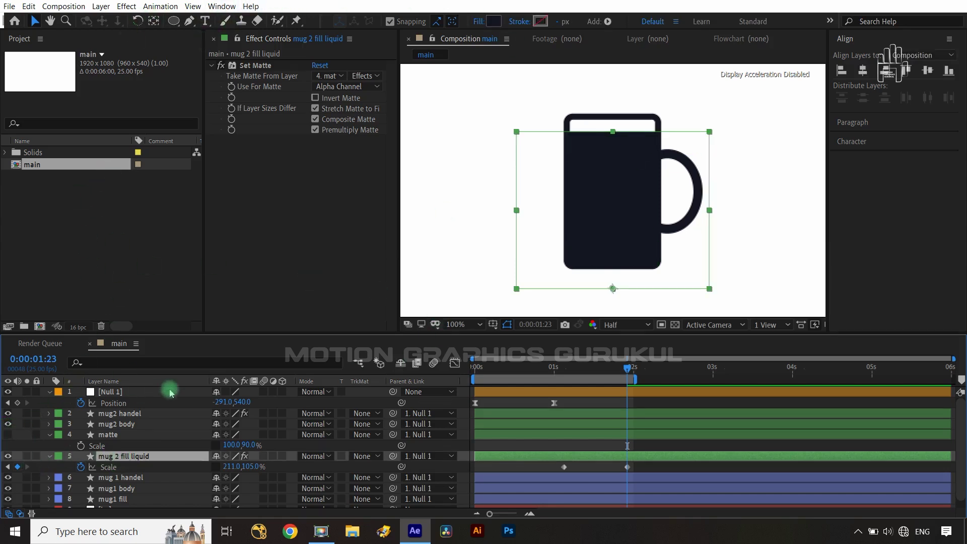
Add the Wave Warp effect to mug 2 fill liquid and place it above Set Matte.
left_click(124, 6)
mouse_move(242, 146)
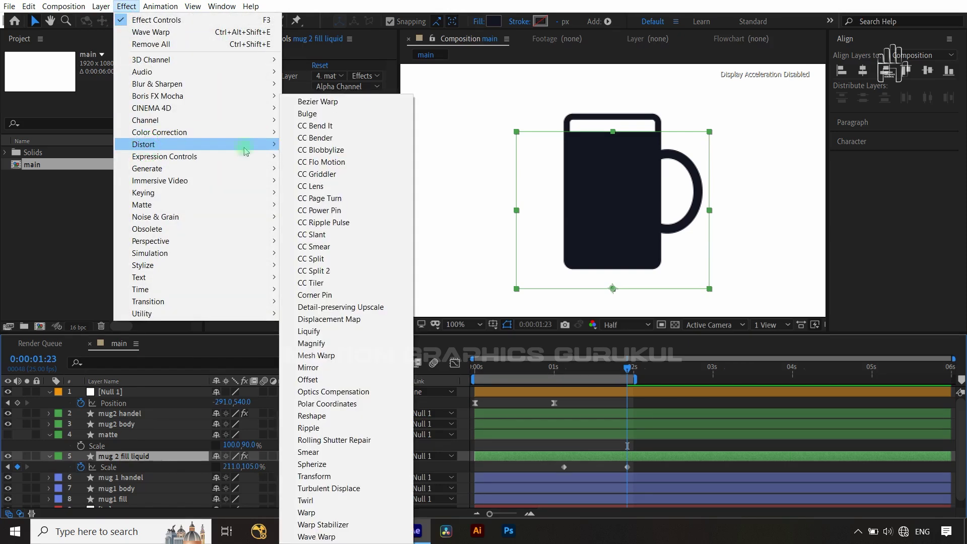
left_click(341, 536)
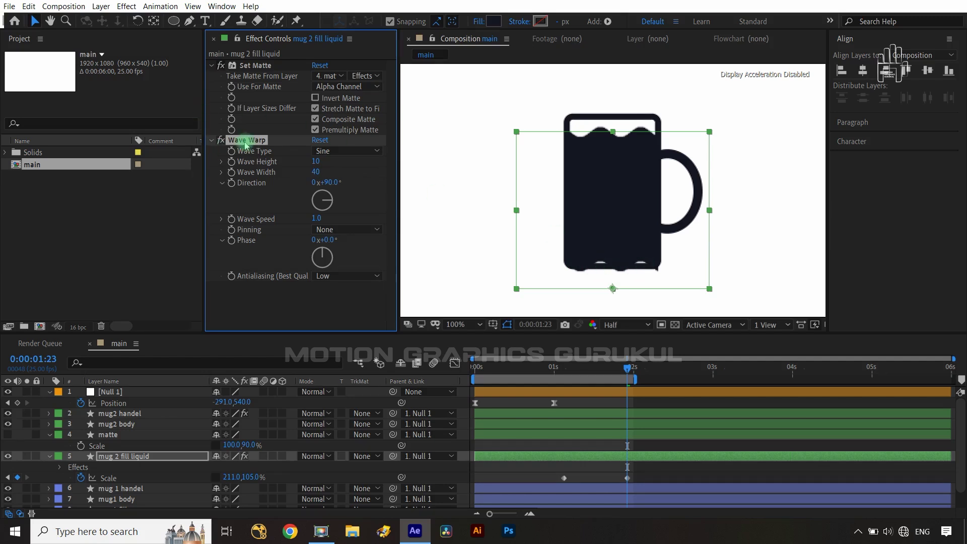
left_click_drag(246, 146, 258, 66)
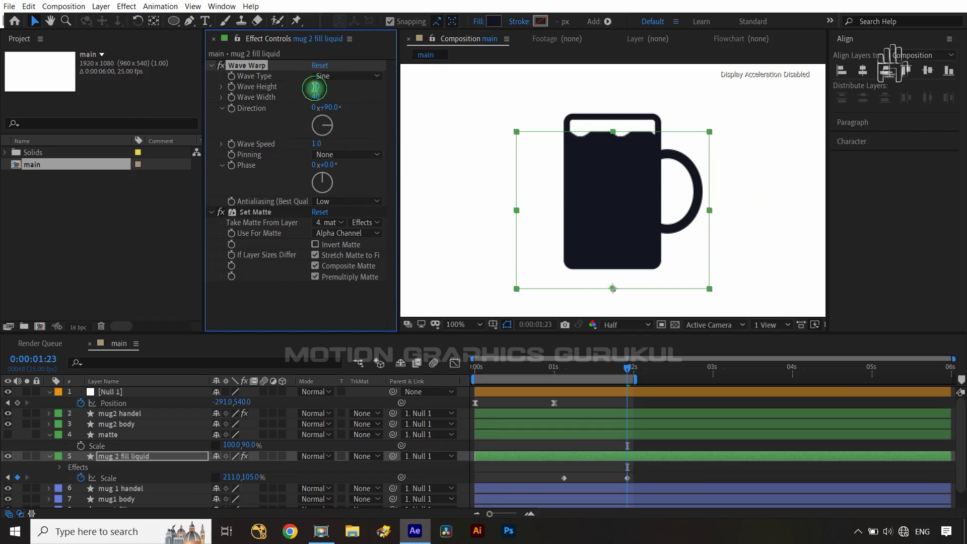
Set Wave Warp's wave height to 17, wave width to 47 and wave speed to 2.7.
type("6")
left_click(558, 181)
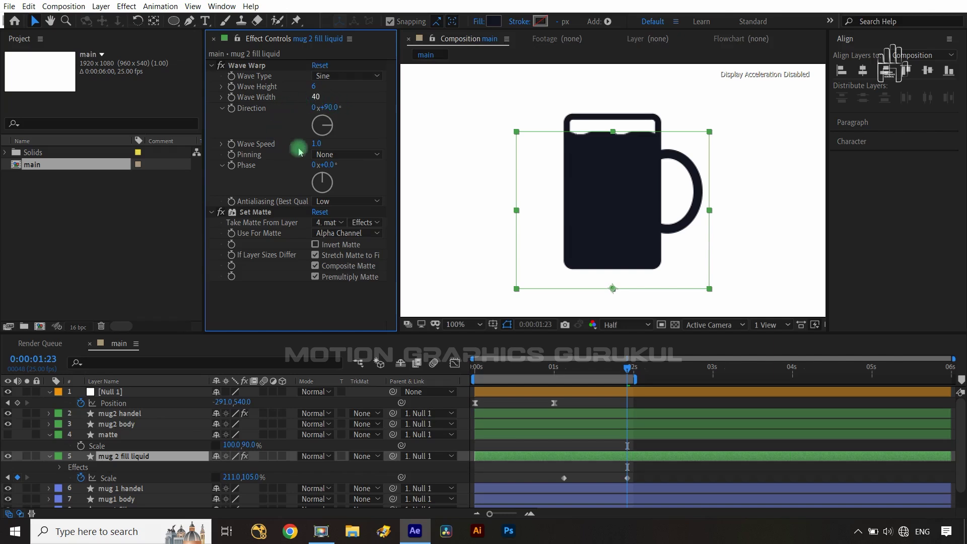
left_click_drag(316, 143, 426, 140)
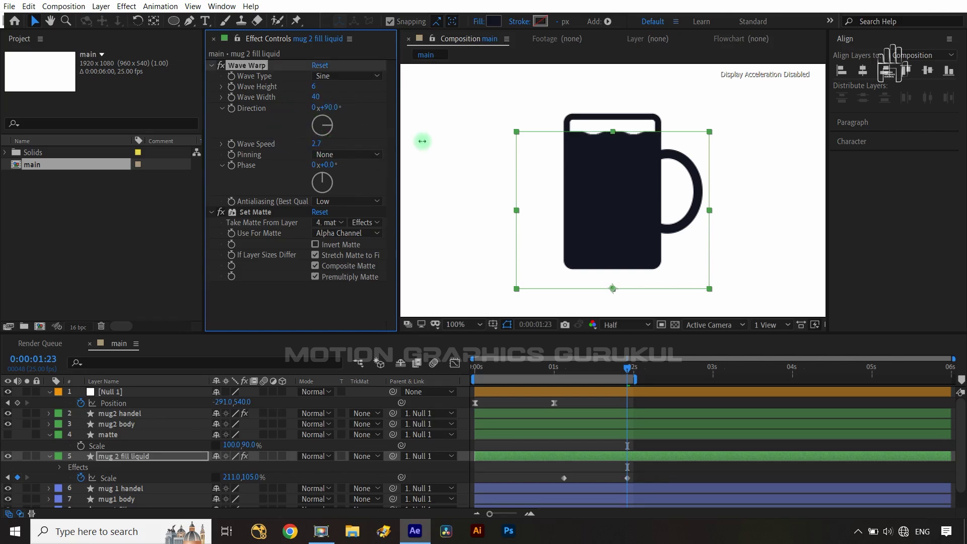
mouse_move(272, 99)
left_mouse_down()
mouse_move(368, 99)
mouse_move(334, 89)
left_mouse_up()
left_click(315, 86)
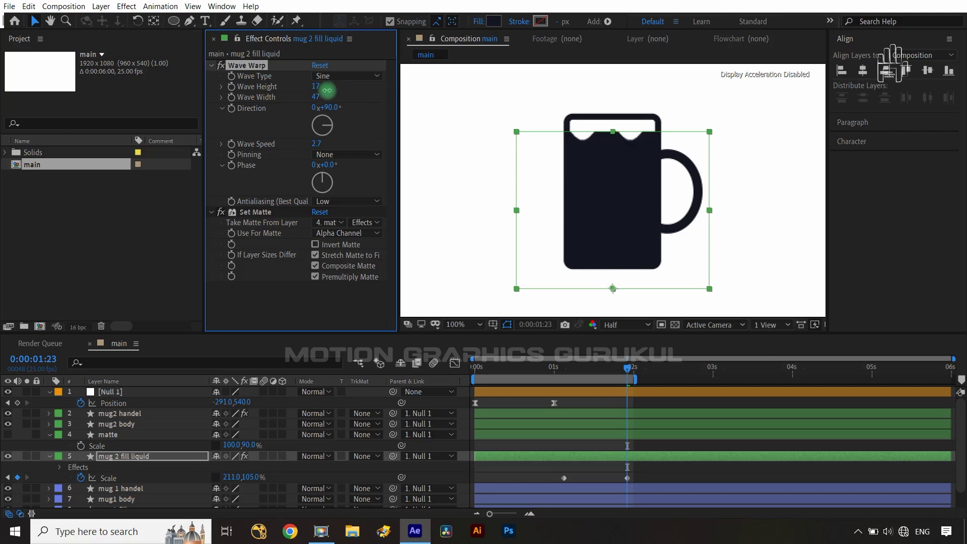
left_click(334, 300)
left_click(453, 447)
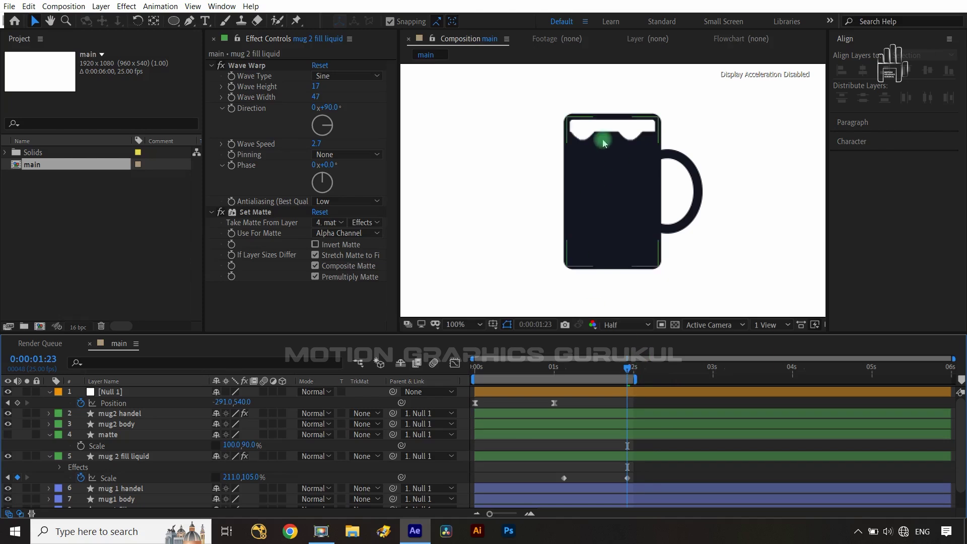
Set the matte layer's vertical scale to 101% and preview the animation from the start.
left_click(141, 436)
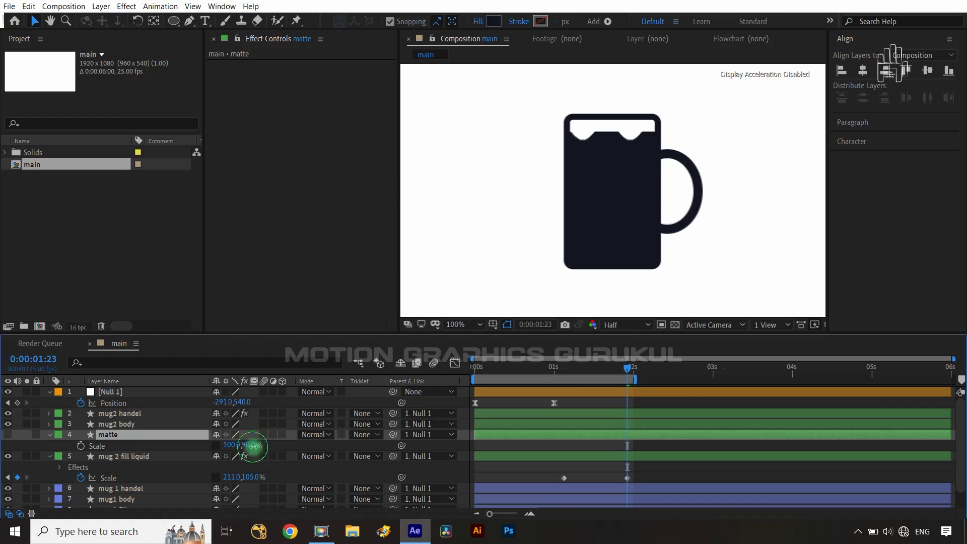
left_click_drag(253, 446, 257, 448)
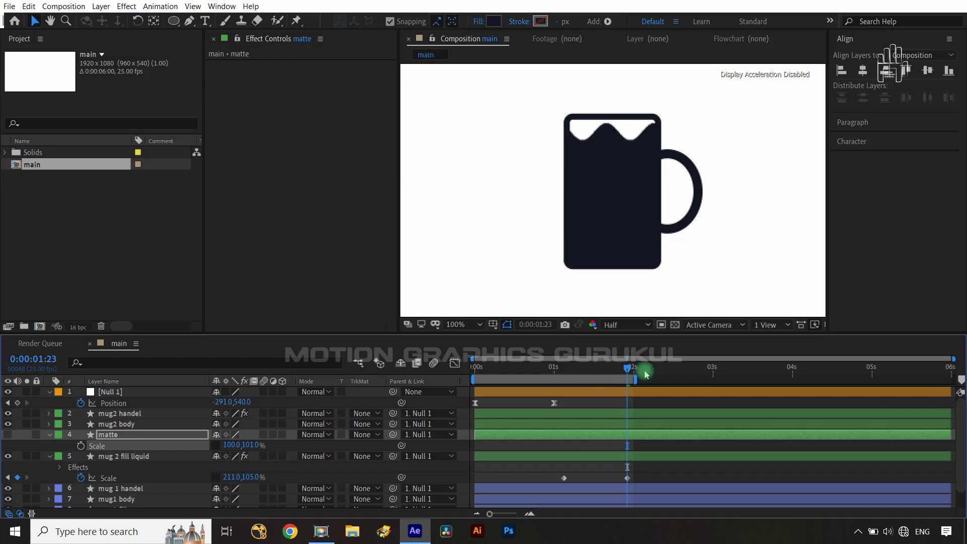
left_click_drag(628, 373, 431, 396)
left_click(432, 396)
key("space")
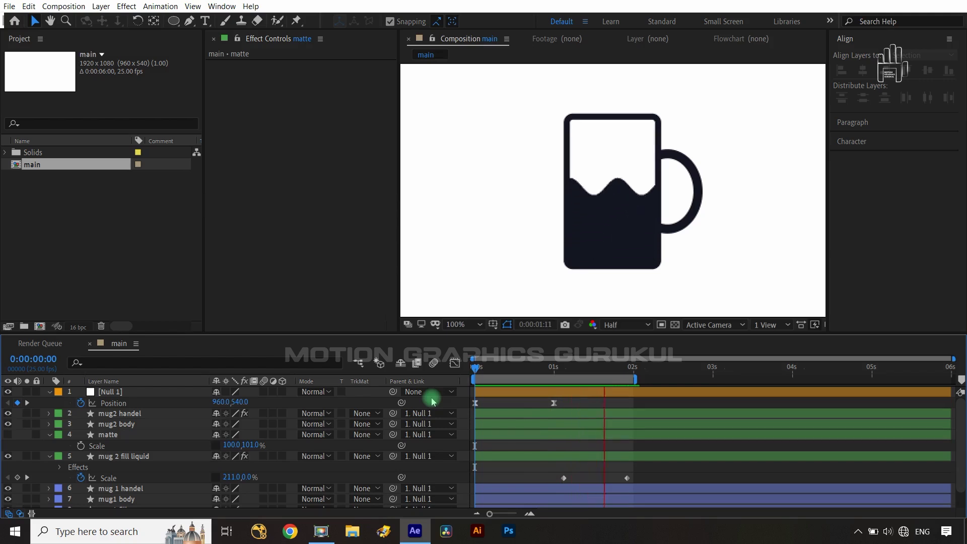
key("space")
Add the Turbulent Displace effect to mug 2 fill liquid and place it above Set Matte.
left_click_drag(503, 374, 629, 388)
left_click(120, 456)
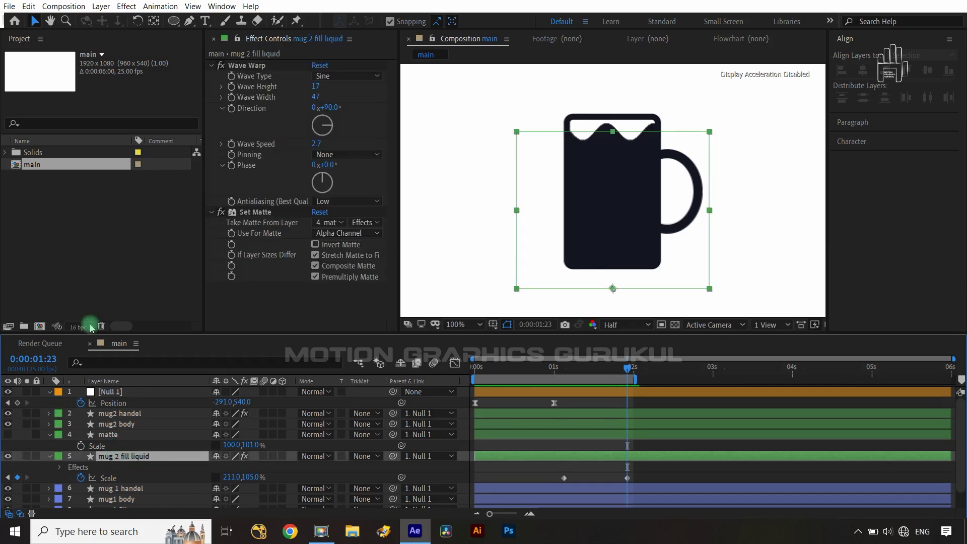
left_click(126, 7)
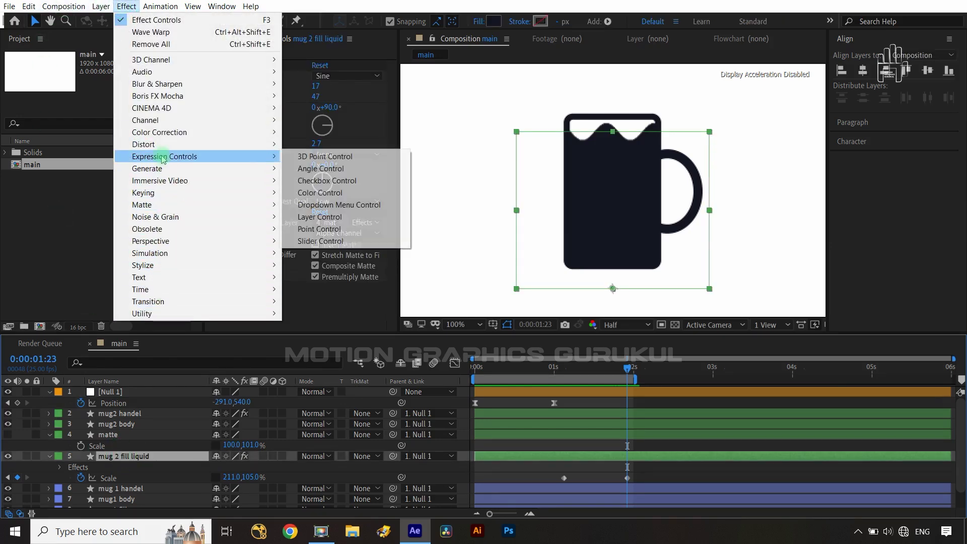
mouse_move(131, 144)
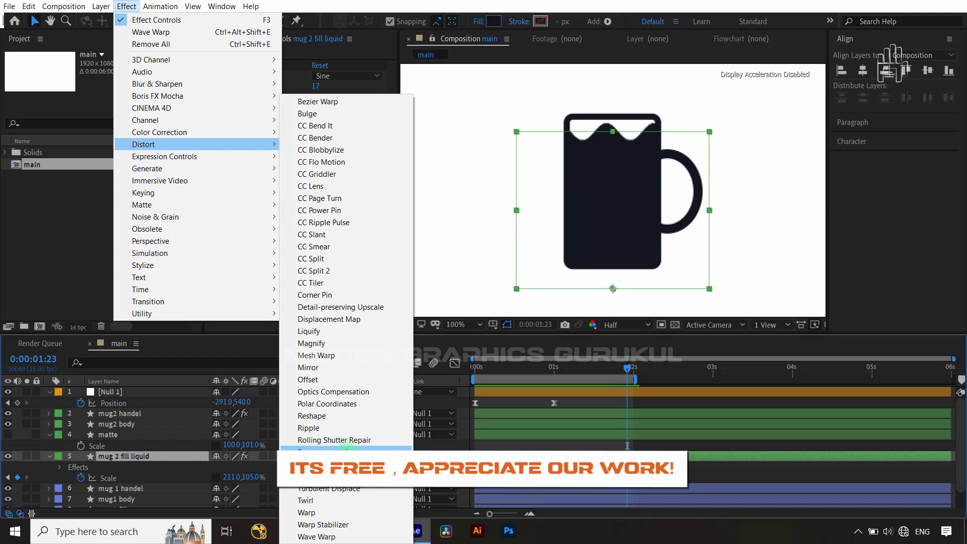
left_click(330, 488)
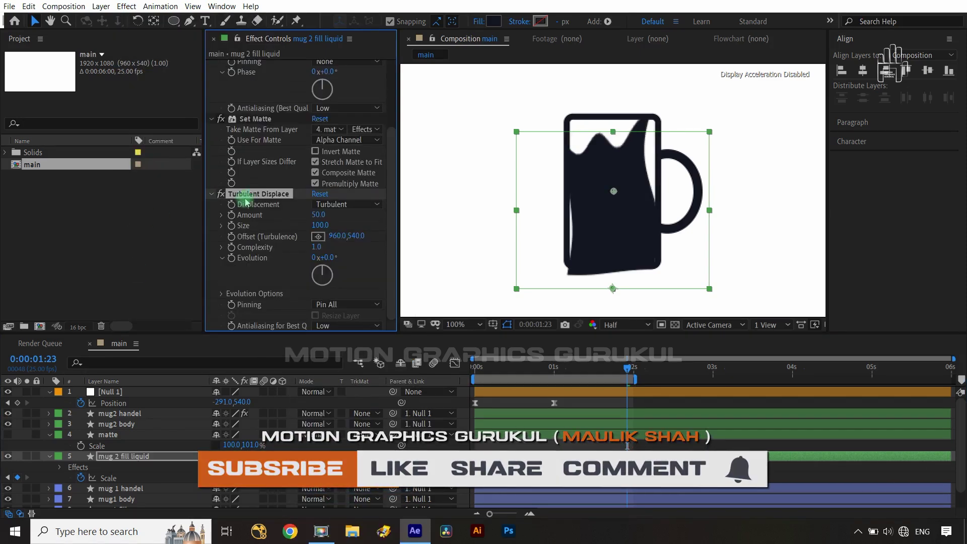
left_click_drag(254, 194, 253, 113)
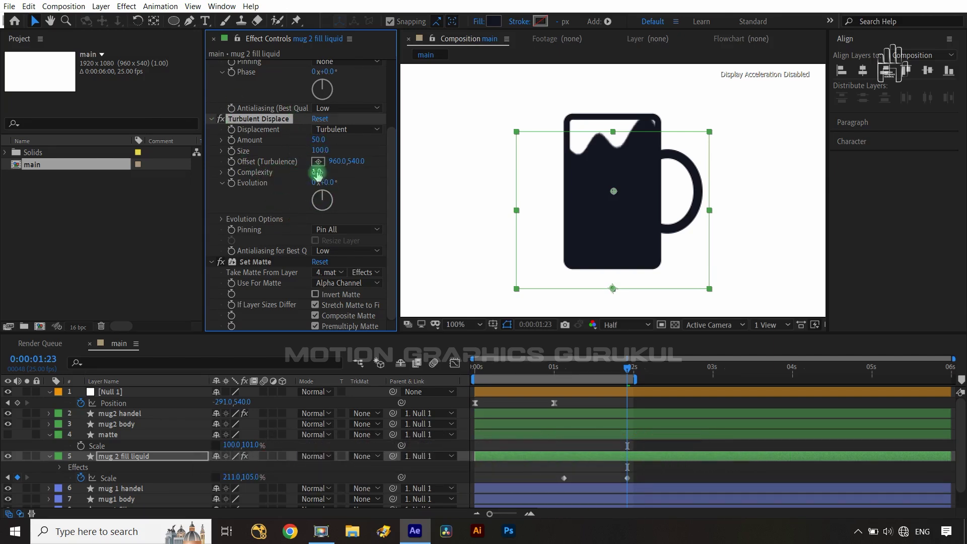
Set Turbulent Displace's amount to -29, size to 45 and complexity to 1.6.
mouse_move(316, 172)
left_mouse_down()
mouse_move(287, 177)
mouse_move(341, 174)
mouse_move(328, 179)
left_mouse_up()
left_click_drag(313, 144, 274, 152)
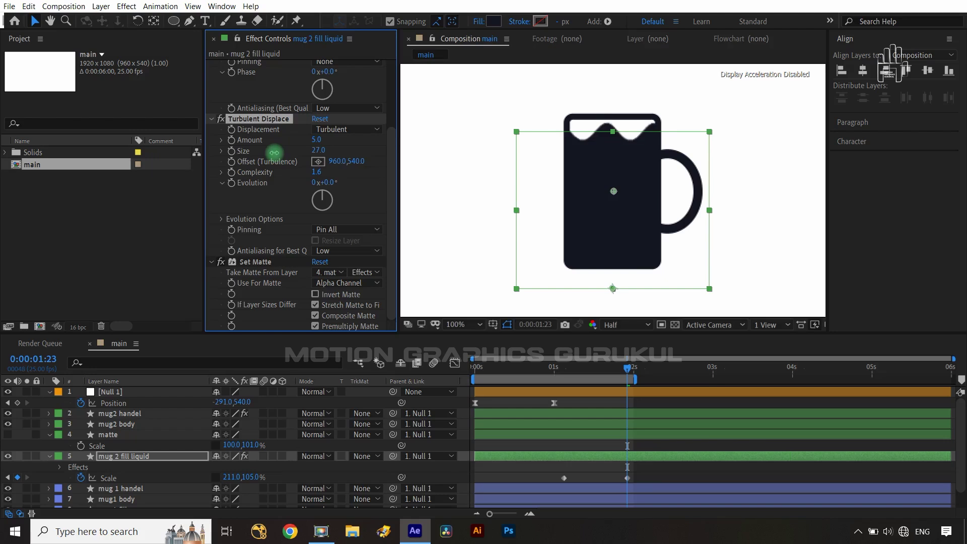
left_click(317, 143)
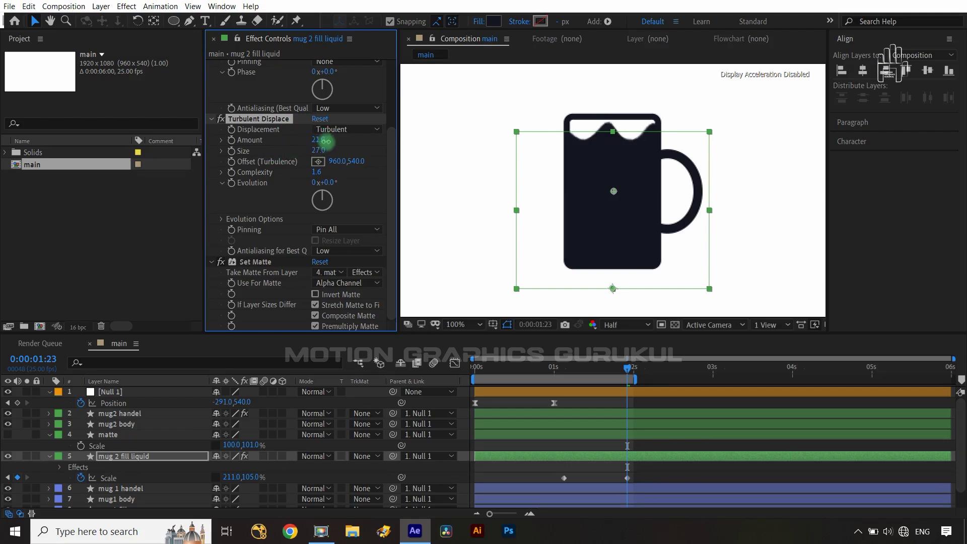
left_click_drag(326, 141, 295, 145)
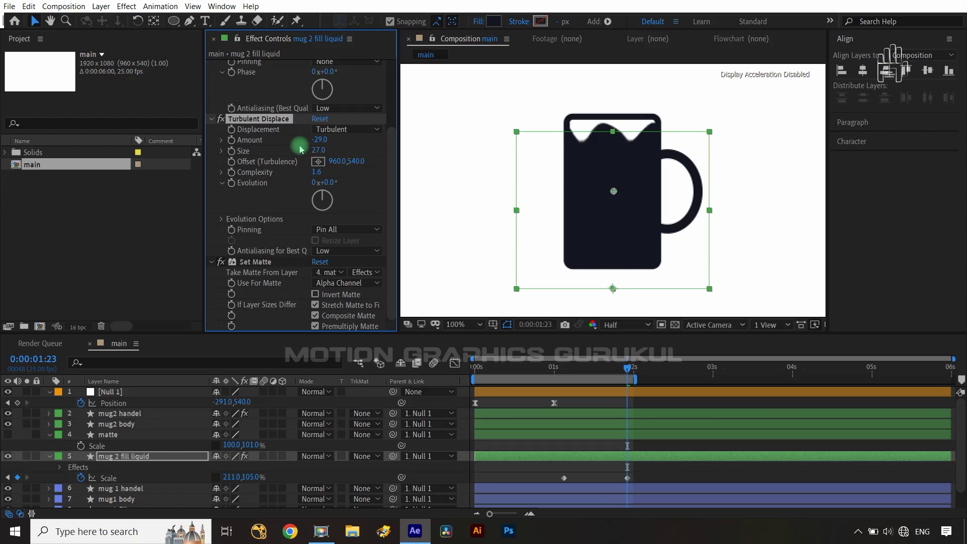
mouse_move(319, 149)
left_mouse_down()
mouse_move(285, 152)
mouse_move(343, 151)
mouse_move(313, 150)
left_mouse_up()
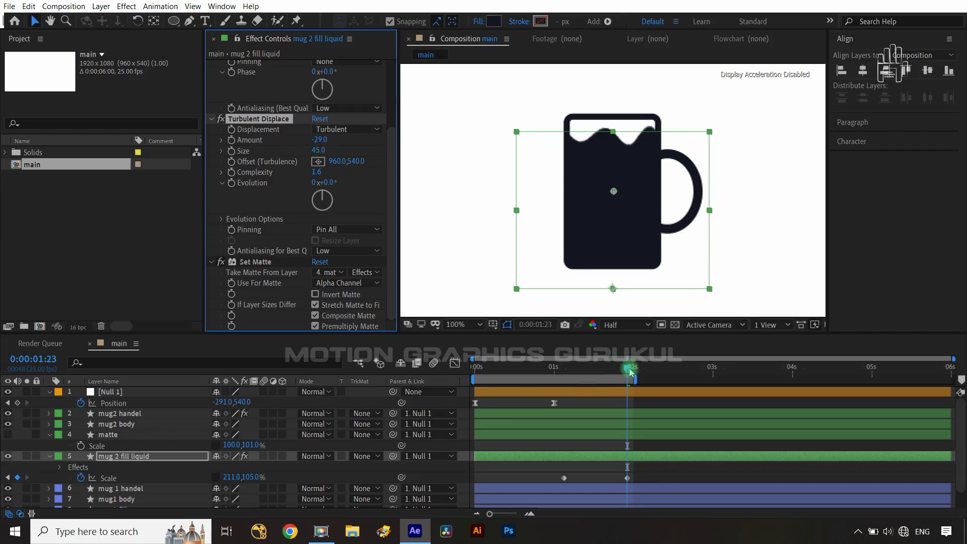
Preview the rippling liquid from the start and extend the work area's end to just past 3 seconds.
left_click_drag(630, 372, 475, 373)
left_click(437, 406)
key("space")
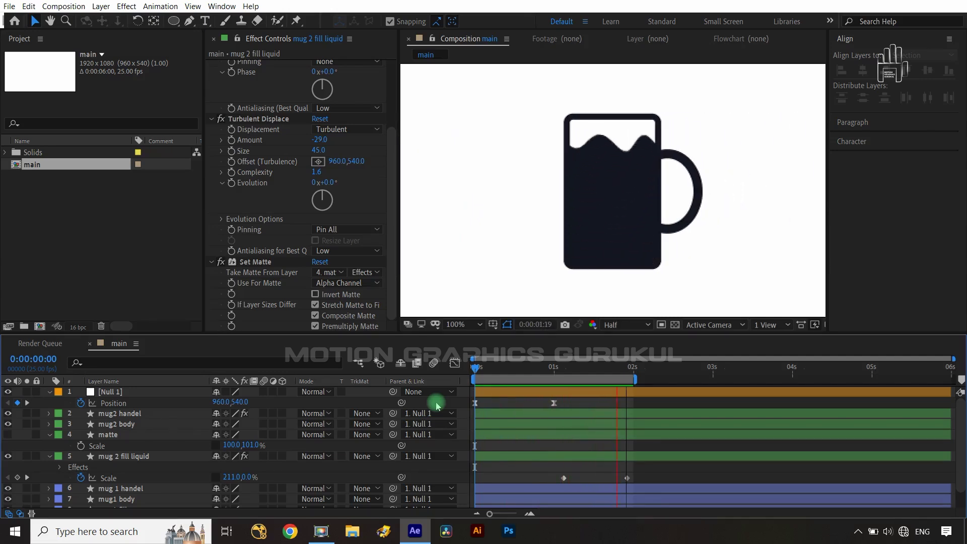
key("space")
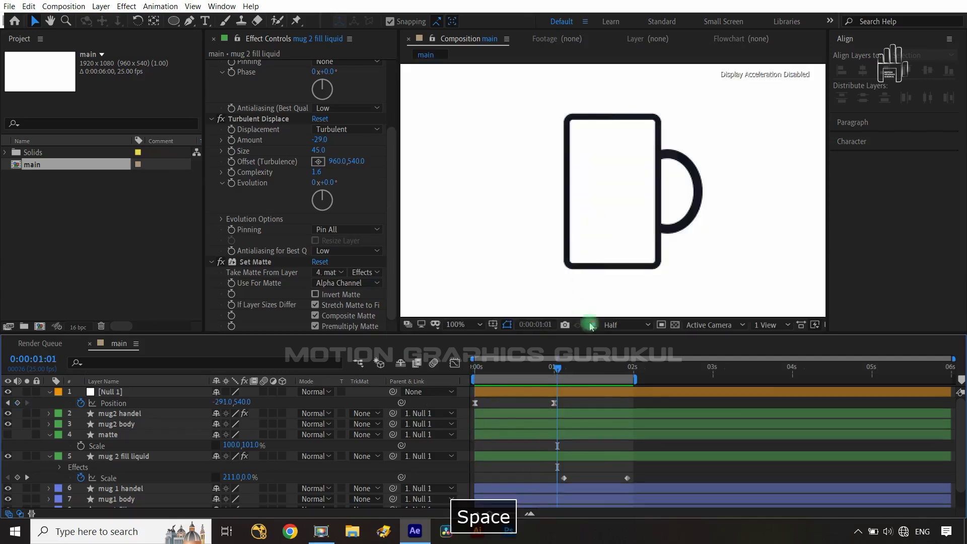
left_click_drag(636, 377, 735, 378)
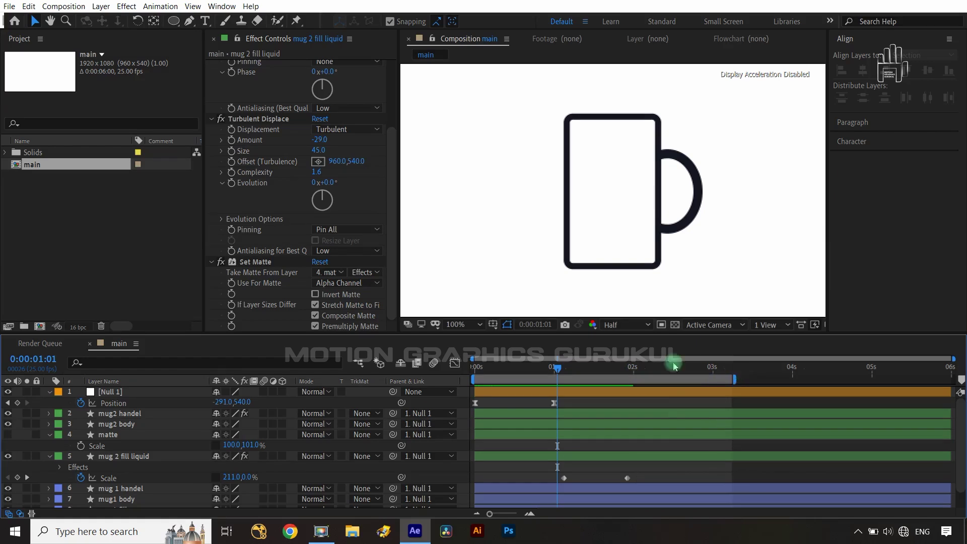
At 0:00:01:23, draw a straight vertical Pen line from the mug's inner base centre up beyond the composition's upper edge.
left_click_drag(391, 244, 389, 223)
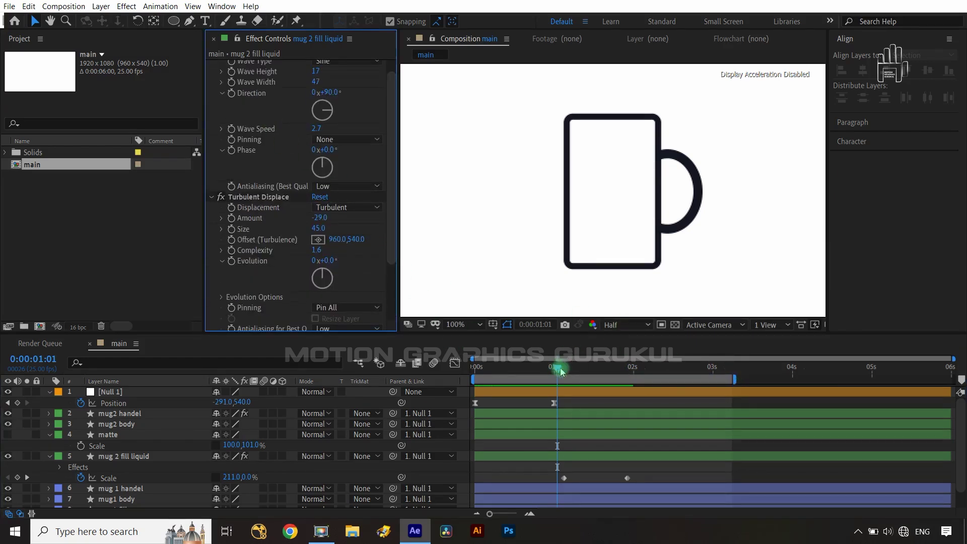
left_click_drag(561, 371, 632, 388)
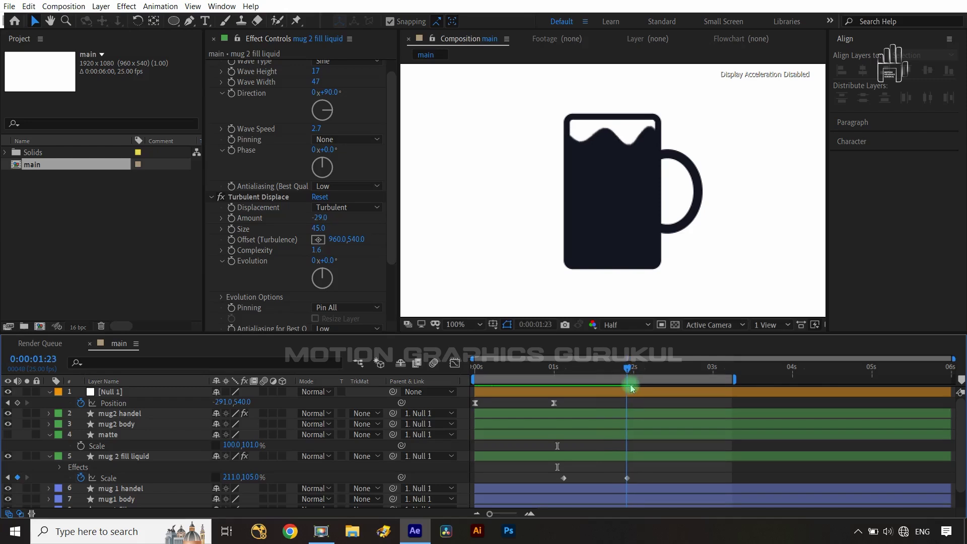
key("comma")
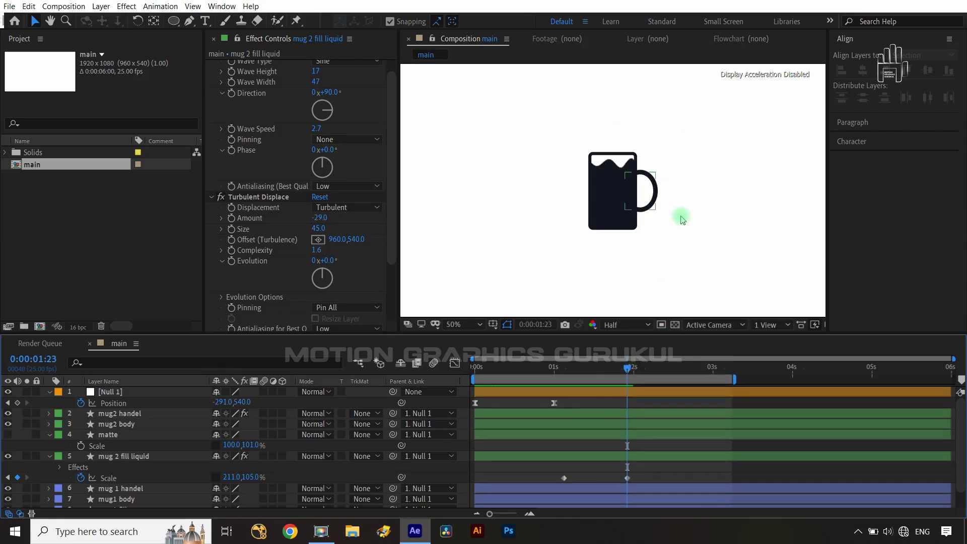
key("comma")
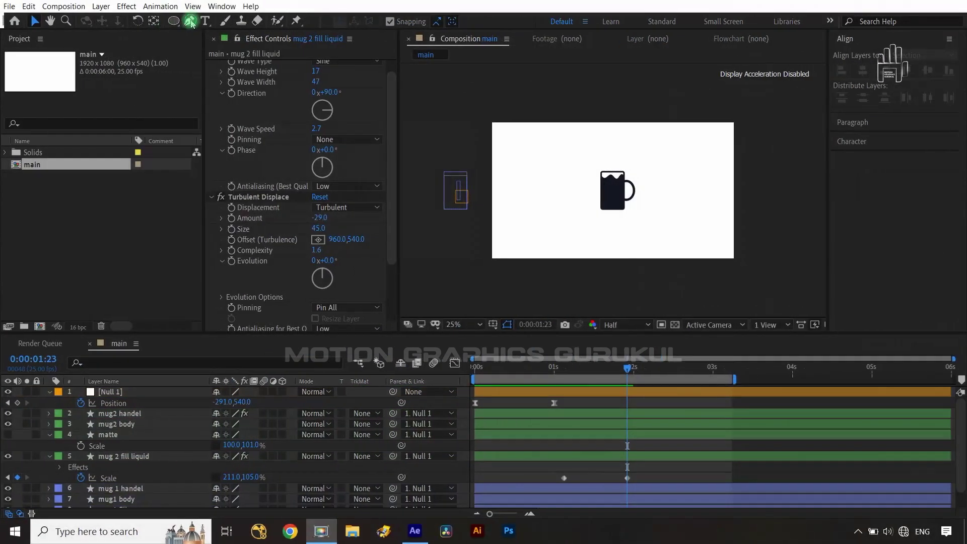
key("g")
key("slash")
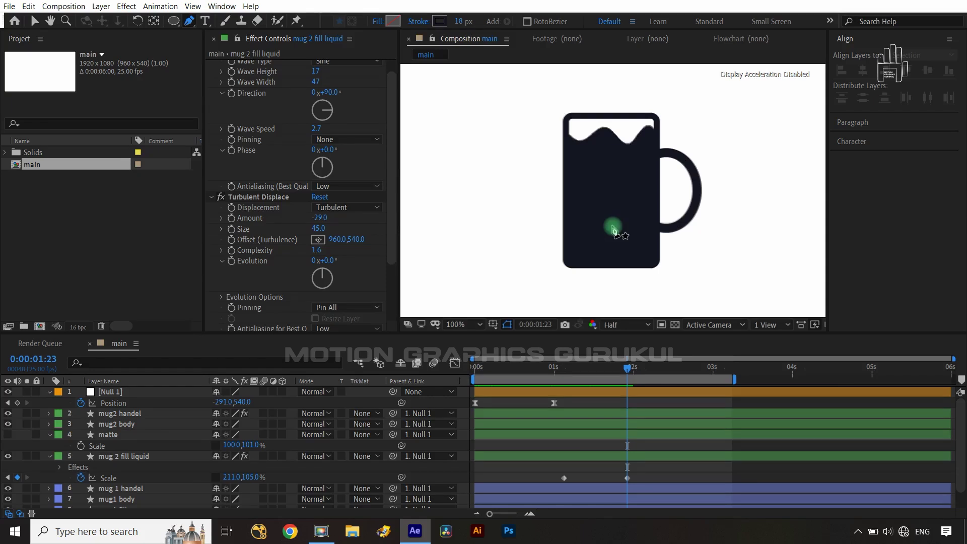
left_click(613, 265)
key("space")
left_click_drag(652, 220, 650, 361)
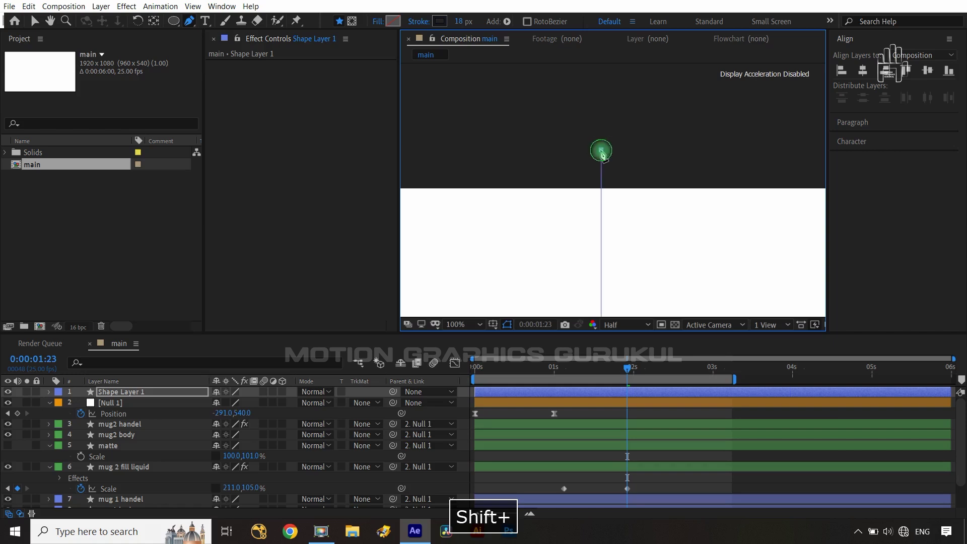
left_click(601, 151, "shift")
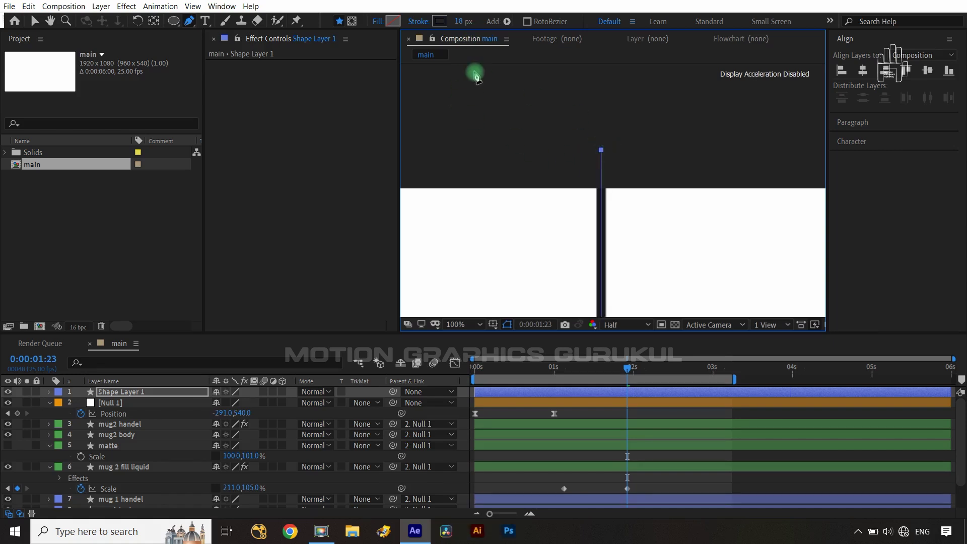
Set the vertical line's stroke width to 15 px and fit the whole composition in view.
left_click(463, 22)
type("15")
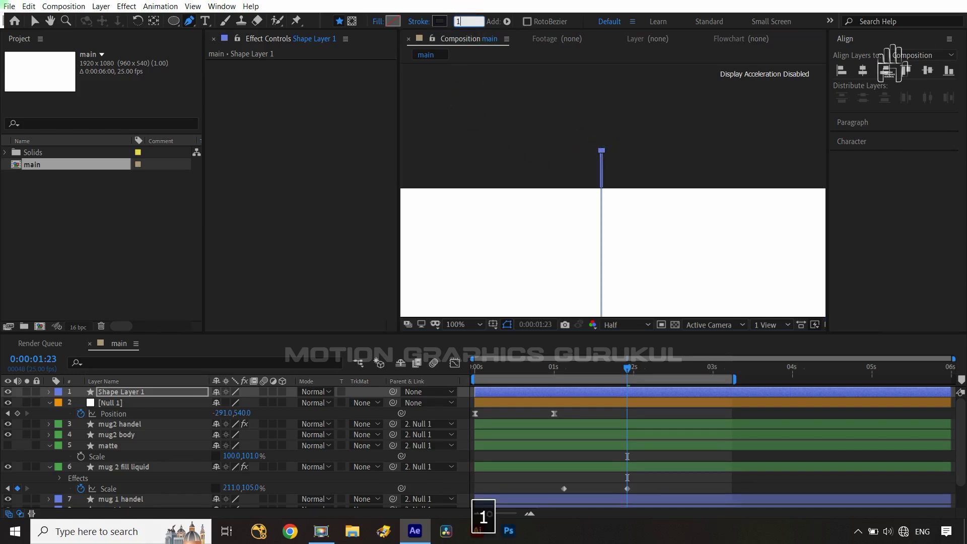
left_click(353, 218)
left_click(425, 413)
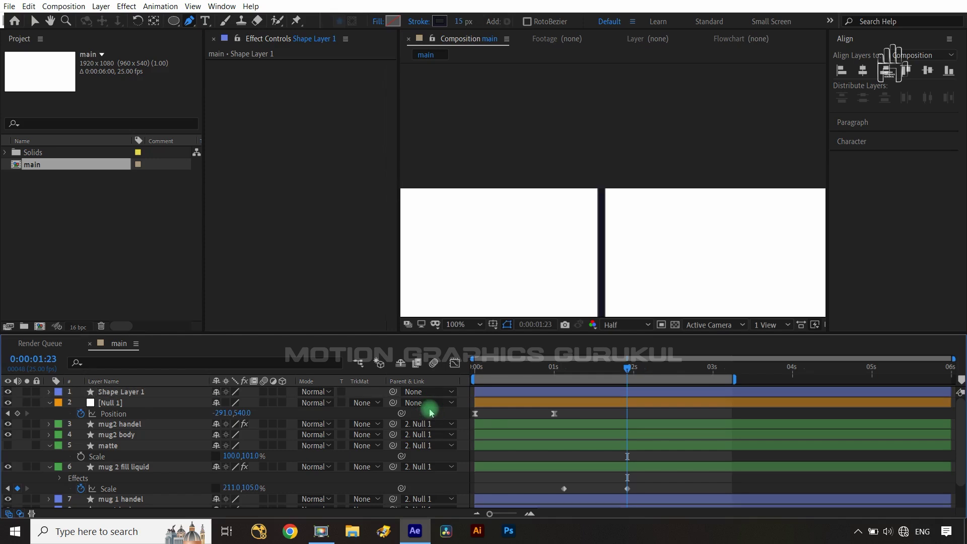
key("shift+slash")
Rename the vertical line's shape layer as "pour liq".
left_click(50, 393)
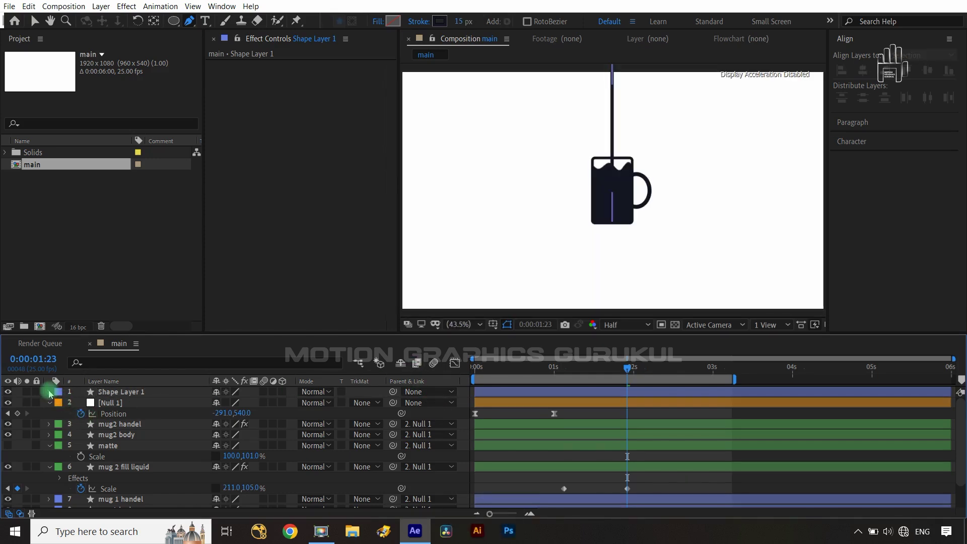
left_click(125, 393)
key("Return")
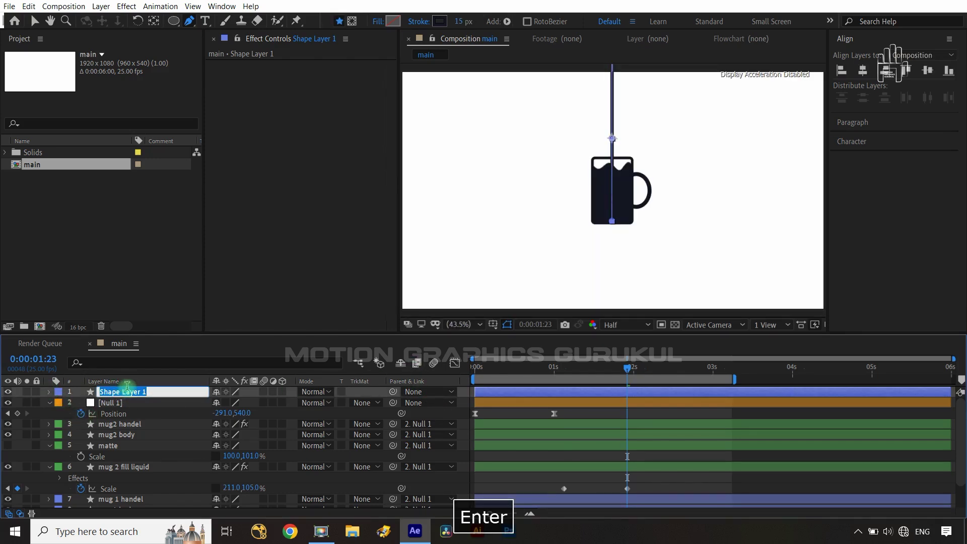
type("pou")
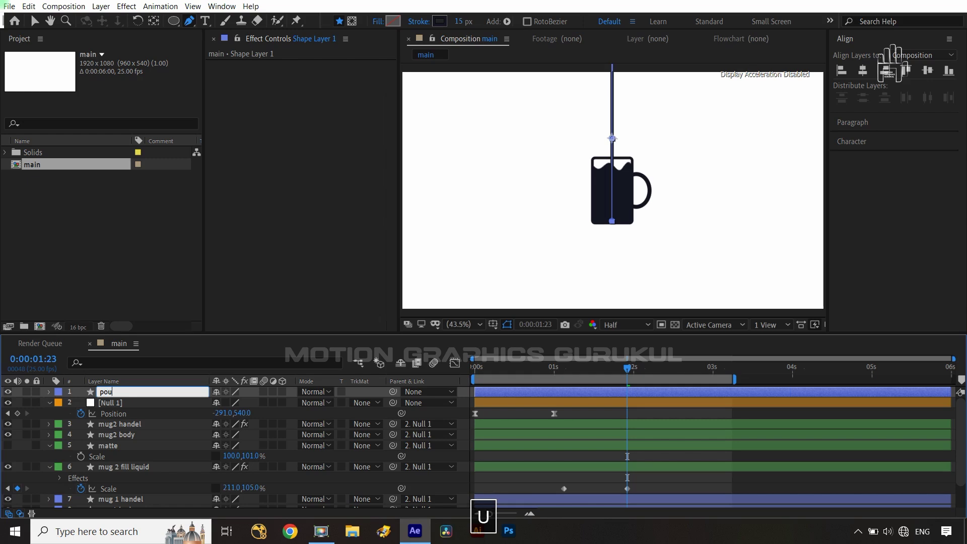
type("r liq")
key("Return")
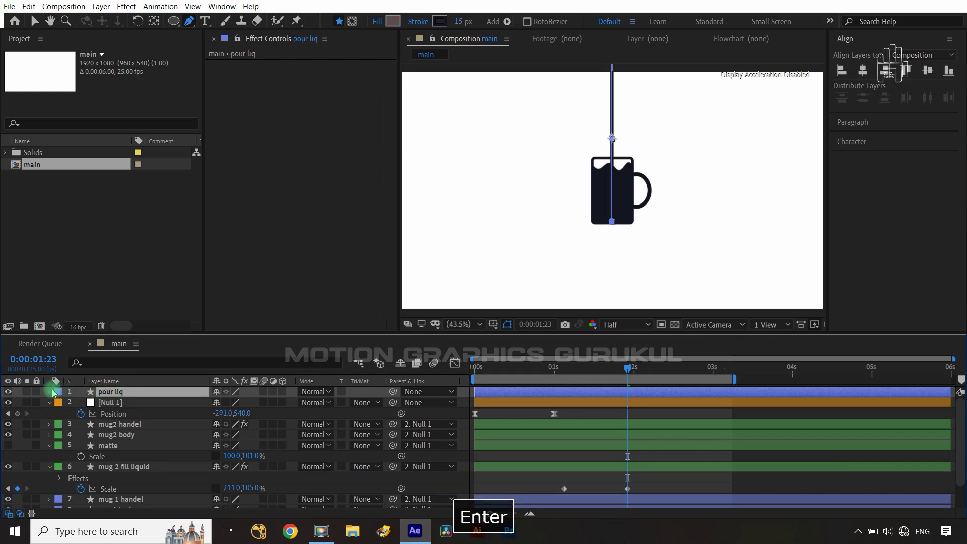
Change the line cap of the pour liq stroke to Round Cap.
left_click(49, 392)
left_click(59, 403)
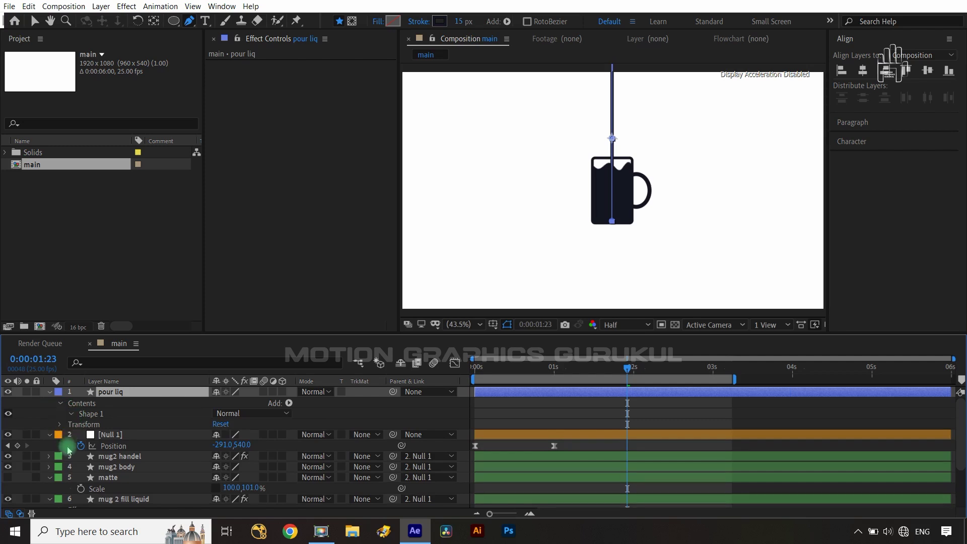
left_click(71, 414)
left_click(81, 425)
left_click(79, 449)
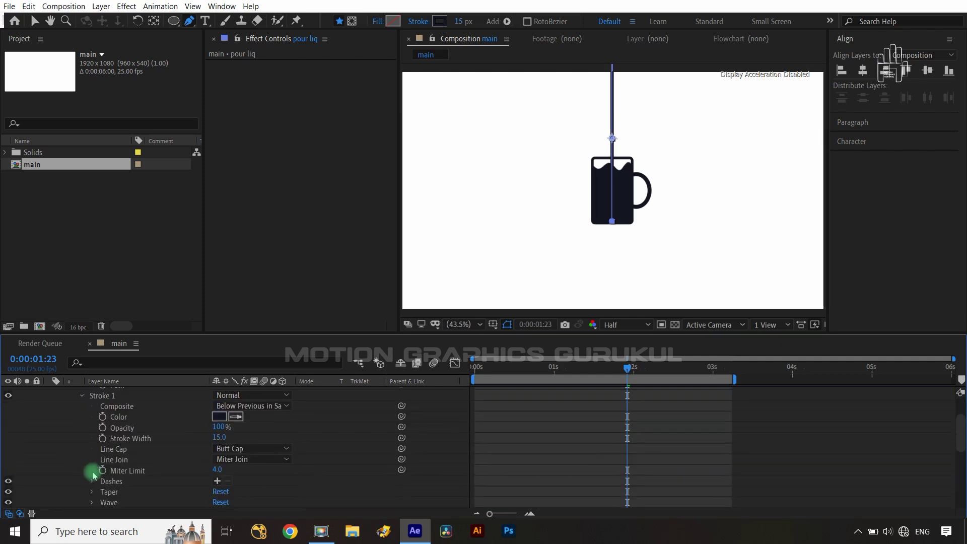
left_click(267, 449)
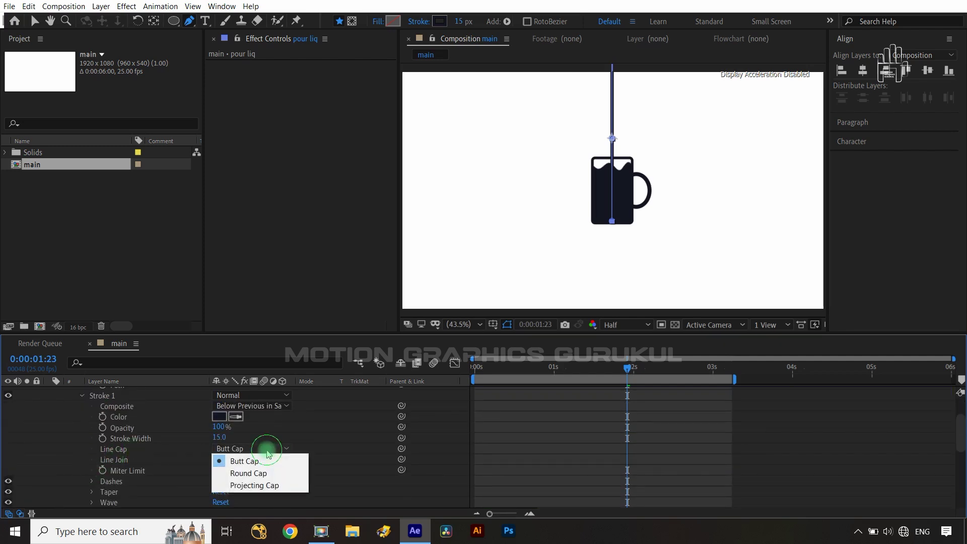
left_click(267, 470)
scroll(272, 456, "up", 3)
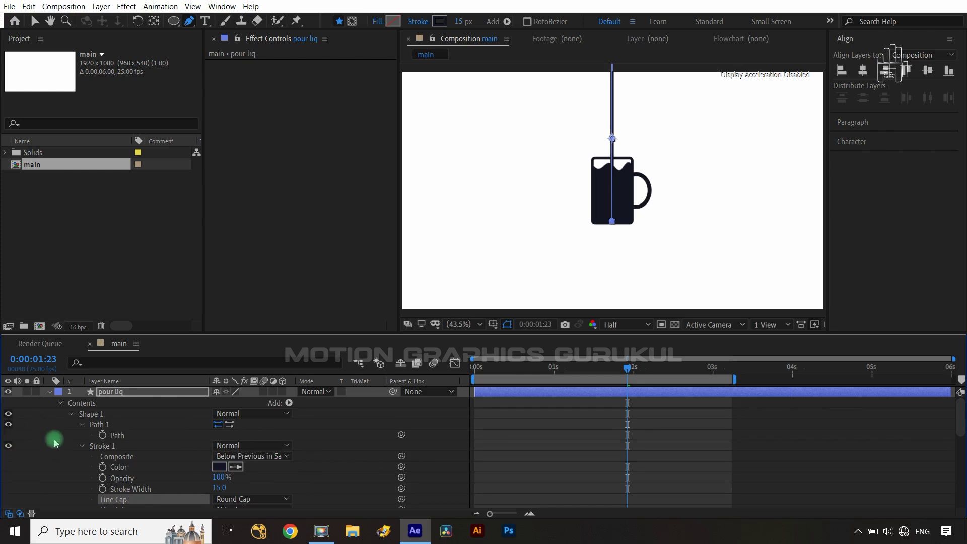
Add Trim Paths to the pour liq layer's Shape 1 and show its Start, End and Offset properties.
left_click(71, 413)
left_click(289, 403)
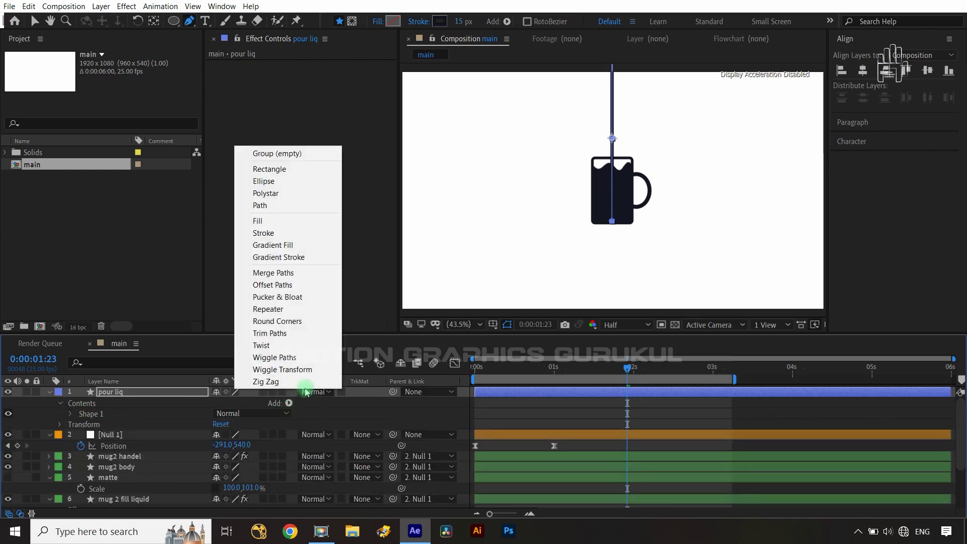
left_click(277, 334)
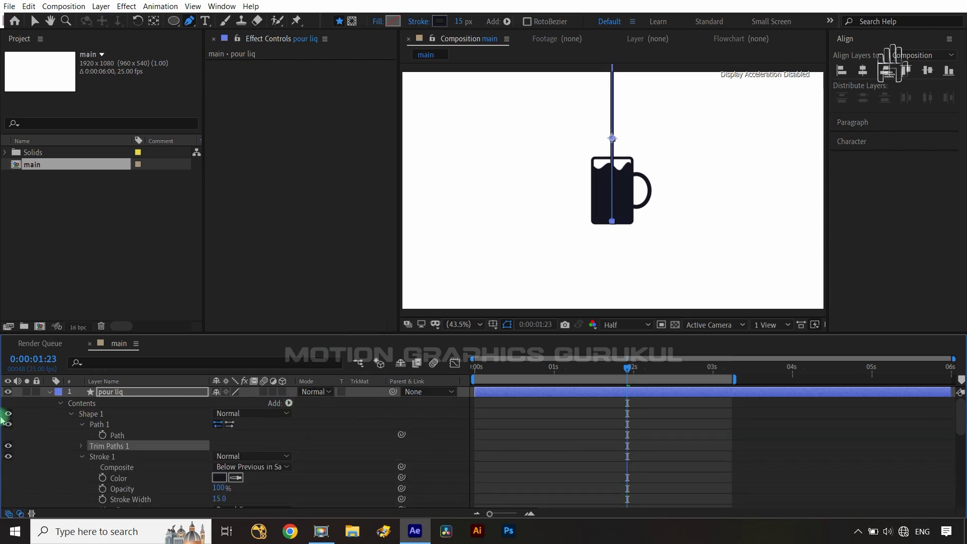
left_click(81, 447)
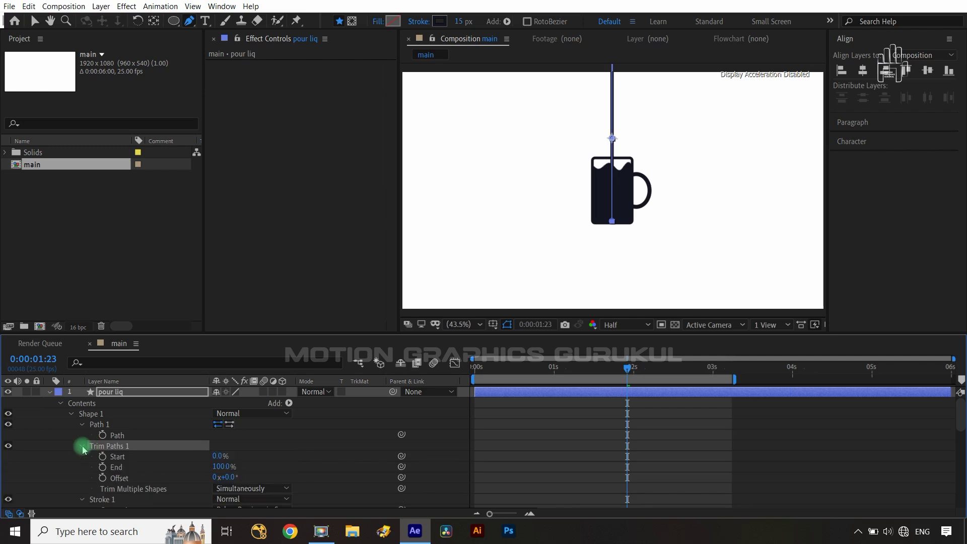
Set the pour liq Trim Paths Start to 100% with its keyframe at 0:00:01:03, matching the first mug 2 fill liquid Scale keyframe.
left_click_drag(217, 456, 328, 454)
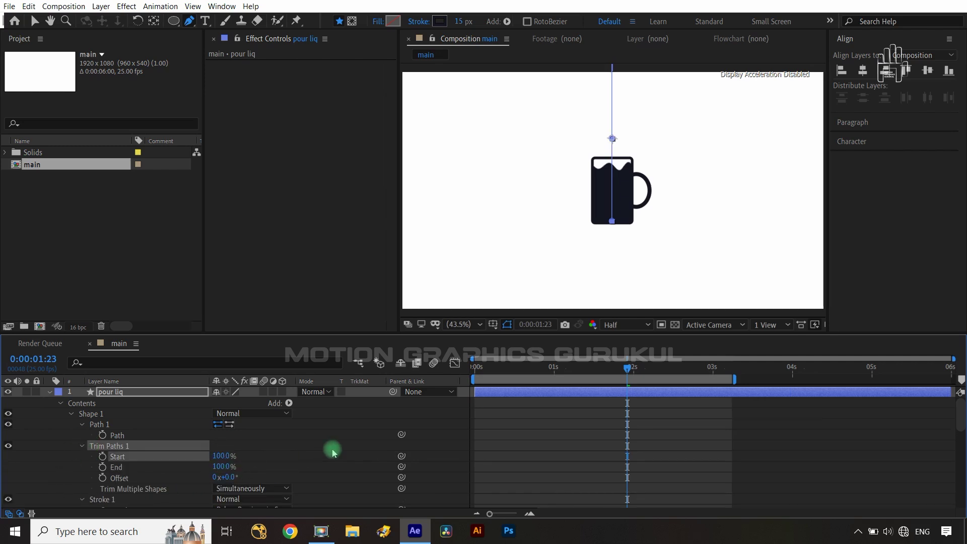
left_click(103, 457)
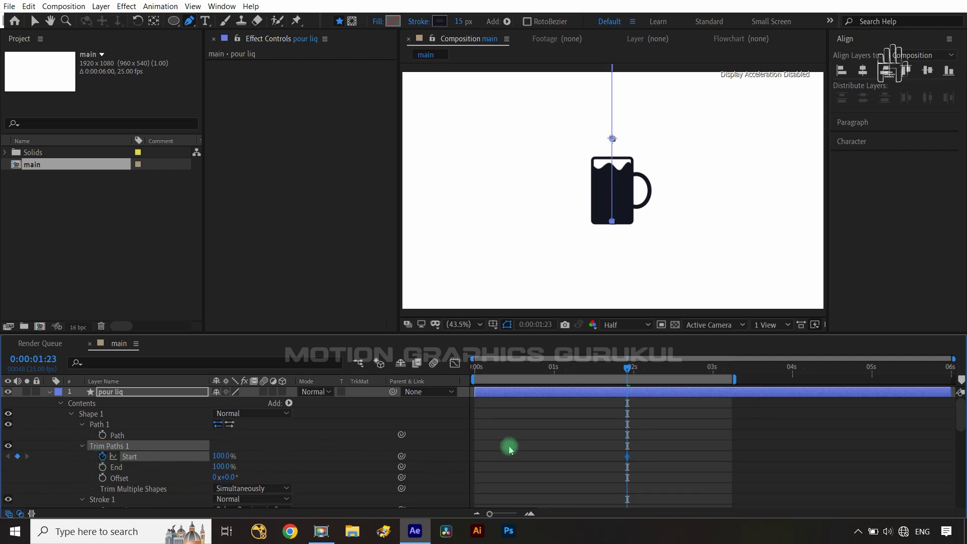
scroll(534, 444, "down", 10)
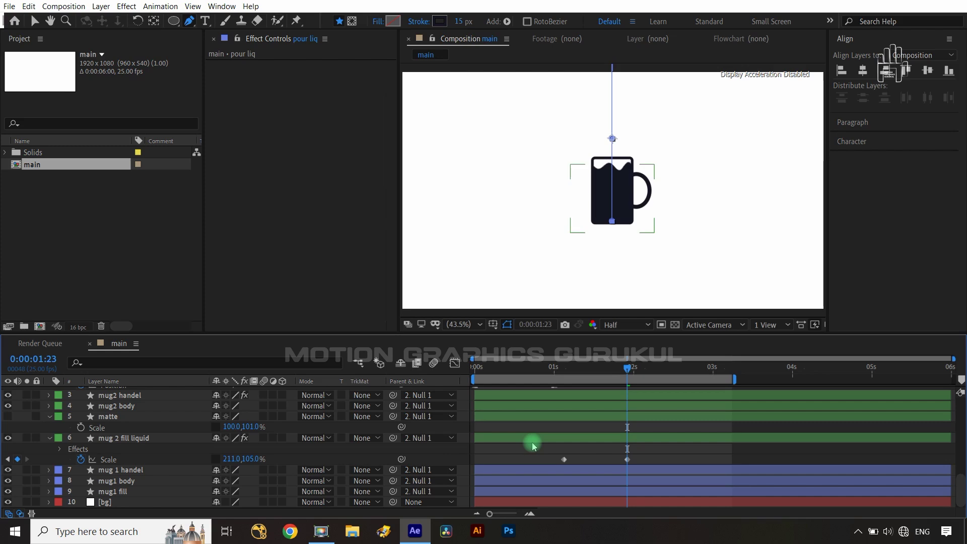
scroll(534, 444, "up", 5)
scroll(535, 445, "down", 5)
left_click(628, 369)
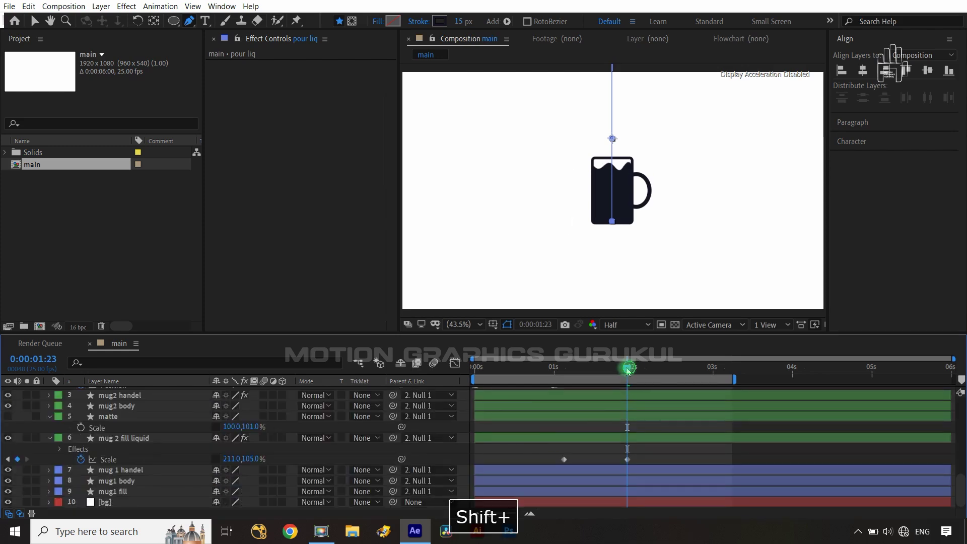
left_click_drag(628, 368, 564, 368)
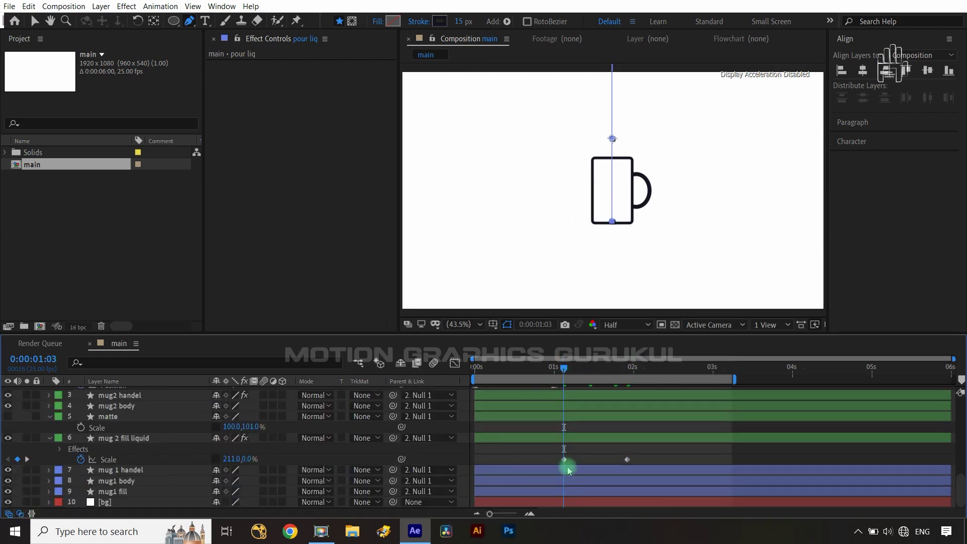
scroll(223, 434, "up", 10)
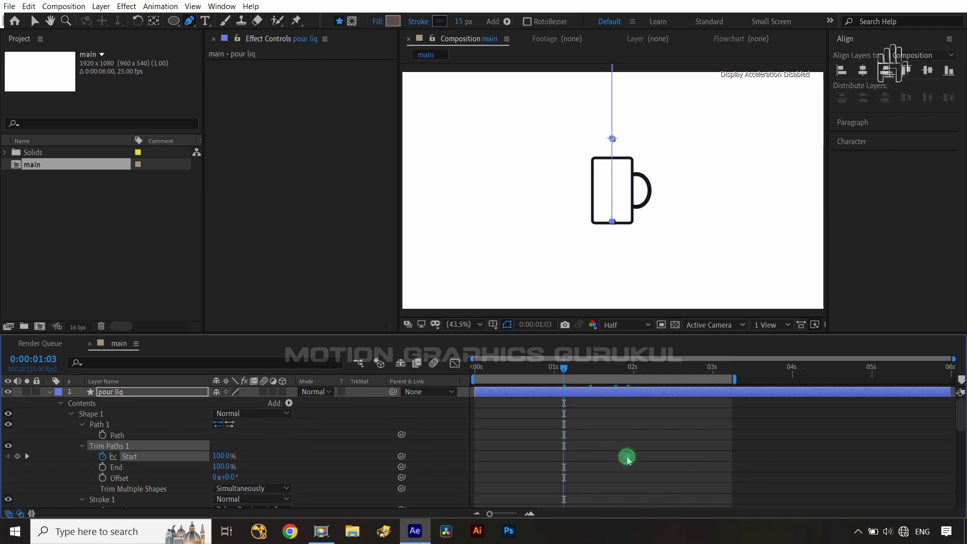
left_click(565, 457)
Advance five frames to 0:00:01:08 and keyframe the pour liq Trim Paths Start at 0%.
key("ctrl+Right")
key("ctrl+Right")
key("ctrl+Right")
key("ctrl+Right")
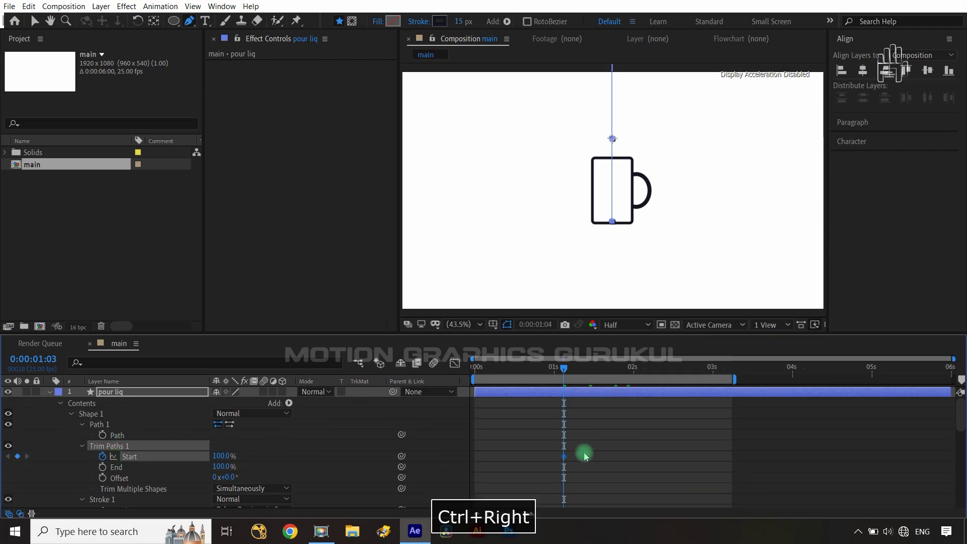
key("ctrl+Right")
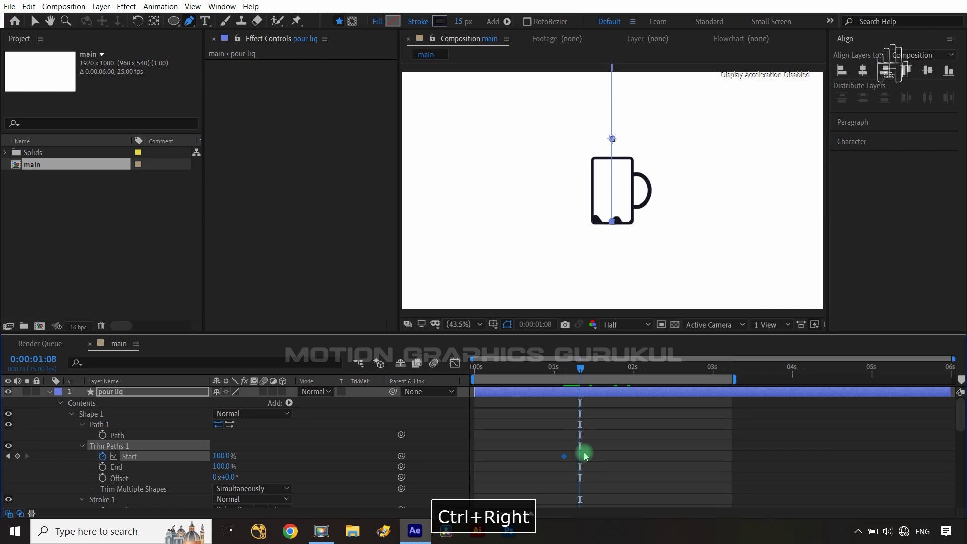
left_click_drag(219, 456, 96, 468)
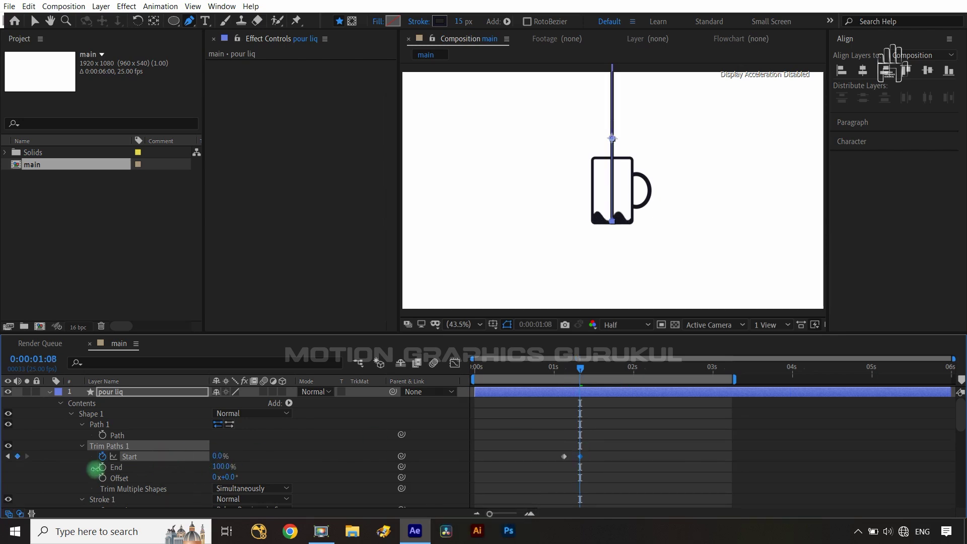
Keyframe the pour liq Trim Paths End at 0% at 0:00:01:23, in line with the last mug 2 fill liquid Scale keyframe.
scroll(641, 418, "down", 10)
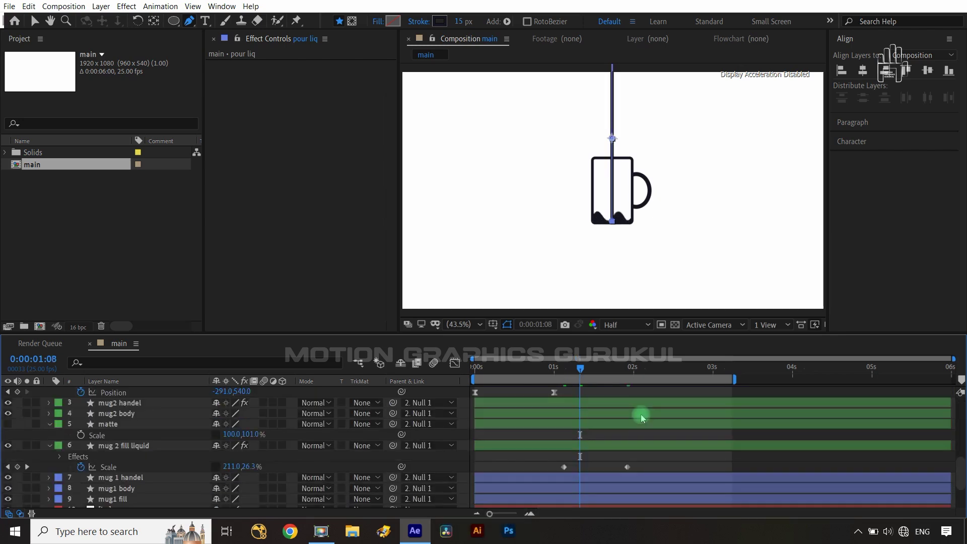
left_click_drag(586, 370, 627, 370)
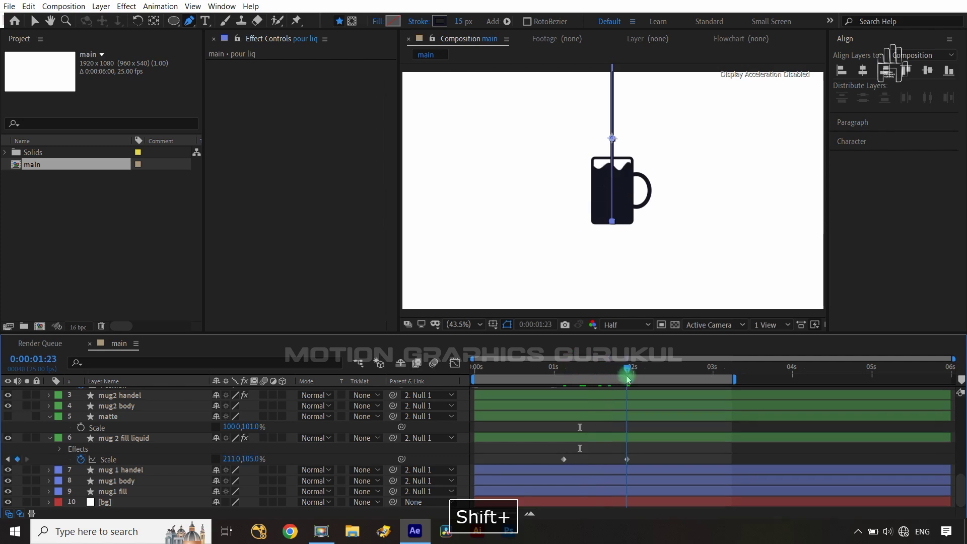
scroll(594, 421, "up", 10)
scroll(594, 425, "up", 3)
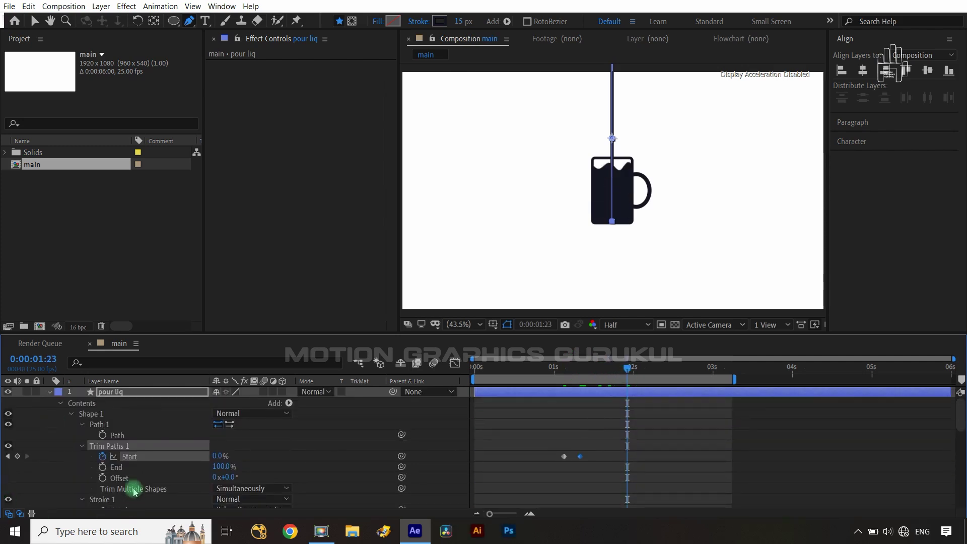
left_click(103, 470)
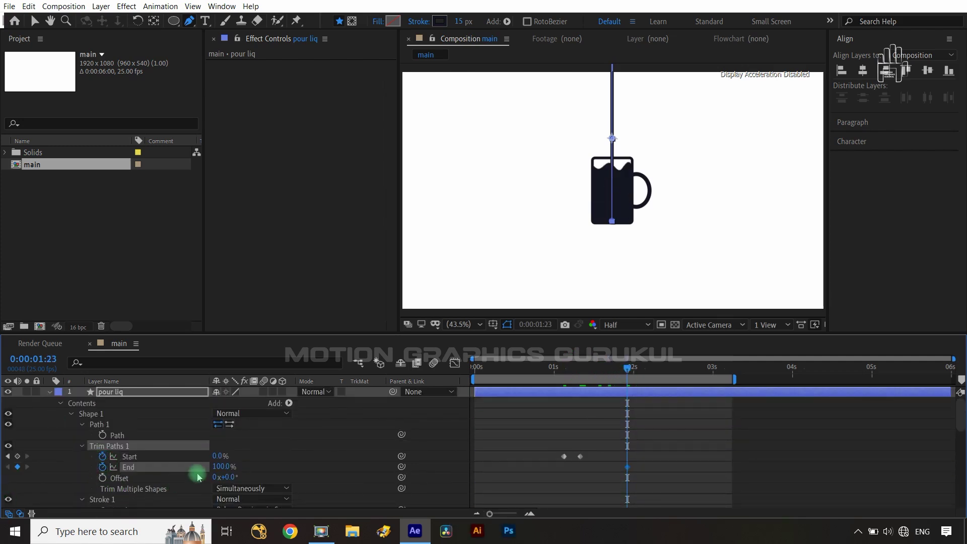
left_click_drag(220, 467, 197, 464)
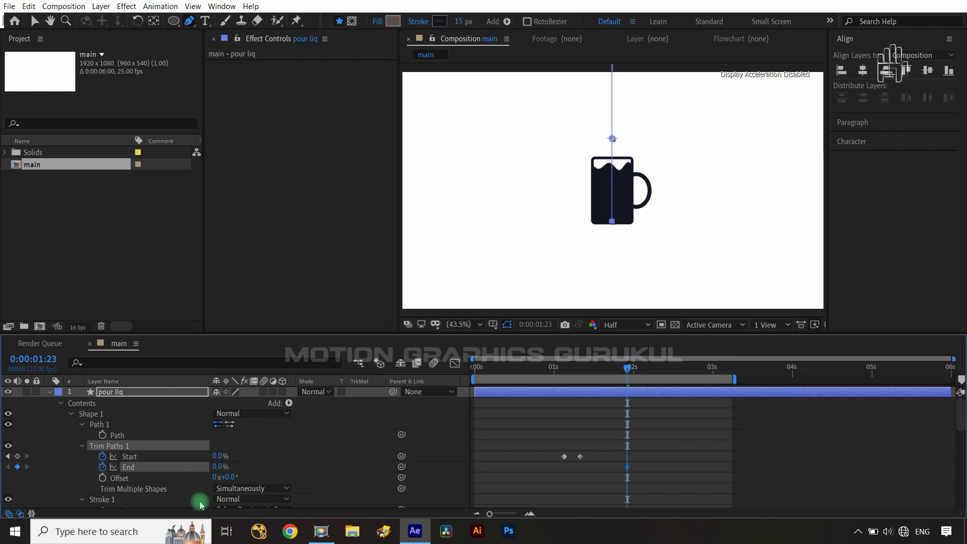
Step back five frames to 0:00:01:18 and keyframe the pour liq Trim Paths End at 100%.
key("ctrl+Left")
key("ctrl+Left")
key("ctrl+Left")
key("ctrl+Left")
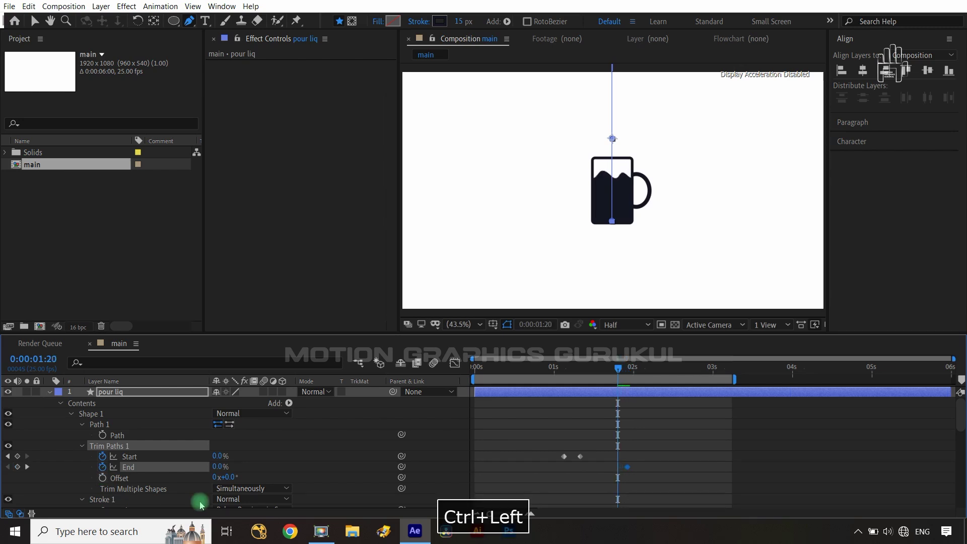
key("ctrl+Left")
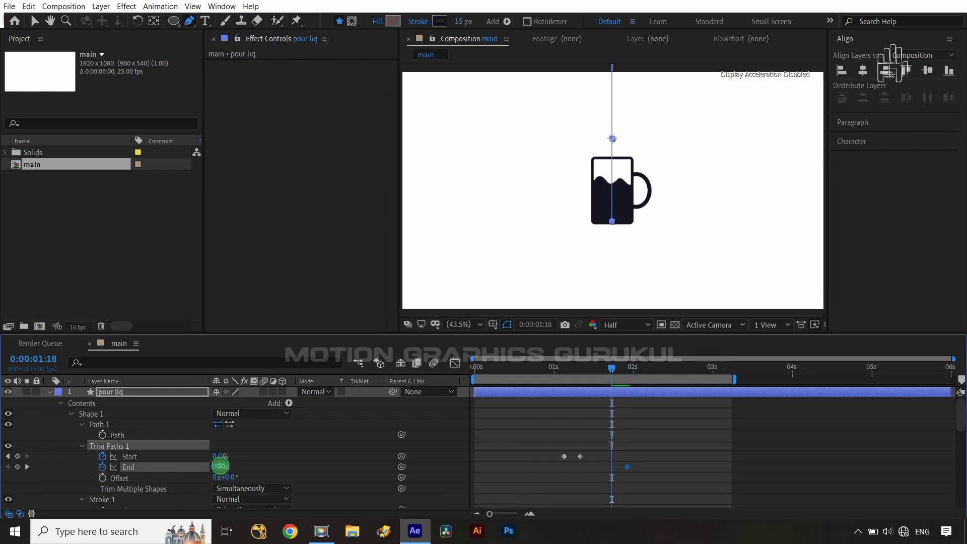
left_click_drag(222, 466, 315, 462)
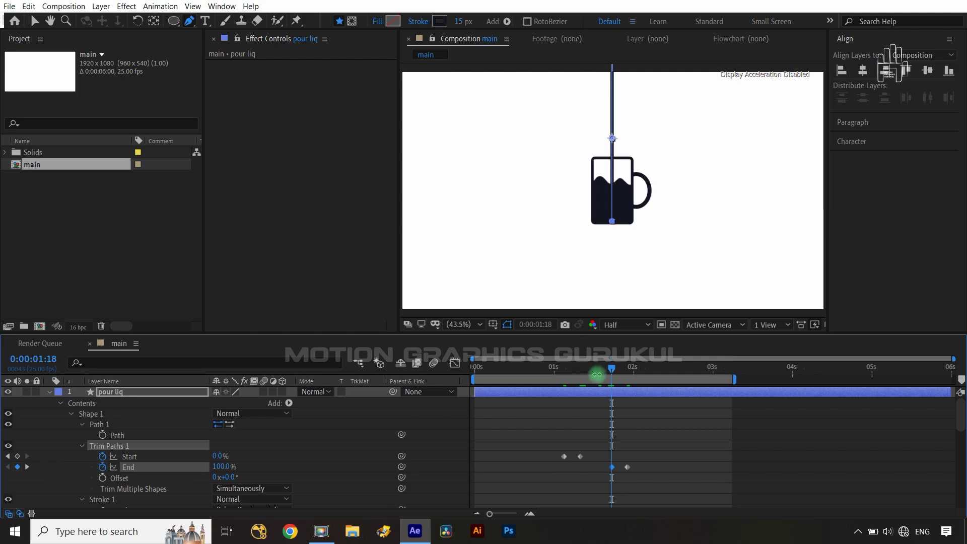
Shift both mug 2 fill liquid Scale keyframes about two frames later, so the rise begins just before the stream lands at 0:00:01:08.
mouse_move(611, 373)
left_mouse_down()
mouse_move(551, 313)
mouse_move(565, 315)
mouse_move(558, 312)
mouse_move(566, 371)
mouse_move(579, 371)
left_mouse_up()
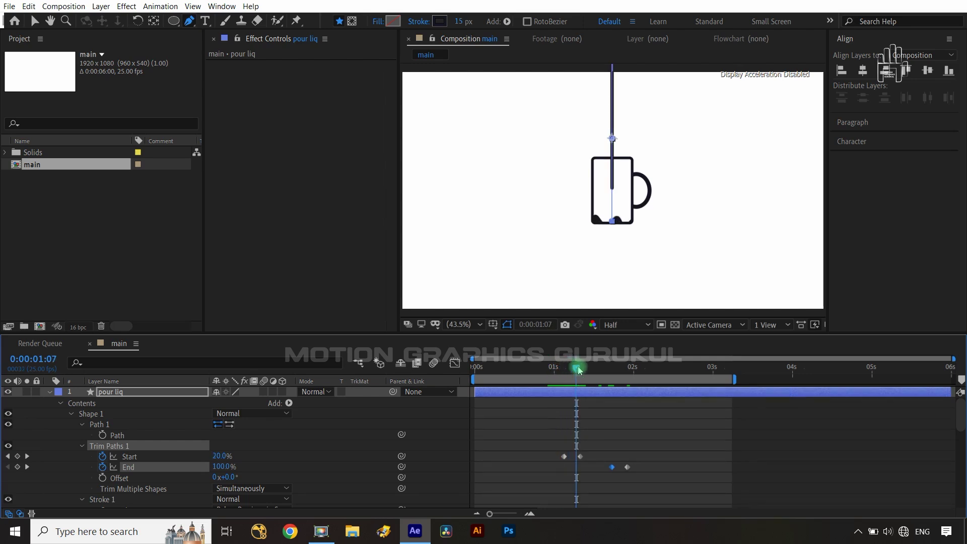
scroll(547, 400, "down", 10)
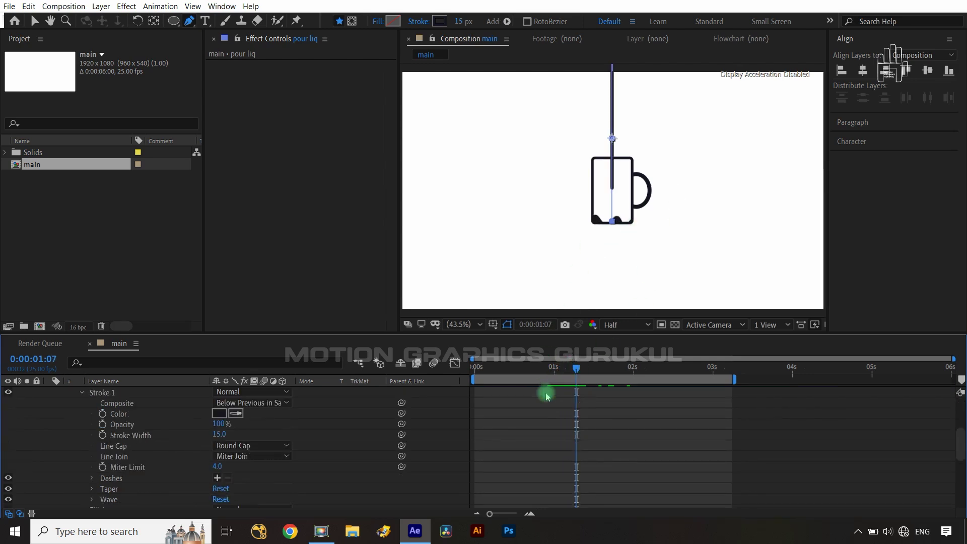
left_click_drag(631, 465, 604, 474)
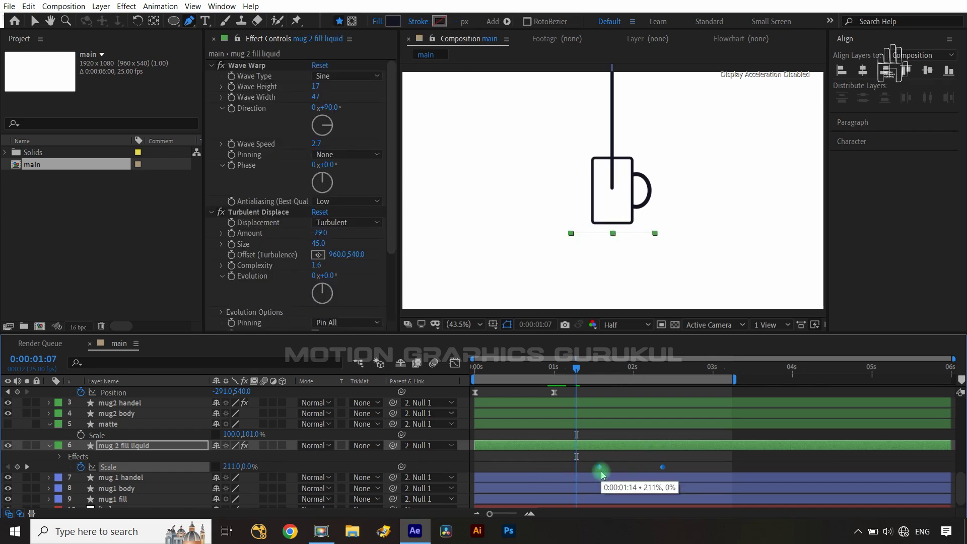
key("ctrl+Right")
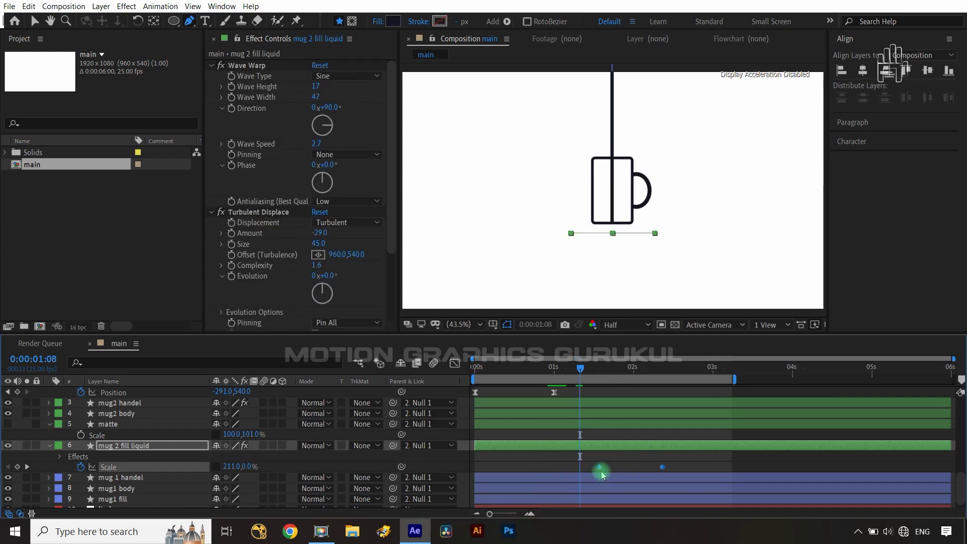
left_click_drag(690, 459, 595, 473)
mouse_move(582, 471)
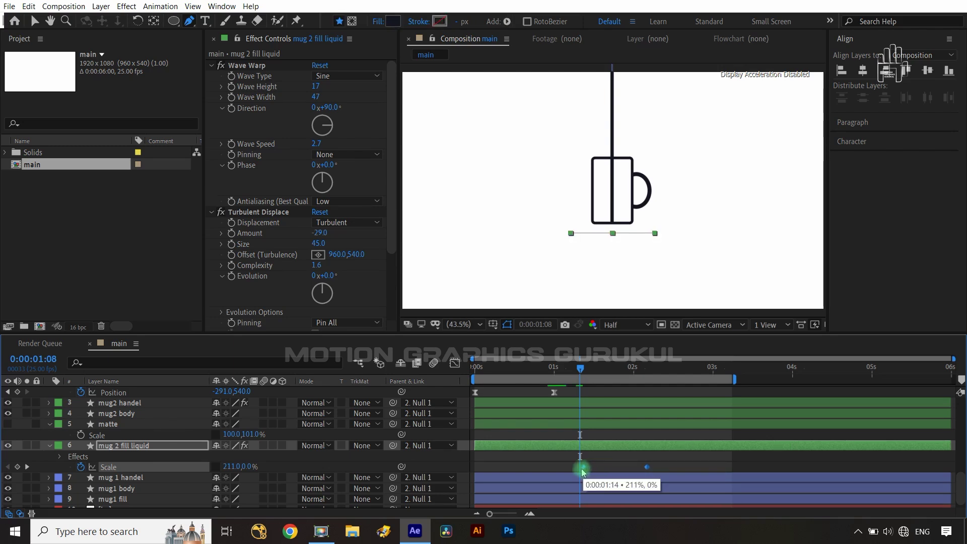
left_click_drag(578, 472, 577, 472)
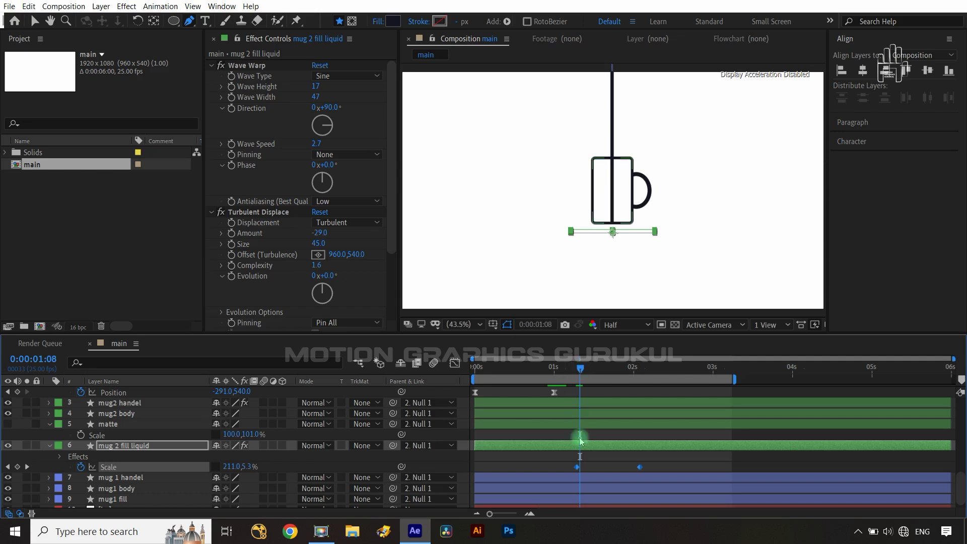
left_click_drag(576, 469, 572, 468)
left_click(588, 470)
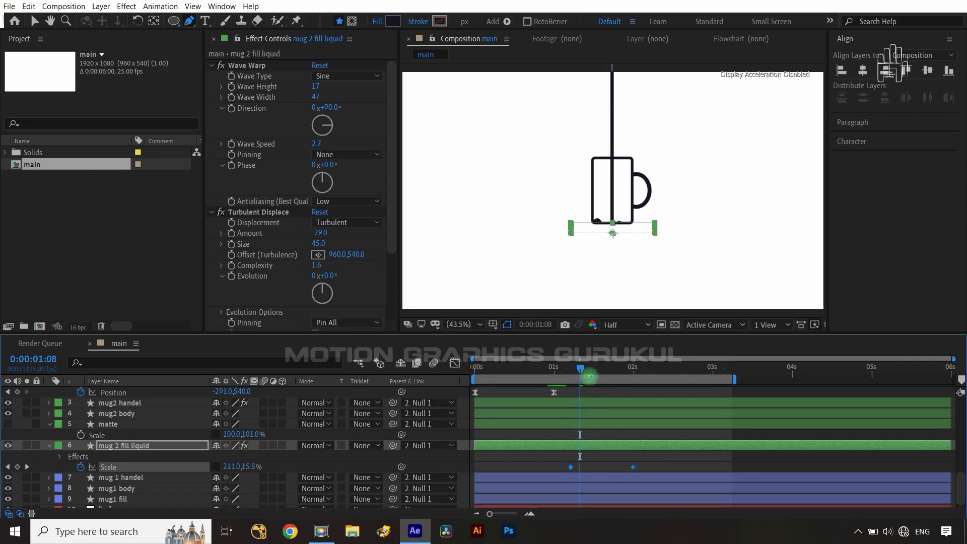
Play the animation from 0:00:00:00 to check the stream against the rising liquid.
left_click_drag(578, 368, 474, 369)
left_click(442, 396)
key("space")
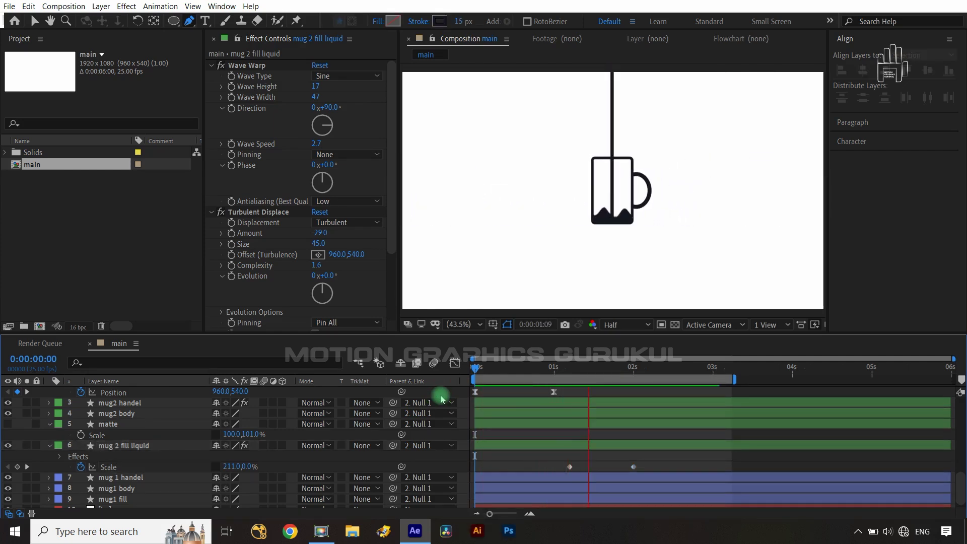
key("space")
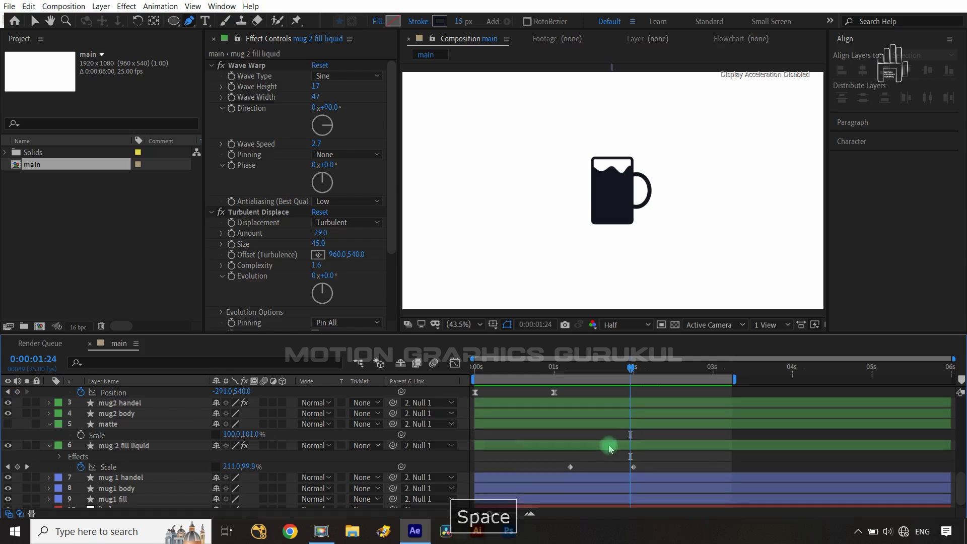
Collapse the pour liq layer to show only its keyframed Start and End properties.
scroll(610, 447, "up", 4)
scroll(610, 447, "up", 5)
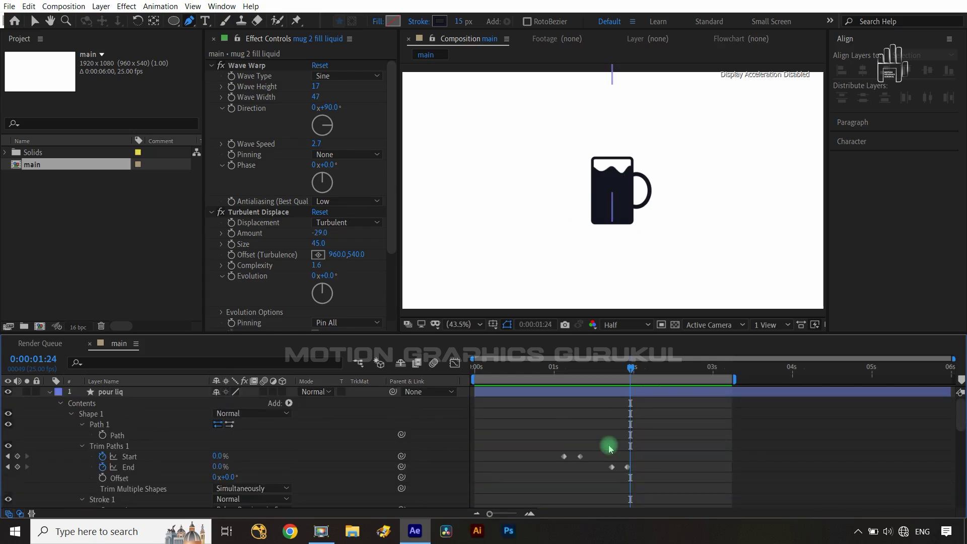
left_click(157, 392)
key("u")
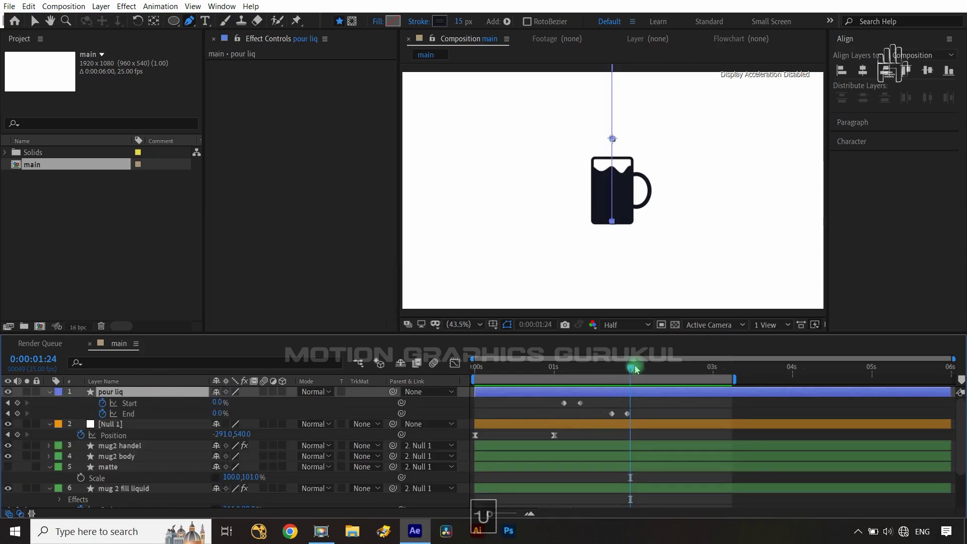
Play the animation from 0:00:00:14 to review the timing of the pour.
left_click_drag(631, 377, 520, 377)
key("space")
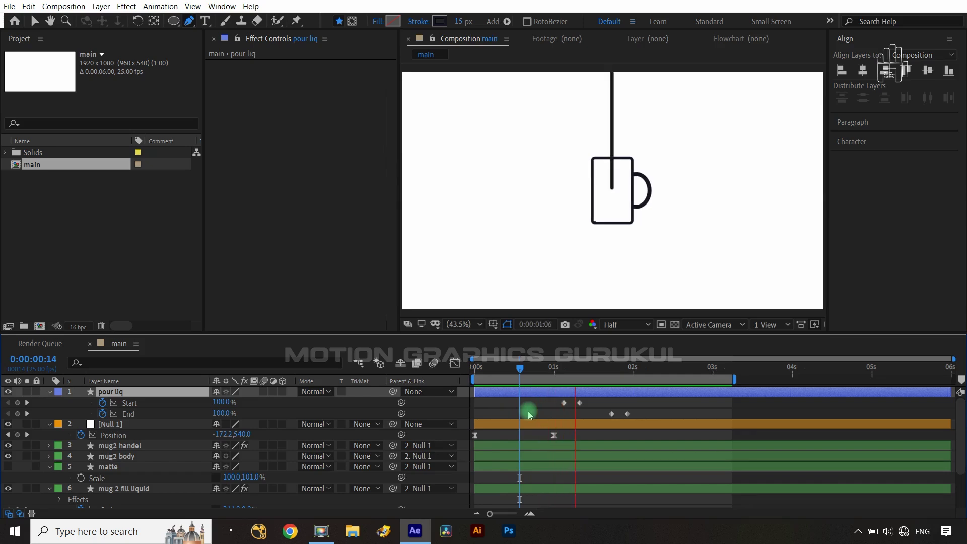
key("space")
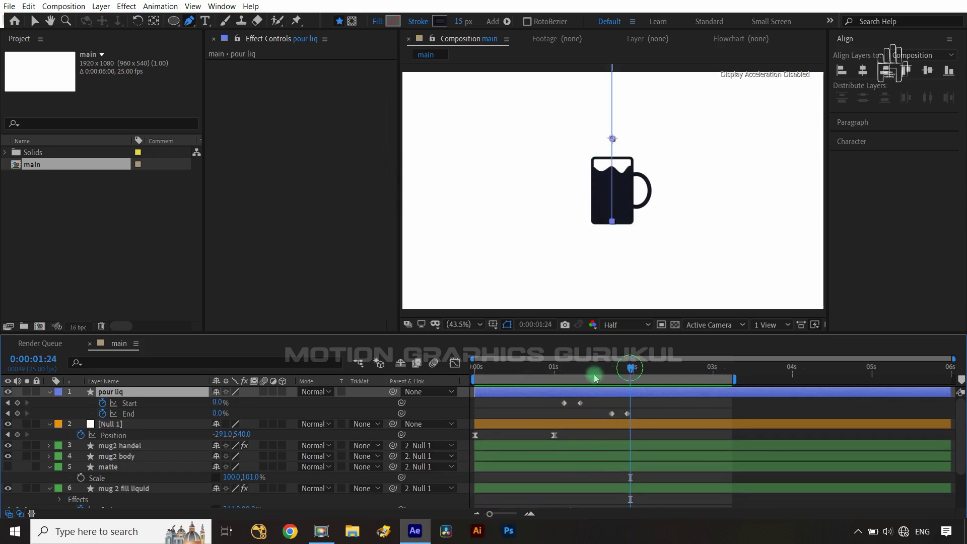
Move the pour liq Start and End and mug 2 fill liquid Scale keyframes earlier together, aligning the first with Null 1's last Position keyframe.
left_click(548, 382)
key("ctrl+Right")
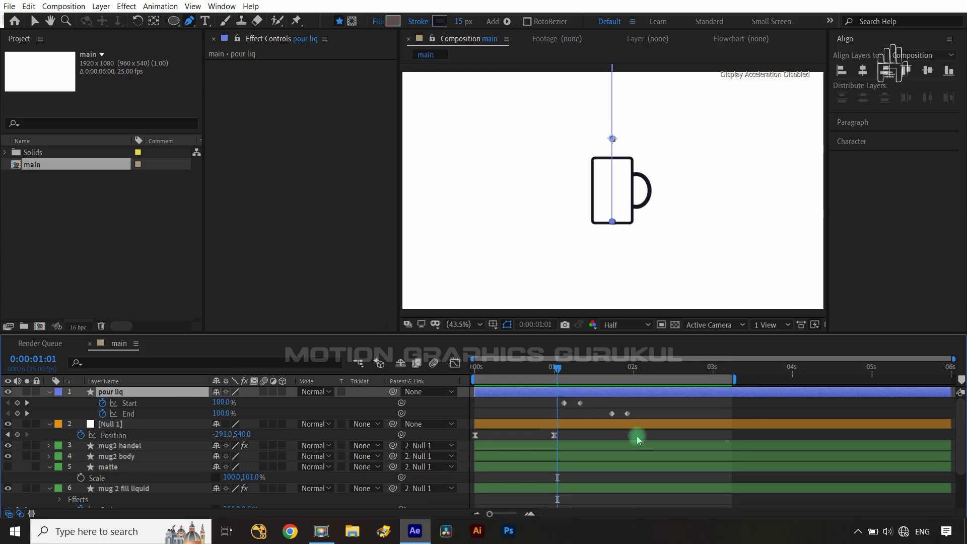
left_click_drag(658, 399, 588, 480)
scroll(591, 484, "up", 3)
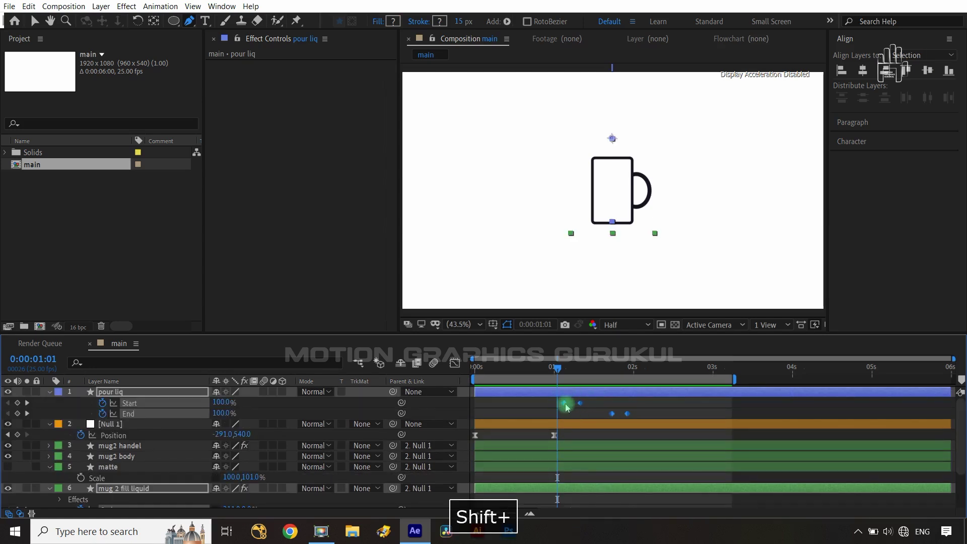
left_click_drag(567, 407, 476, 368)
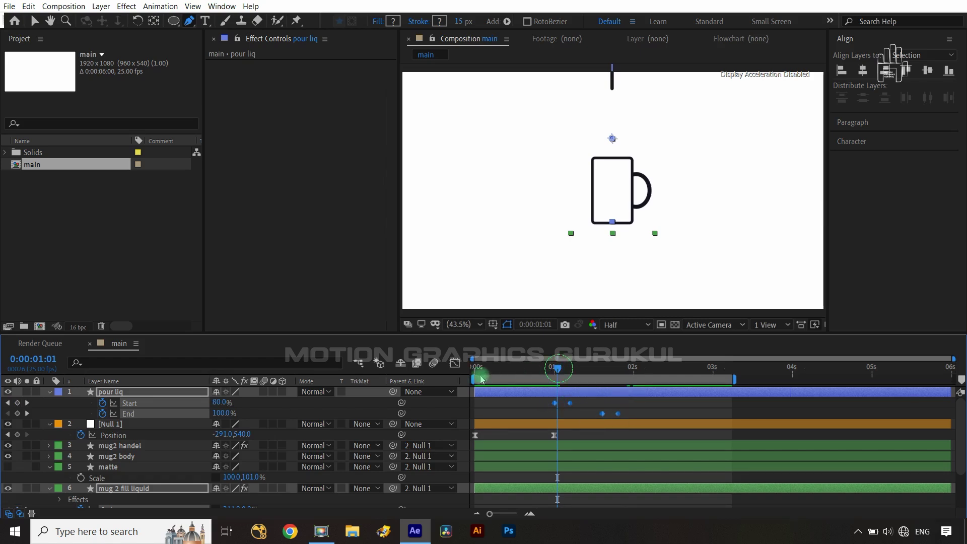
Play the whole animation from the first frame to check the earlier pour and fill timing.
left_click(447, 403)
key("space")
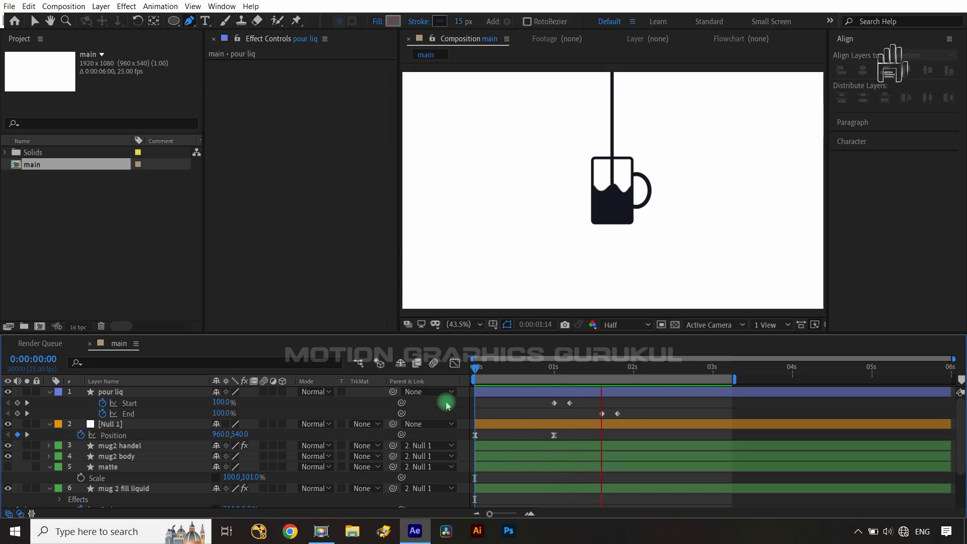
key("space")
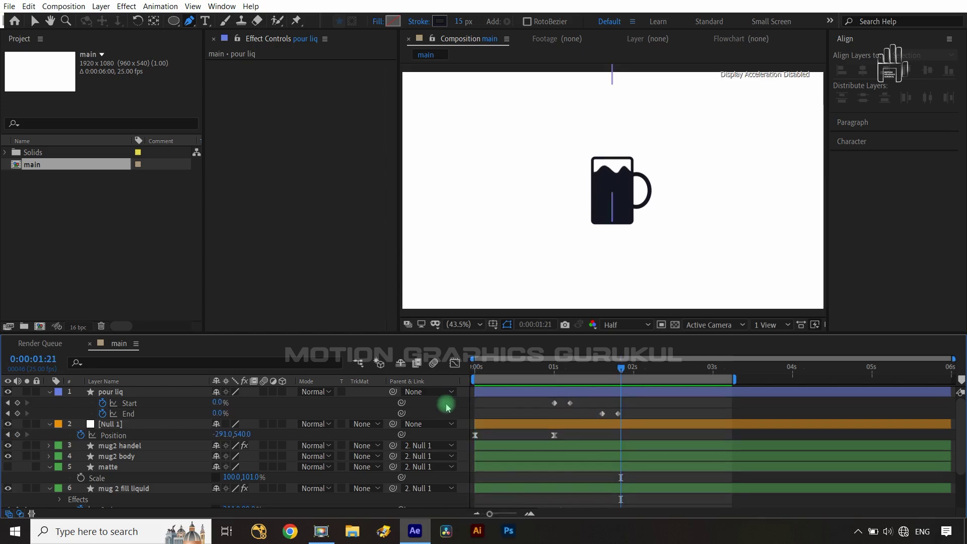
Step frame by frame between 0:00:01:17 and 0:00:01:21 to compare the end of the pour with the liquid level.
key("ctrl+Left")
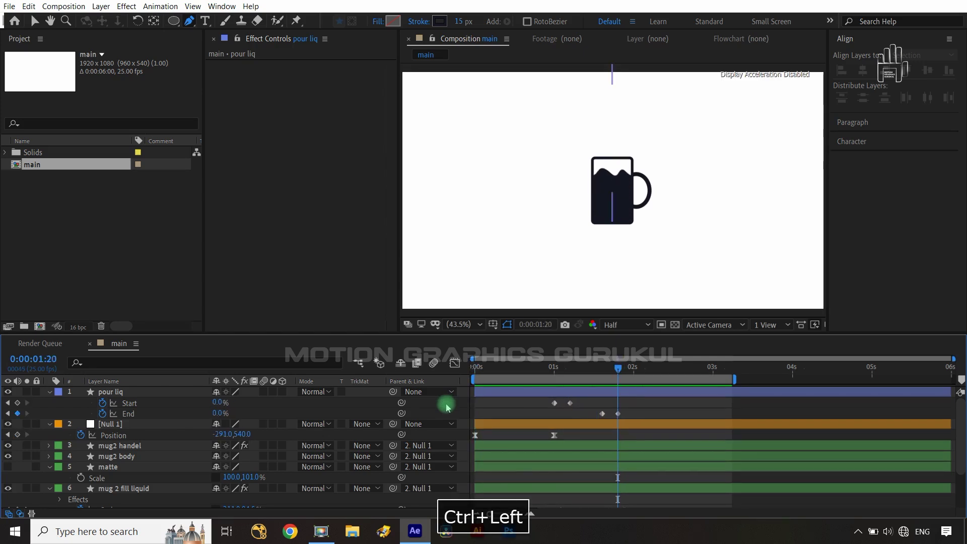
key("ctrl+Left")
key("ctrl+Left")
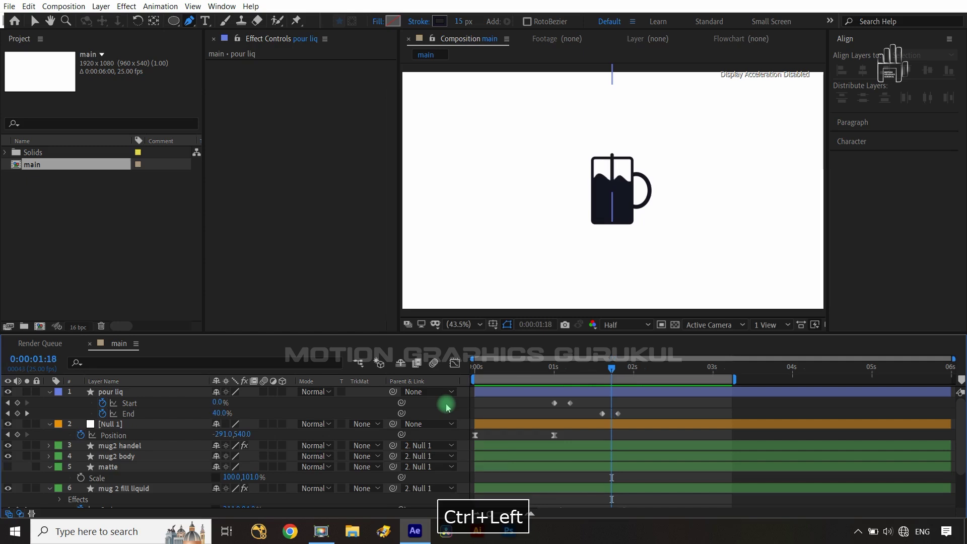
key("ctrl+Left")
key("ctrl+Right")
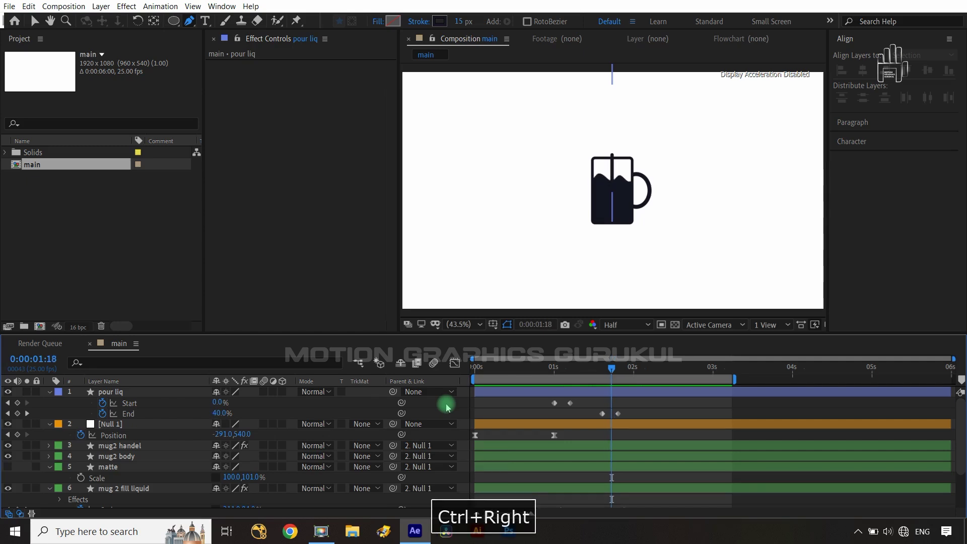
key("ctrl+Right")
key("ctrl+Left")
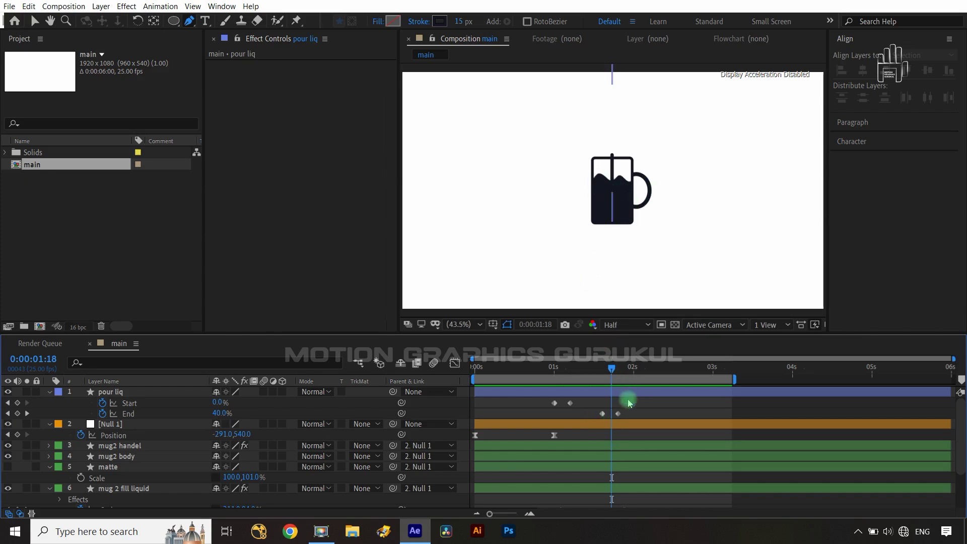
Move the last Scale keyframe of mug 2 fill liquid earlier to 0:00:01:18.
scroll(615, 417, "down", 2)
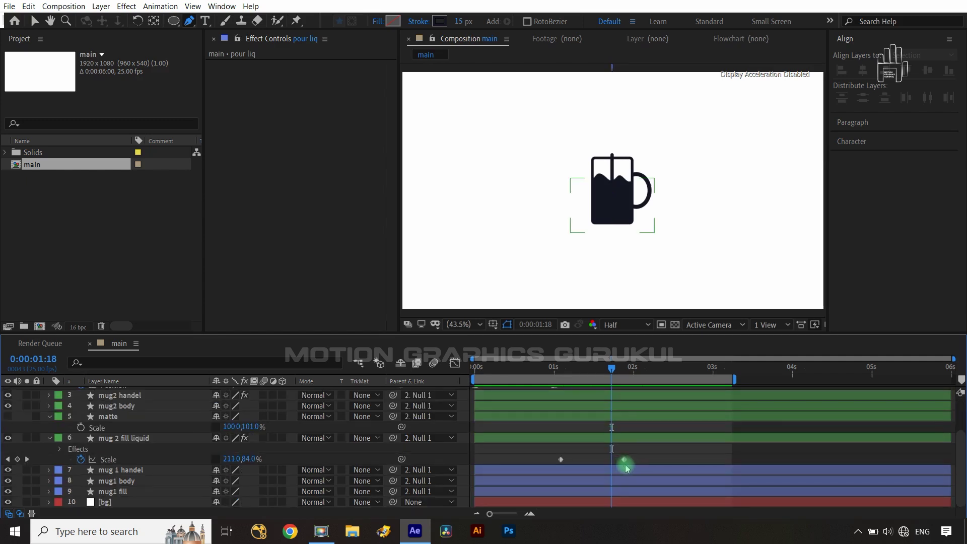
left_click(615, 392)
key("ctrl+Right")
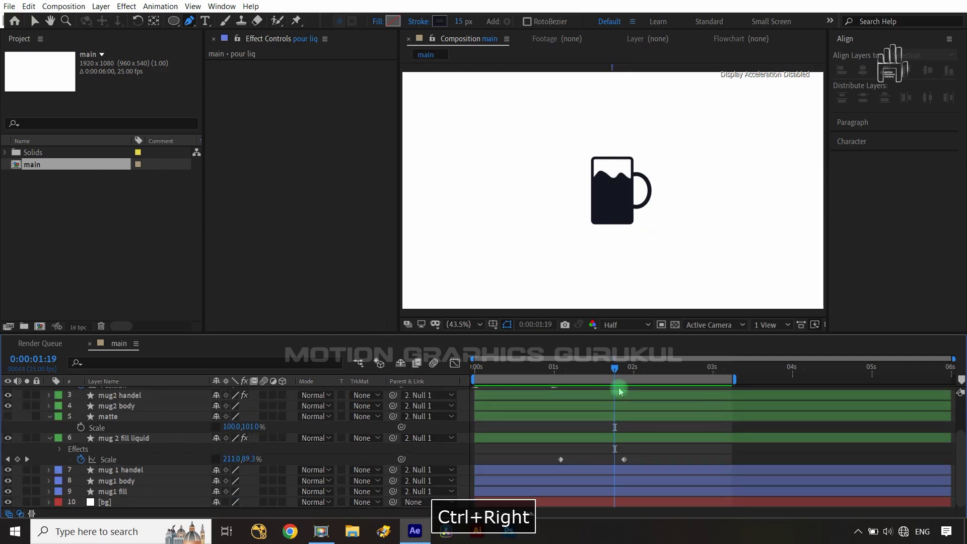
key("ctrl+Right")
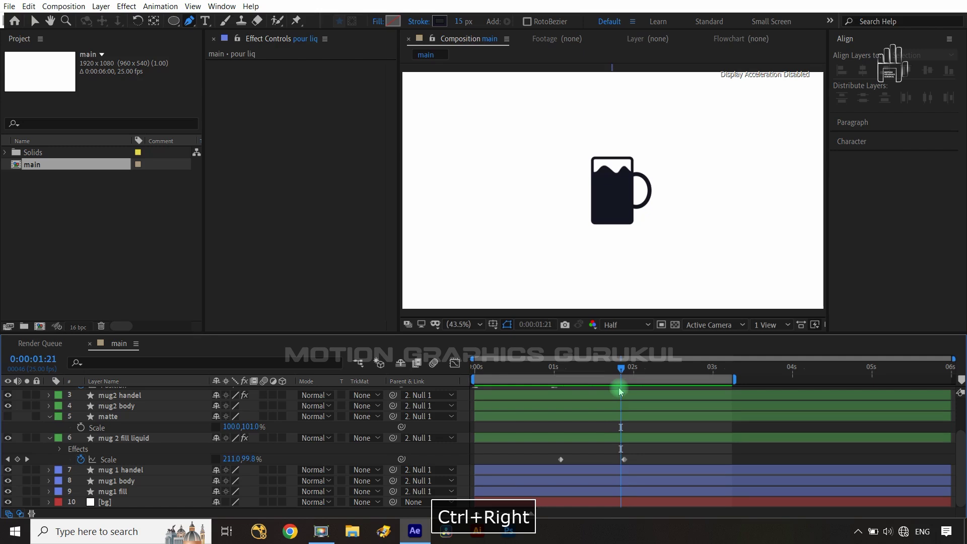
key("ctrl+Left")
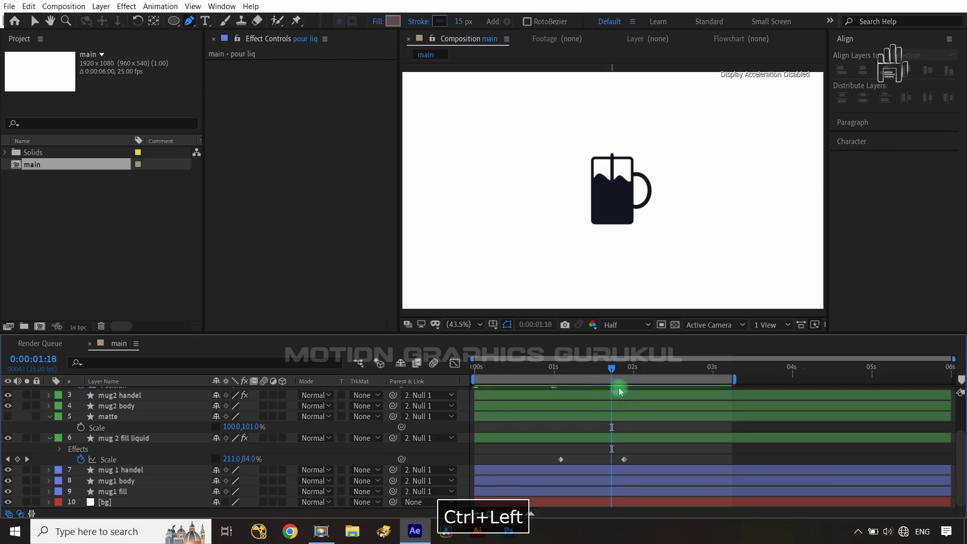
left_click(625, 460)
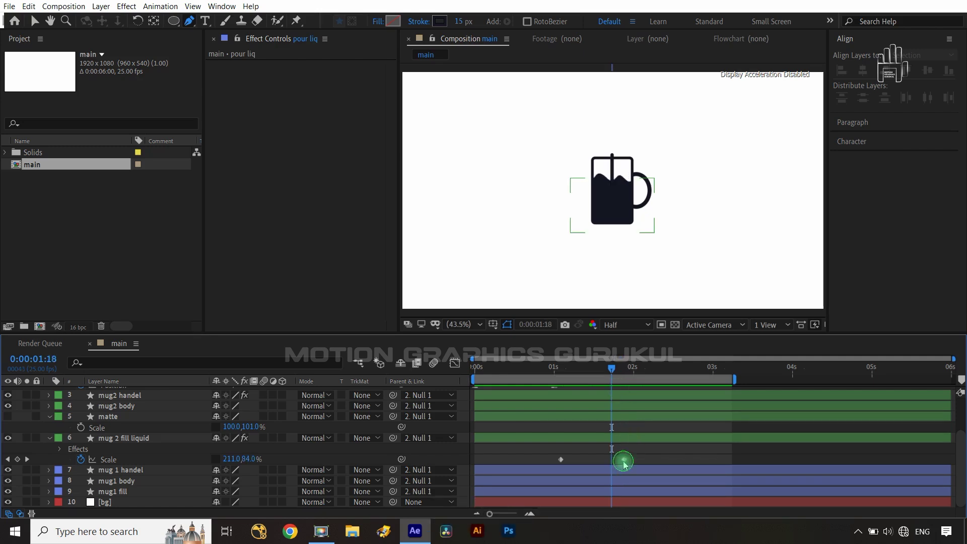
left_click_drag(624, 462, 612, 463)
mouse_move(612, 371)
left_mouse_down()
mouse_move(625, 372)
mouse_move(611, 374)
left_mouse_up()
Keyframe Wave Warp's Wave Height and Turbulent Displace's Amount on mug 2 fill liquid and place both keyframes at 0:00:01:15.
left_click(127, 437)
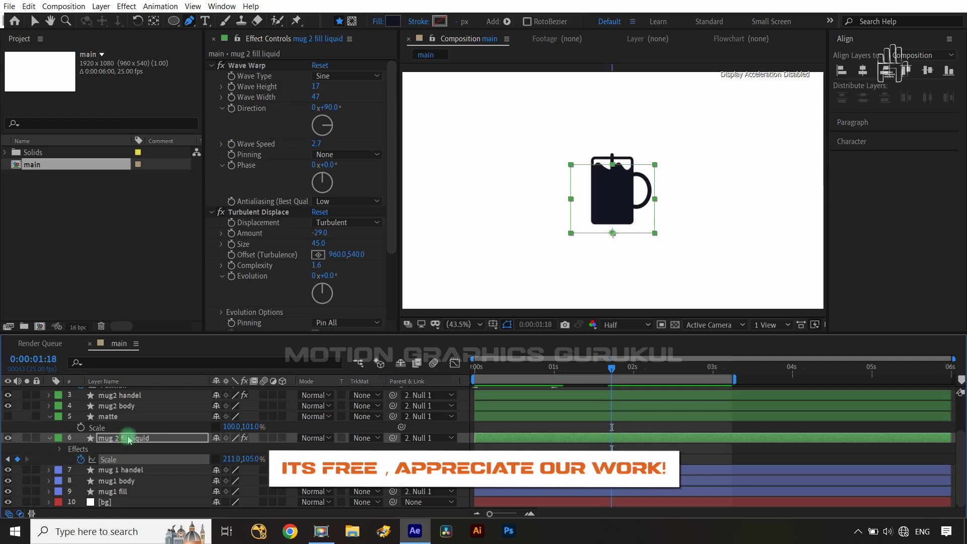
left_click(243, 89)
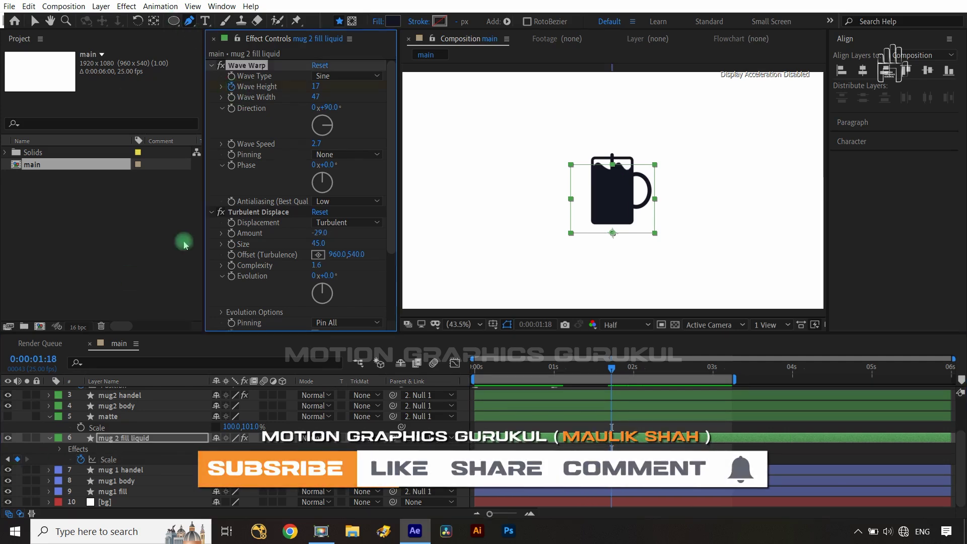
left_click(232, 234)
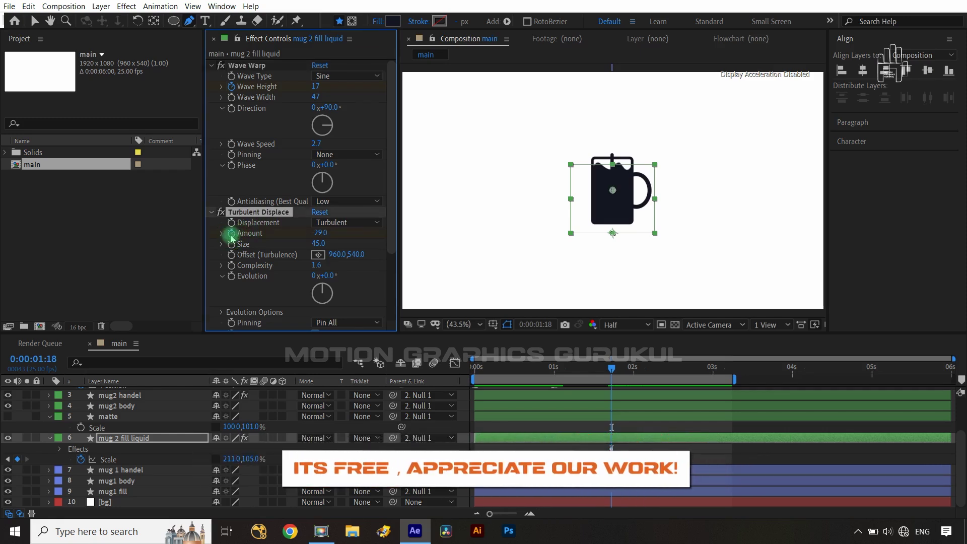
left_click(130, 451)
key("u")
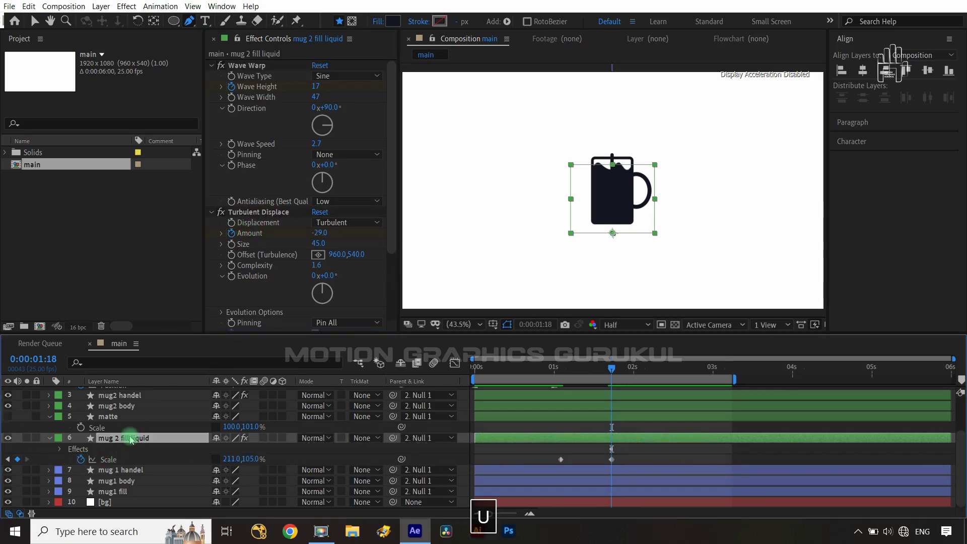
left_click(618, 464)
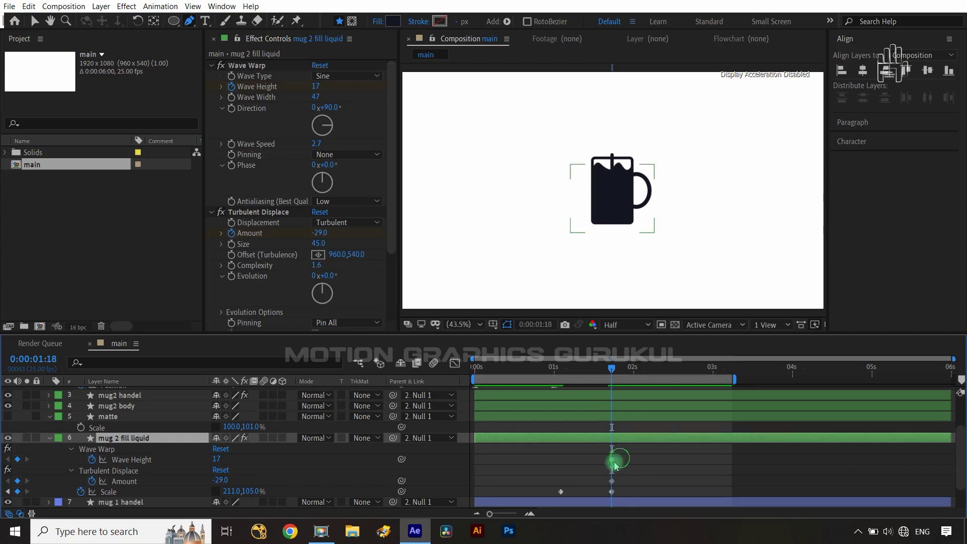
mouse_move(616, 458)
left_mouse_down()
mouse_move(598, 478)
mouse_move(605, 460)
left_mouse_up()
At 0:00:01:20, set mug 2 fill liquid's Wave Height to 0 and Turbulent Displace Amount to 0.
key("ctrl+Right")
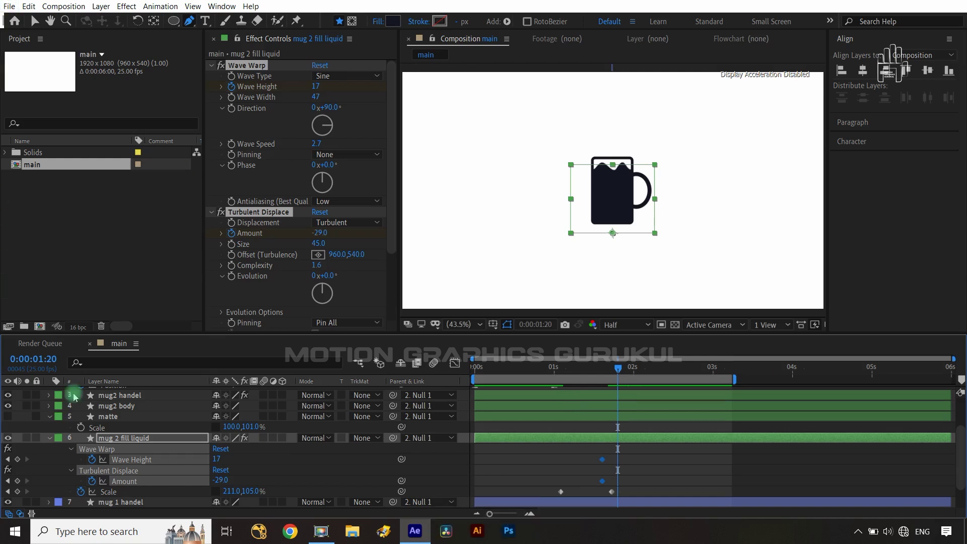
left_click(218, 468)
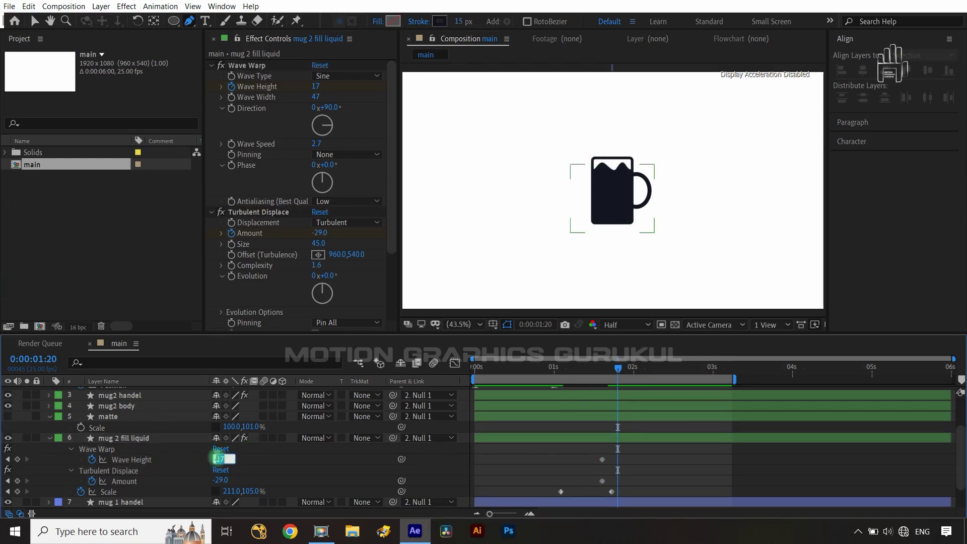
type("0")
left_click(220, 480)
type("0")
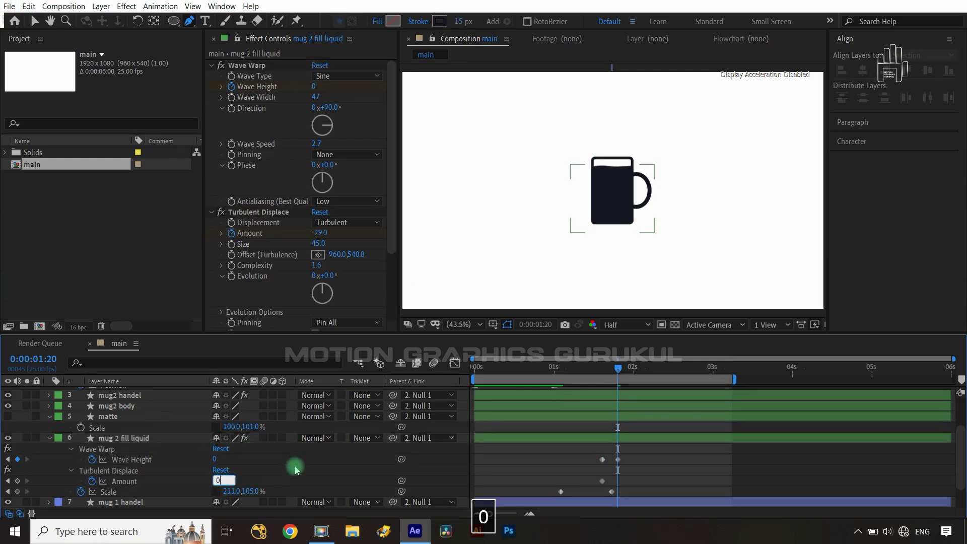
Play the animation from the first frame to check how the liquid's waves settle.
left_click_drag(631, 367, 602, 368)
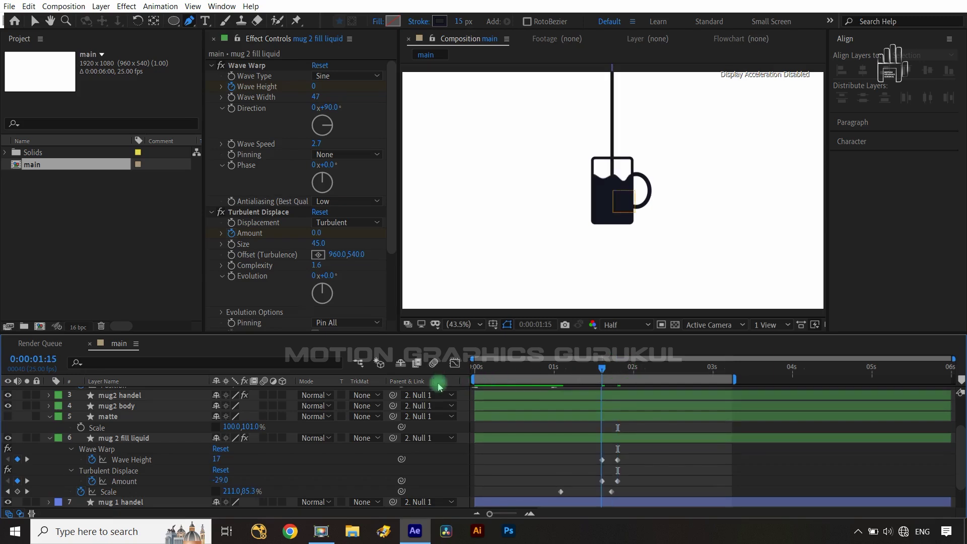
left_click(428, 476)
key("space")
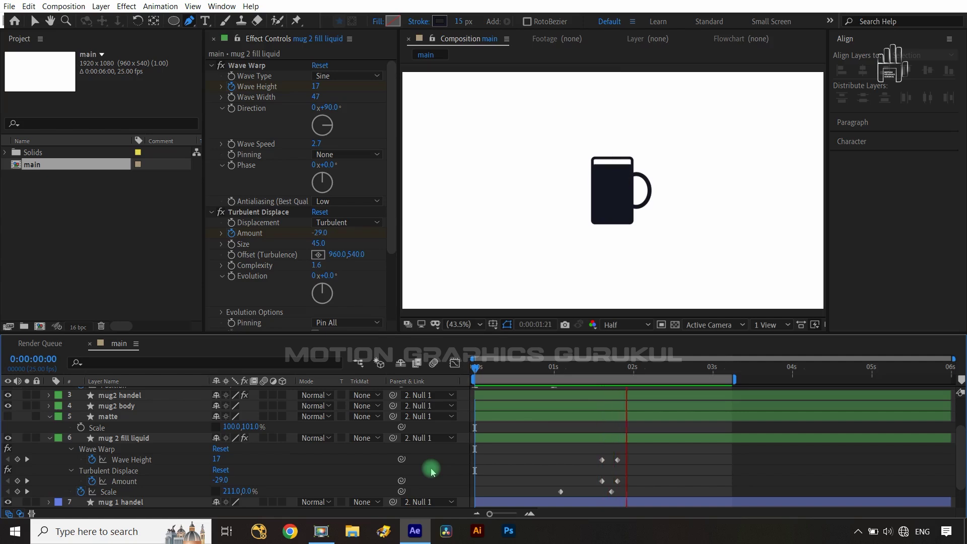
key("space")
Move the last Wave Height and Amount keyframes to 0:00:01:22 and play from 0:00:01:10 to check the settling waves.
mouse_move(635, 456)
left_mouse_down()
mouse_move(614, 477)
mouse_move(627, 463)
left_mouse_up()
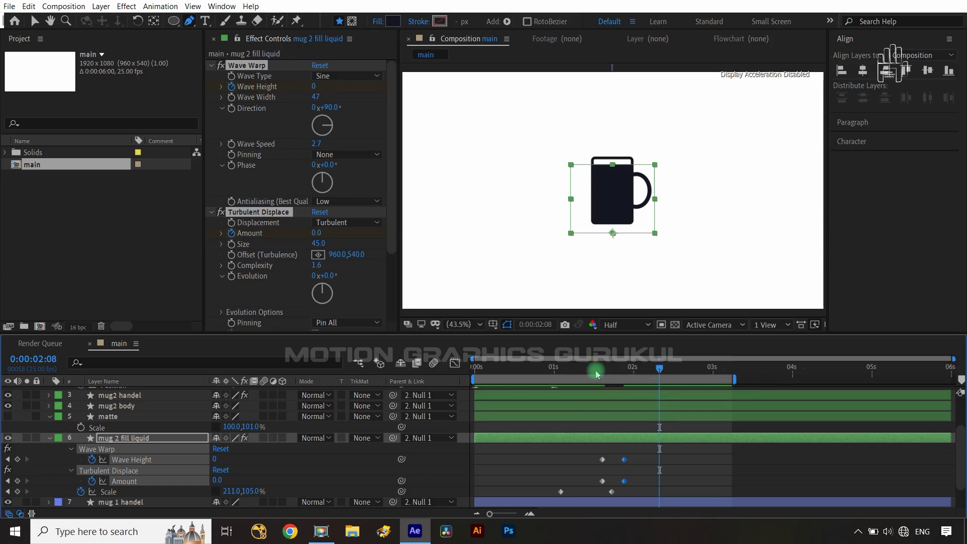
left_click(587, 370)
left_click(460, 448)
key("space")
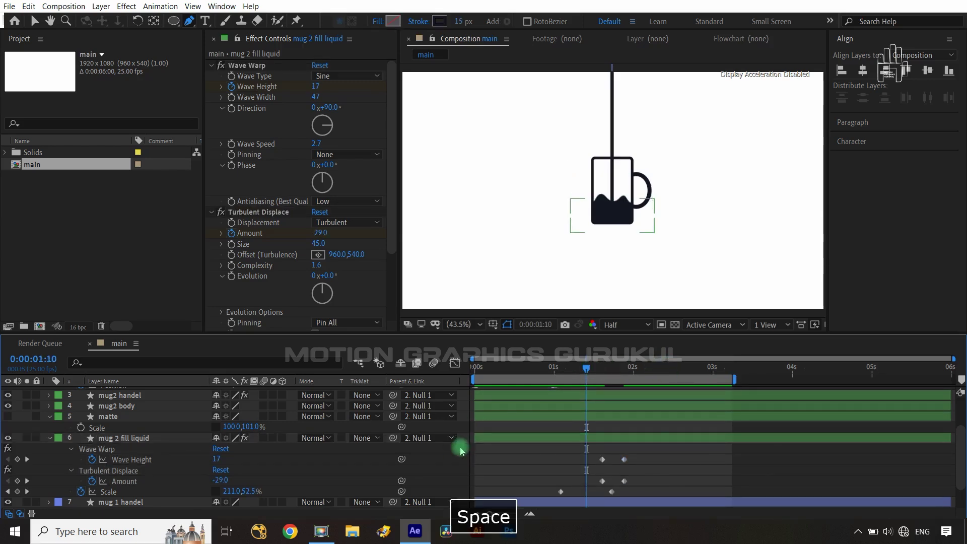
key("space")
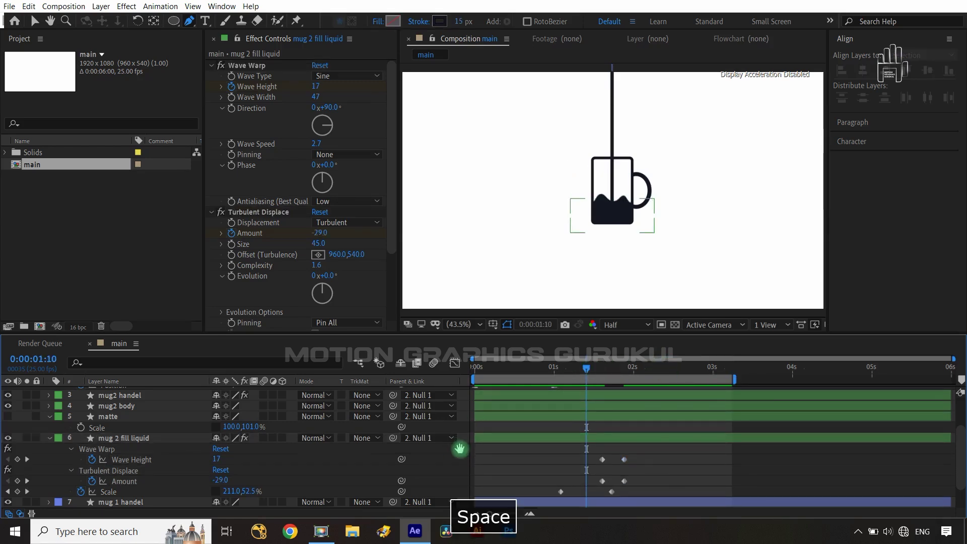
key("space")
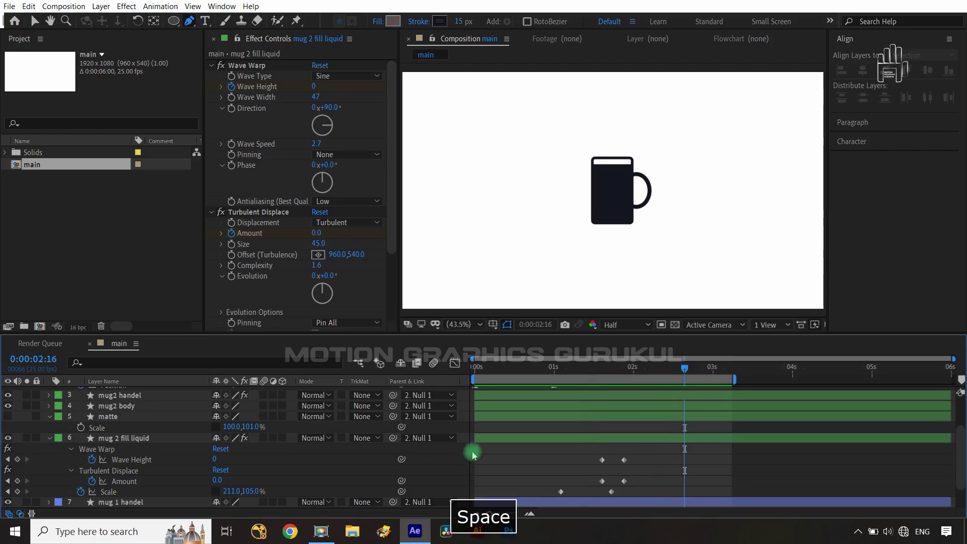
At 0:00:01:18, draw a small ellipse inside the second mug's liquid below the pour and set its stroke to None.
left_click_drag(687, 368, 616, 377)
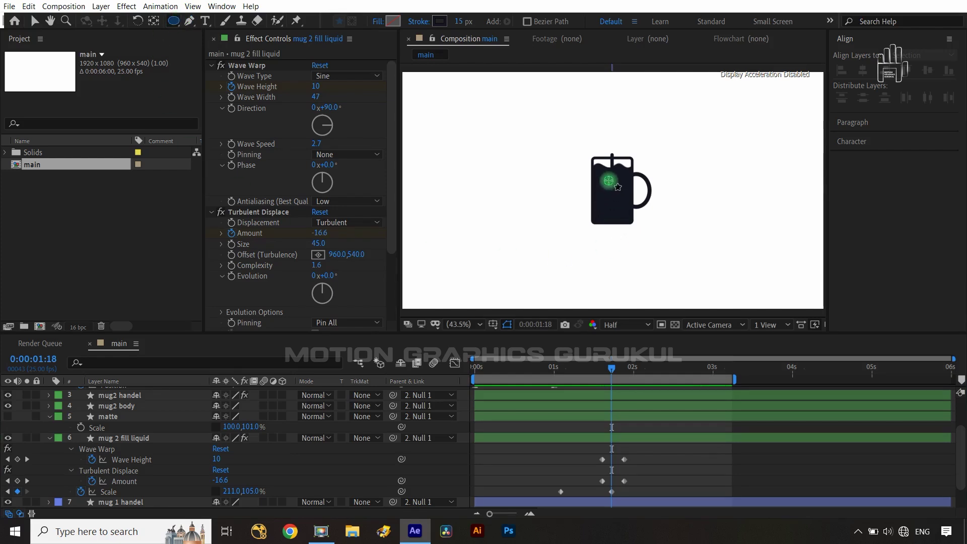
left_click_drag(608, 180, 614, 187)
left_click(619, 215)
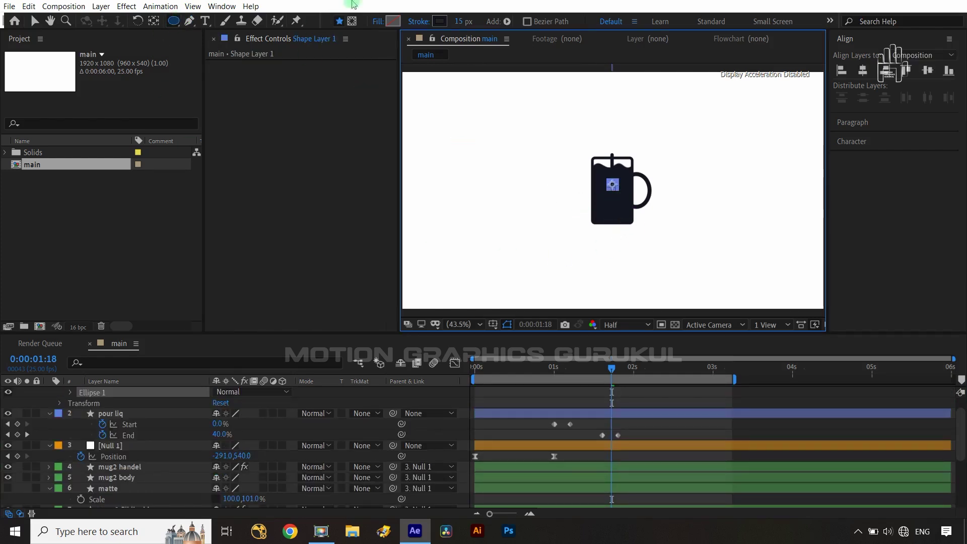
left_click(421, 24)
left_click(415, 232)
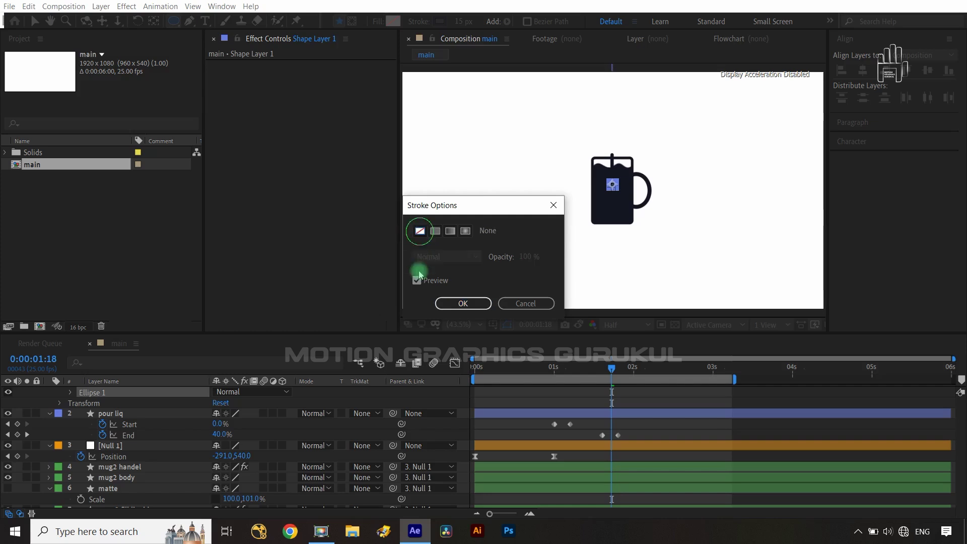
left_click(464, 303)
Fill the small ellipse with the dark colour sampled from the mug.
left_click(393, 21)
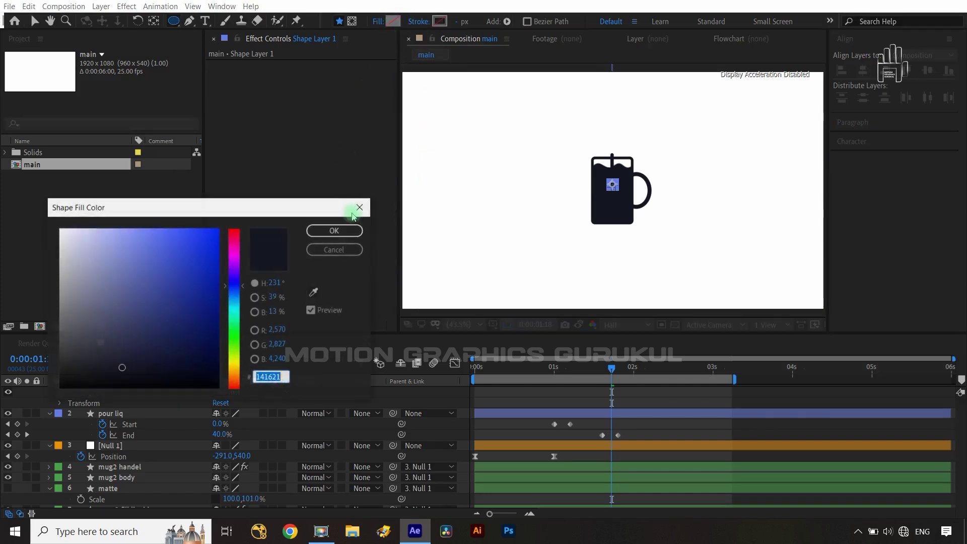
left_click(313, 295)
left_click(595, 218)
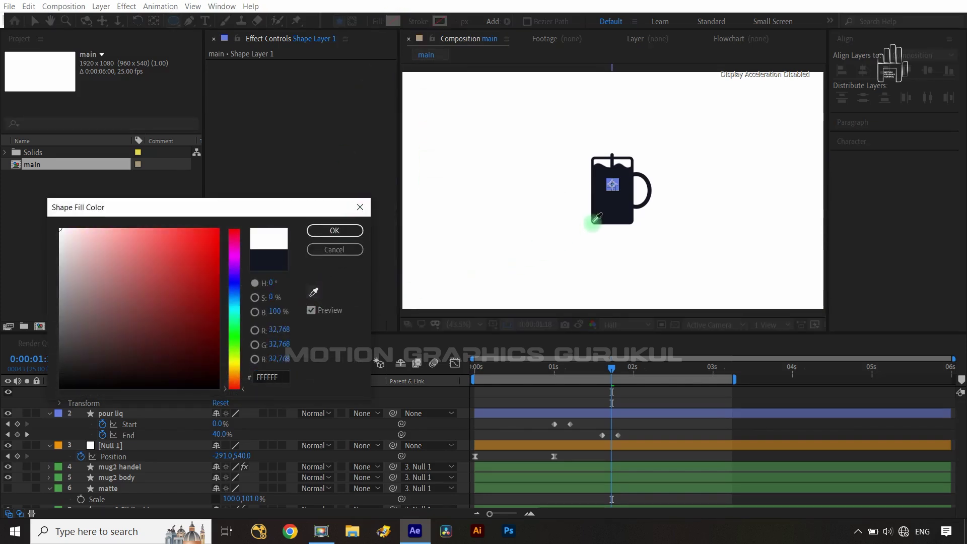
left_click(334, 233)
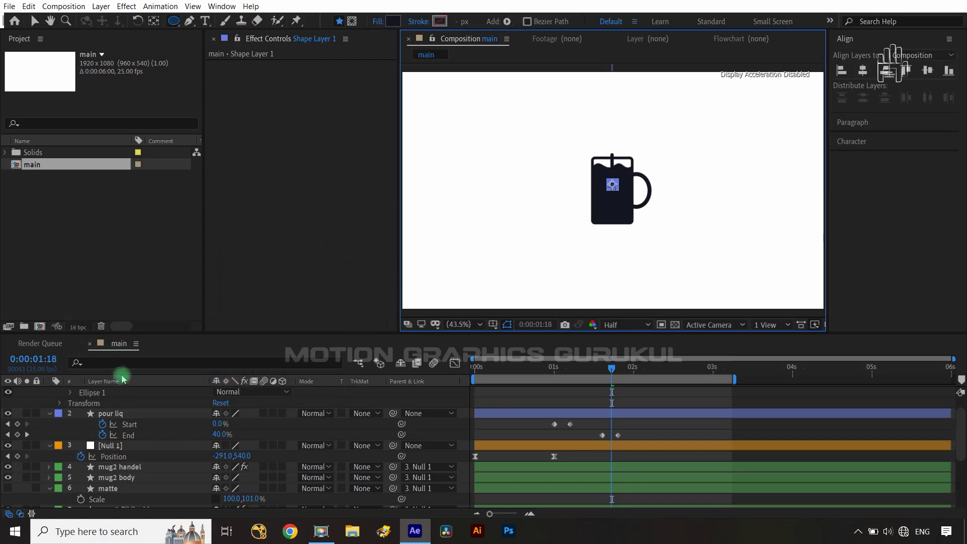
Add Position and Scale keyframes to the small ellipse's layer at 0:00:01:18.
scroll(143, 425, "up", 1)
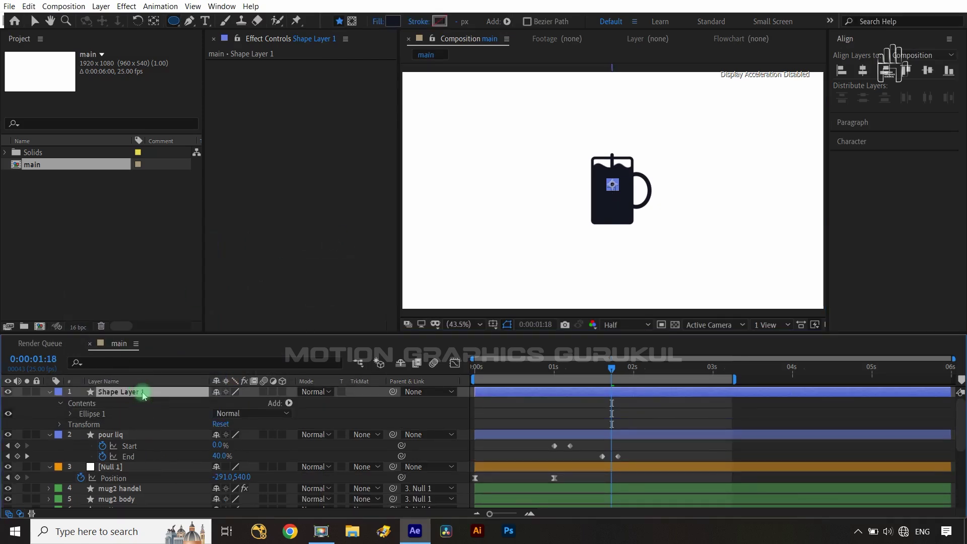
key("p")
left_click(80, 403)
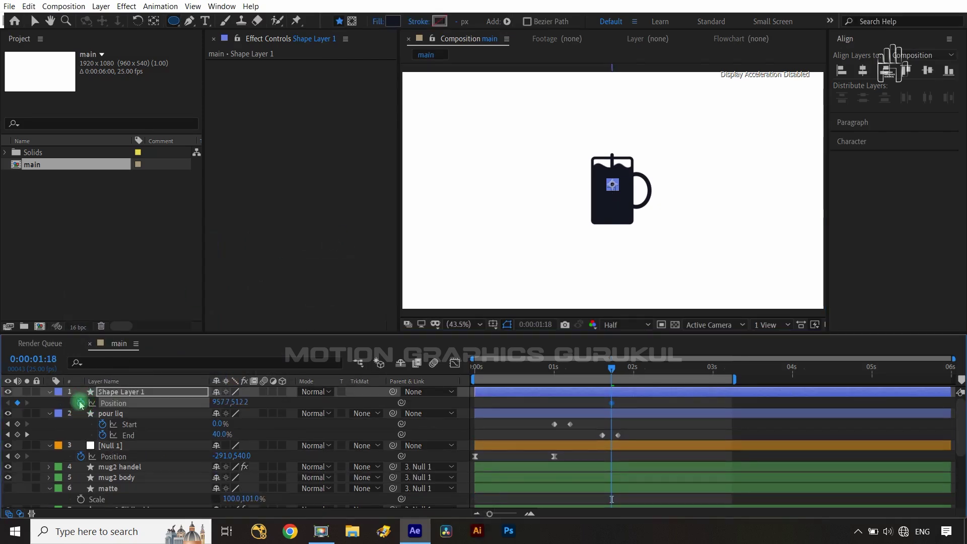
key("shift+s")
left_click(81, 414)
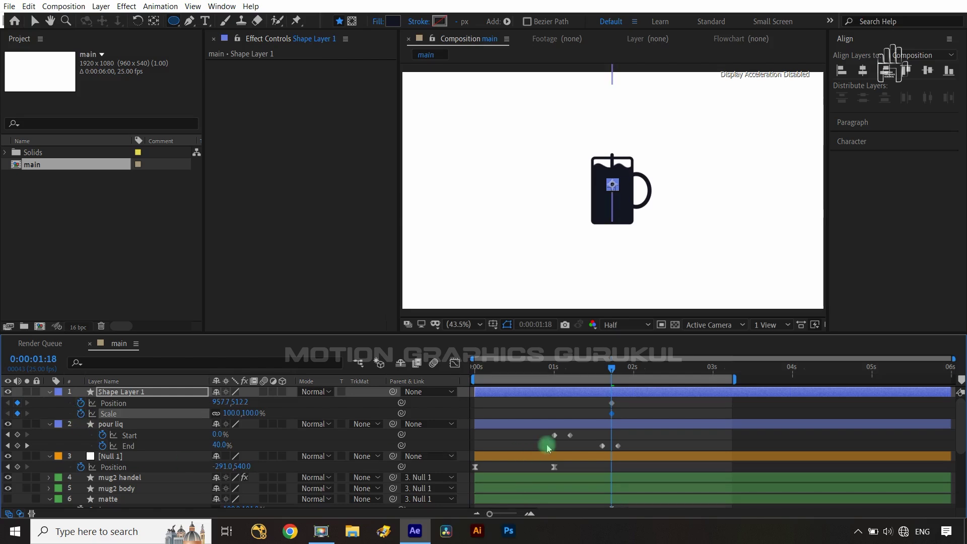
At 0:00:01:23, raise the small ellipse above the mug by setting its Y position to 260.2.
key("ctrl+Right")
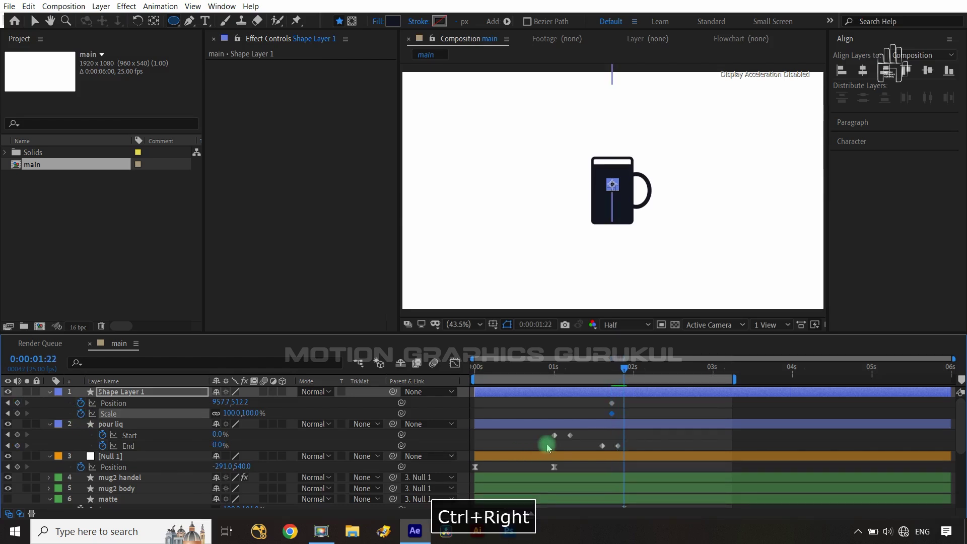
key("ctrl+Right")
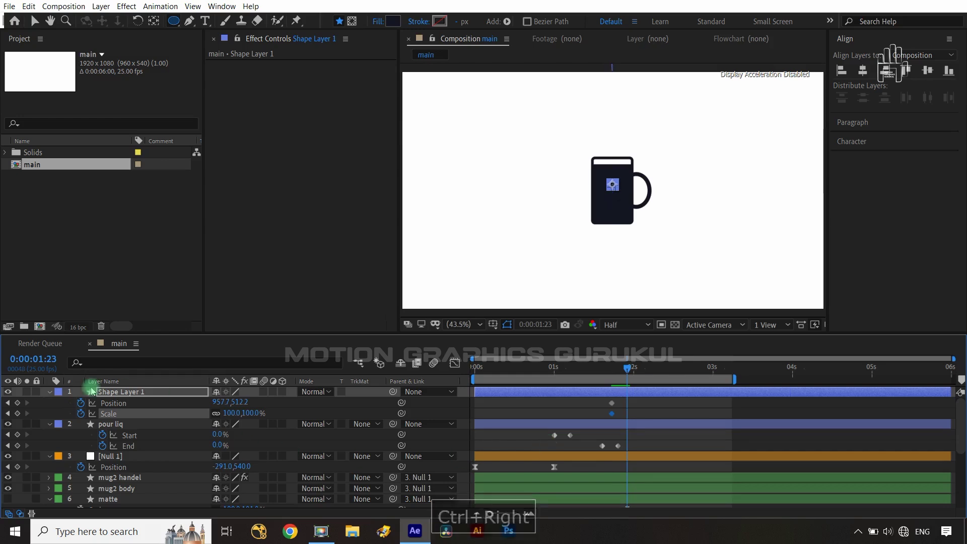
left_click(218, 392)
left_click_drag(238, 402, 65, 414)
Unlink the small ellipse's Scale dimensions and stretch it to 88% wide by 115% high at 0:00:01:23.
left_click(239, 414)
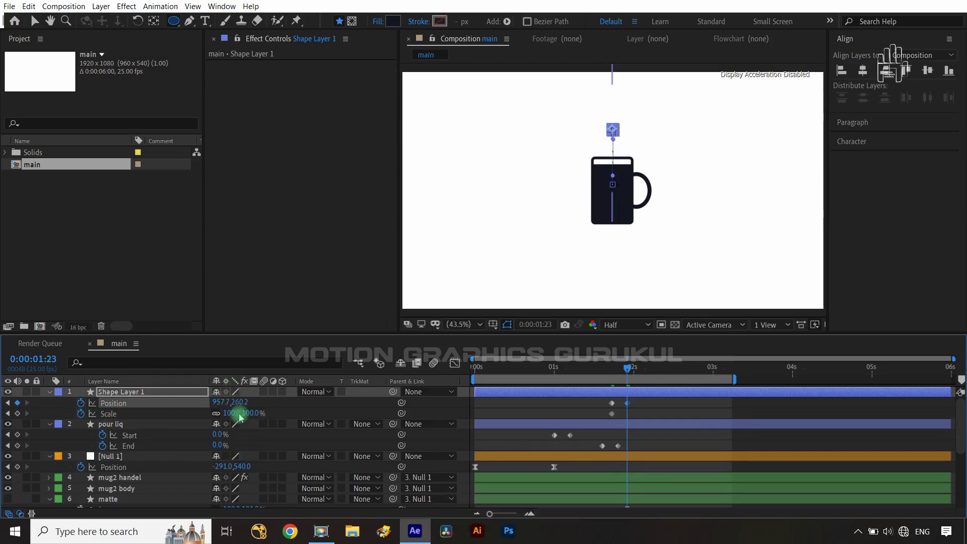
left_click(217, 413)
left_click(248, 416)
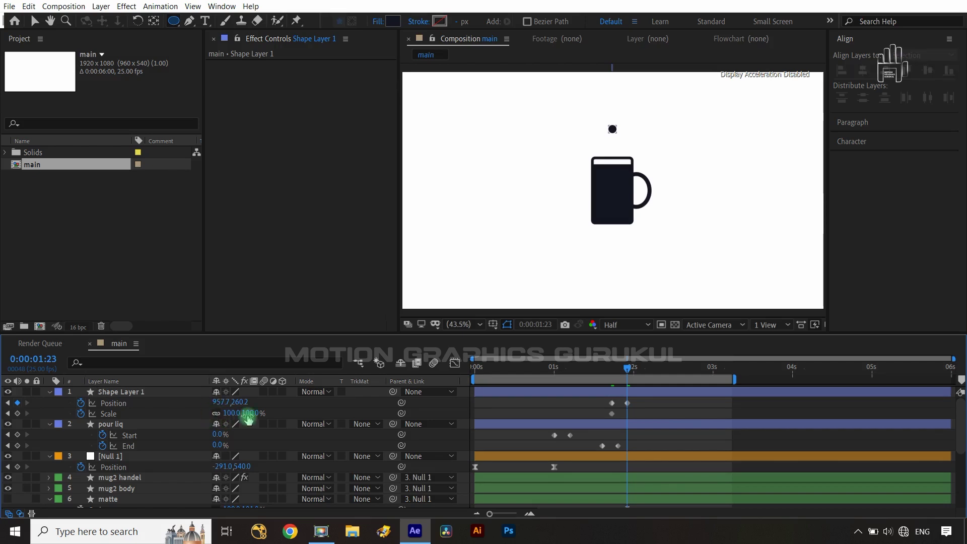
left_click_drag(250, 416, 257, 414)
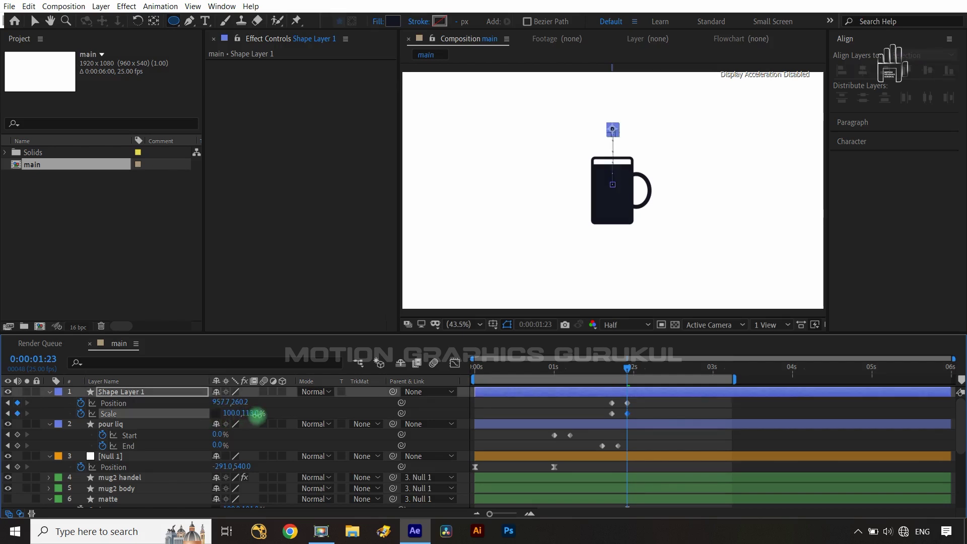
left_click(226, 413)
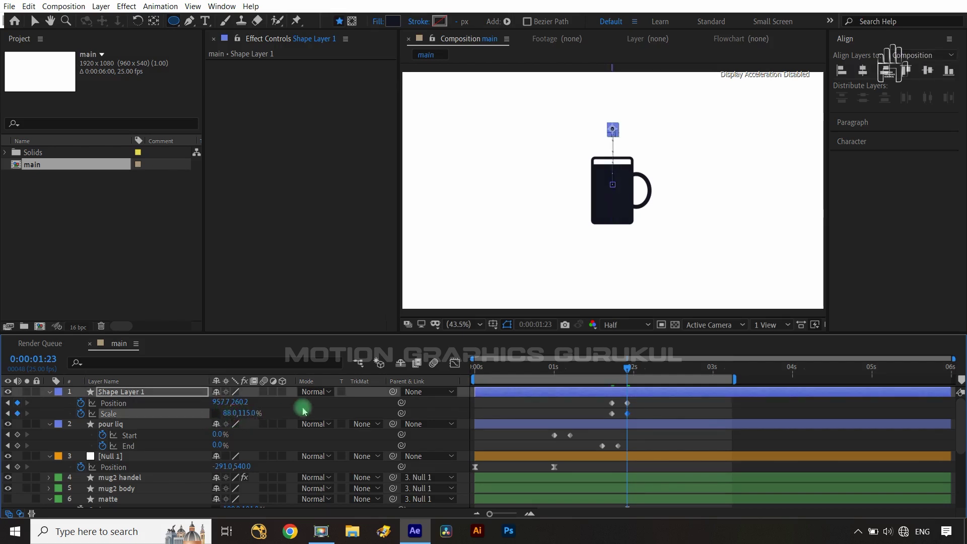
left_click(304, 412)
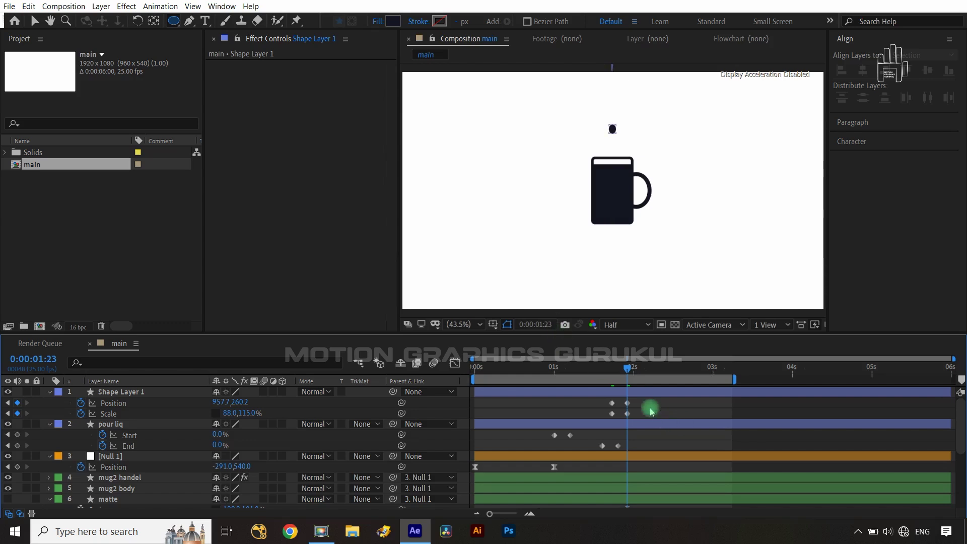
Paste copies of the small ellipse's first Position and Scale keyframes at 0:00:02:03 and apply Easy Ease to all its keyframes.
key("ctrl+Right")
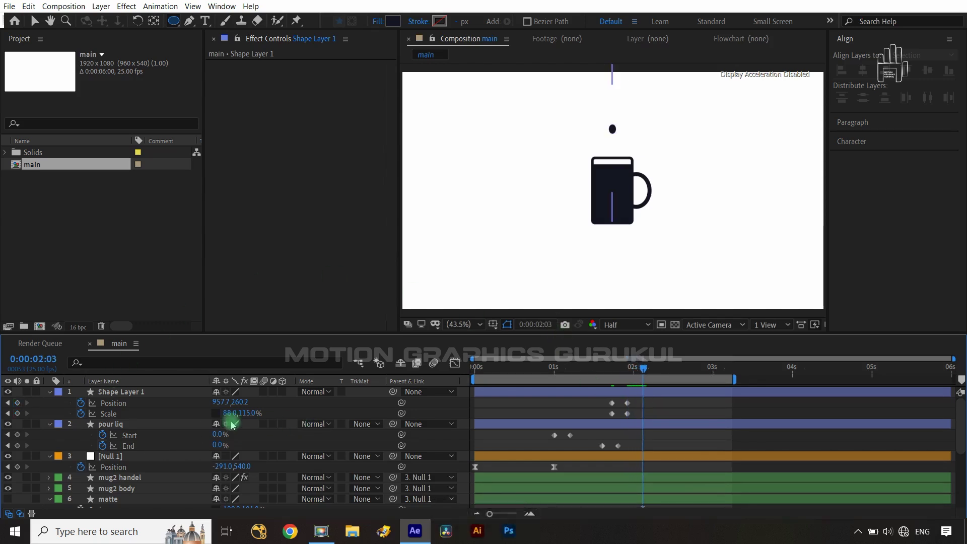
left_click(613, 413)
key("ctrl+v")
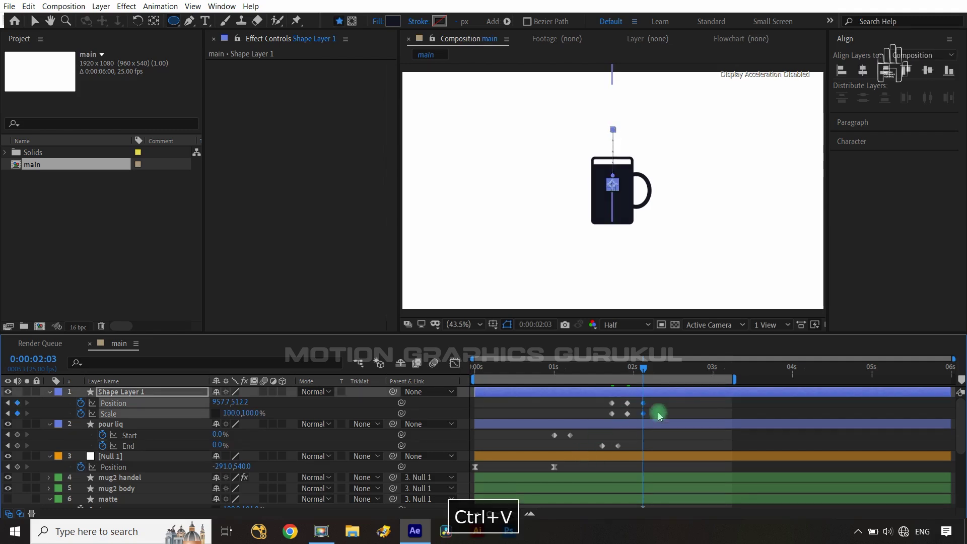
left_click_drag(658, 395, 598, 425)
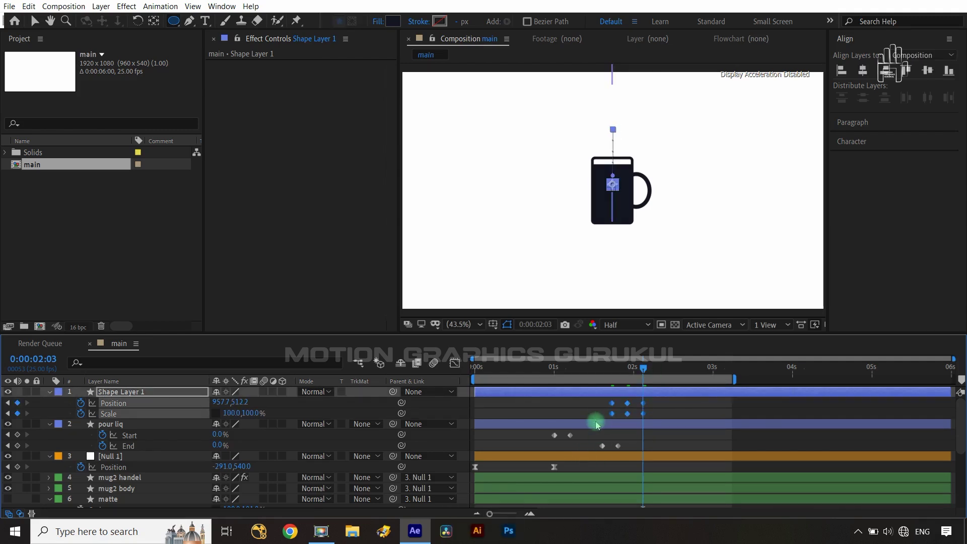
key("F9")
Reshape the ellipse's speed graph by lengthening both influence handles at the middle keyframes, so it slows at its highest point.
left_click(455, 363)
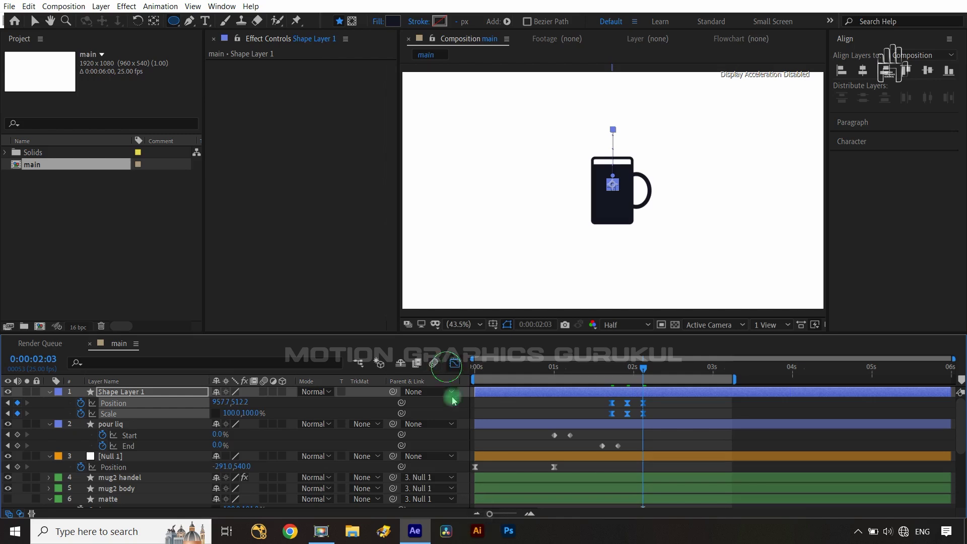
scroll(625, 448, "up", 3)
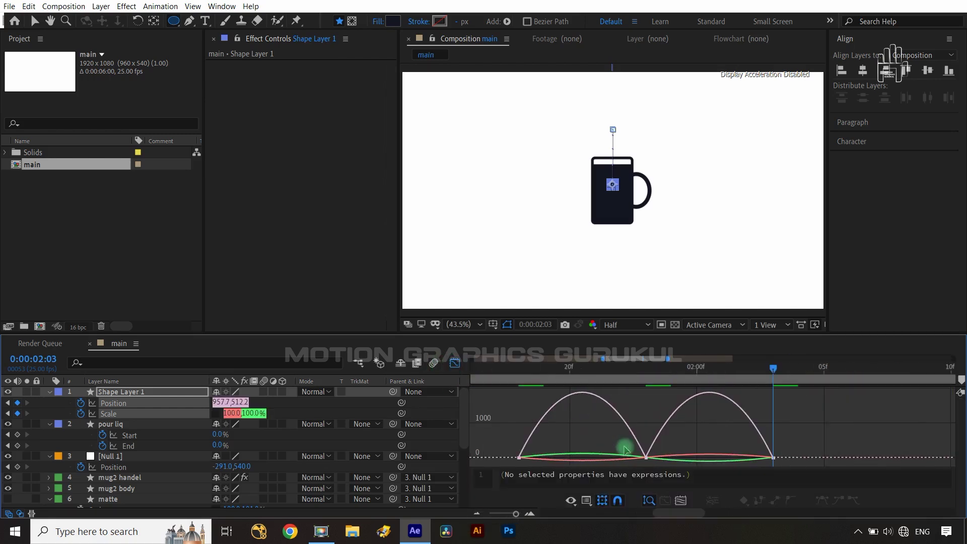
left_click(670, 457)
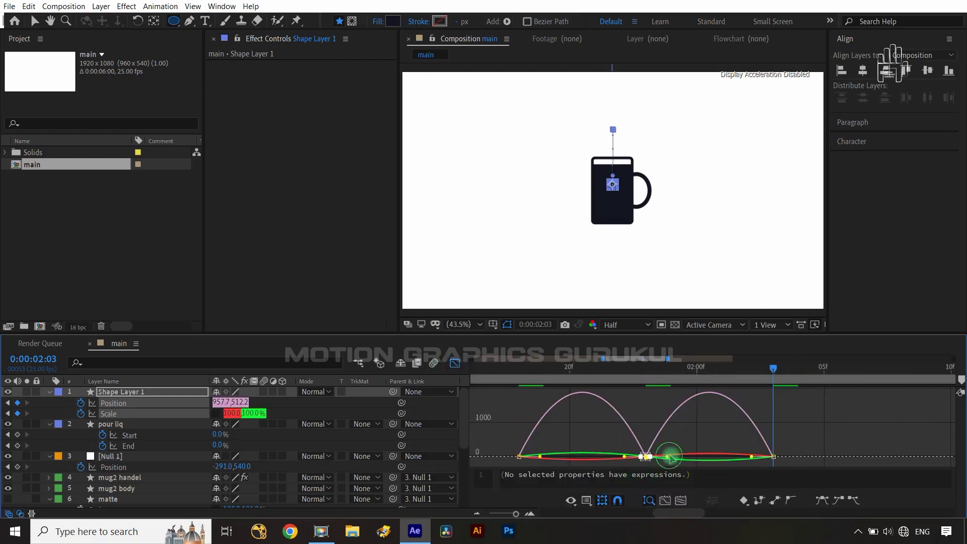
left_click_drag(670, 457, 704, 463)
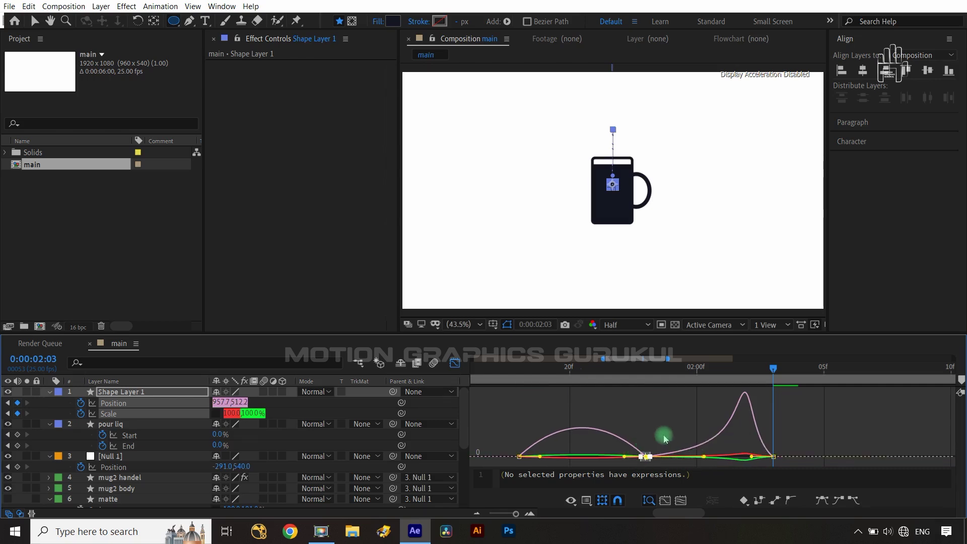
left_click(620, 458)
left_click_drag(624, 458, 592, 460)
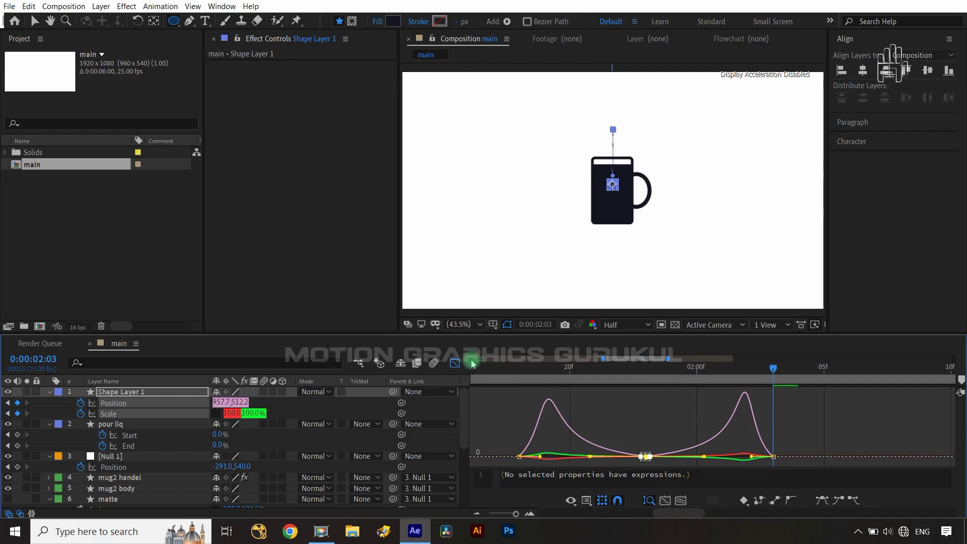
left_click(455, 363)
Move the small ellipse's last Position and Scale keyframes to about 0:00:02:06 and play the animation to check its timing.
left_click_drag(486, 517, 497, 515)
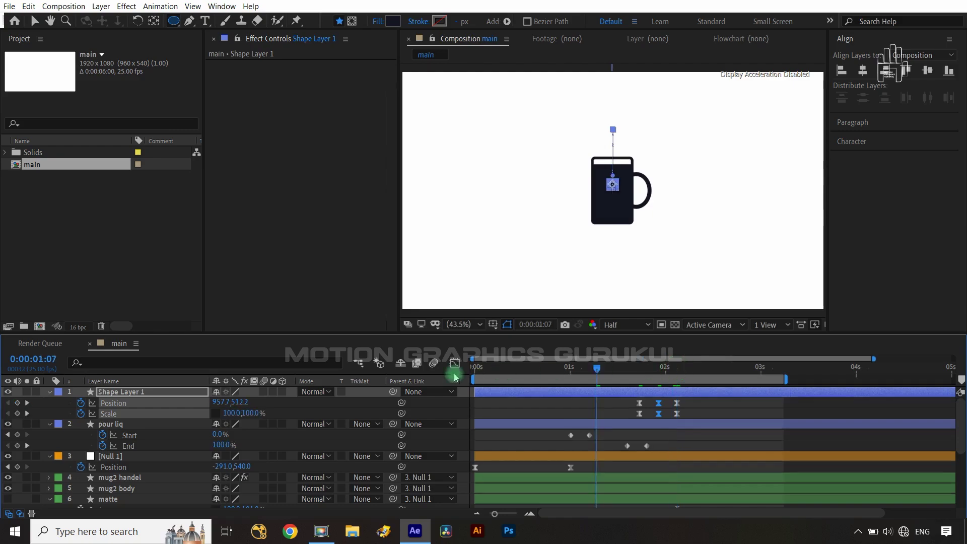
left_click(428, 414)
key("space")
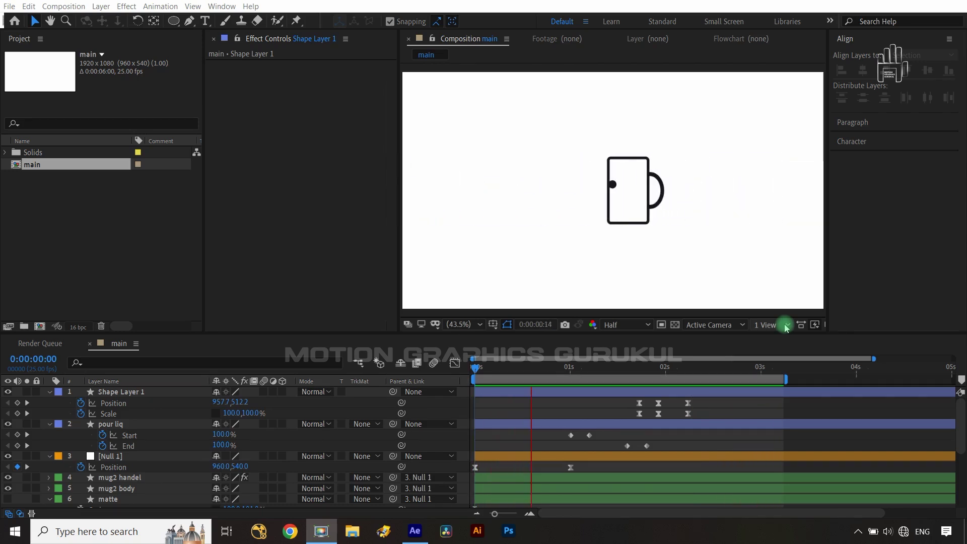
key("space")
key("space")
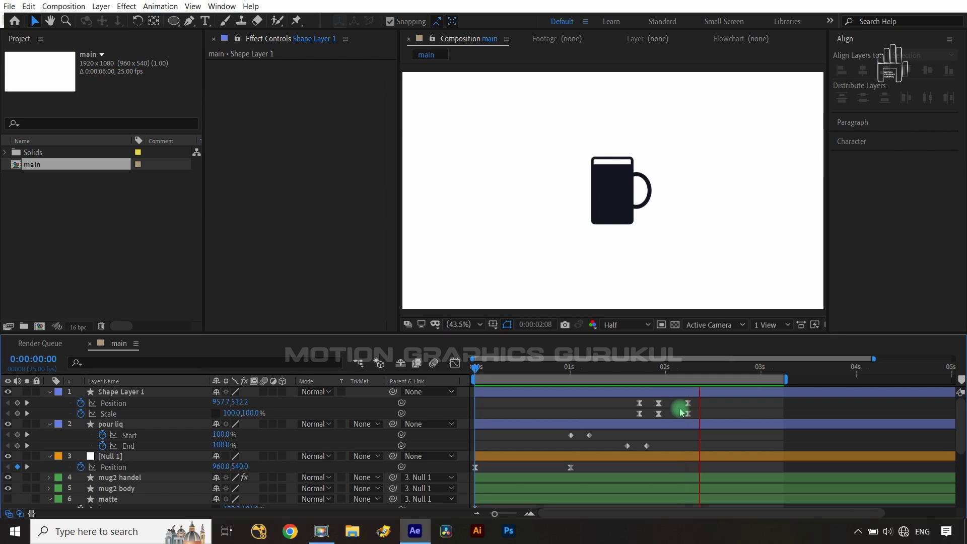
key("space")
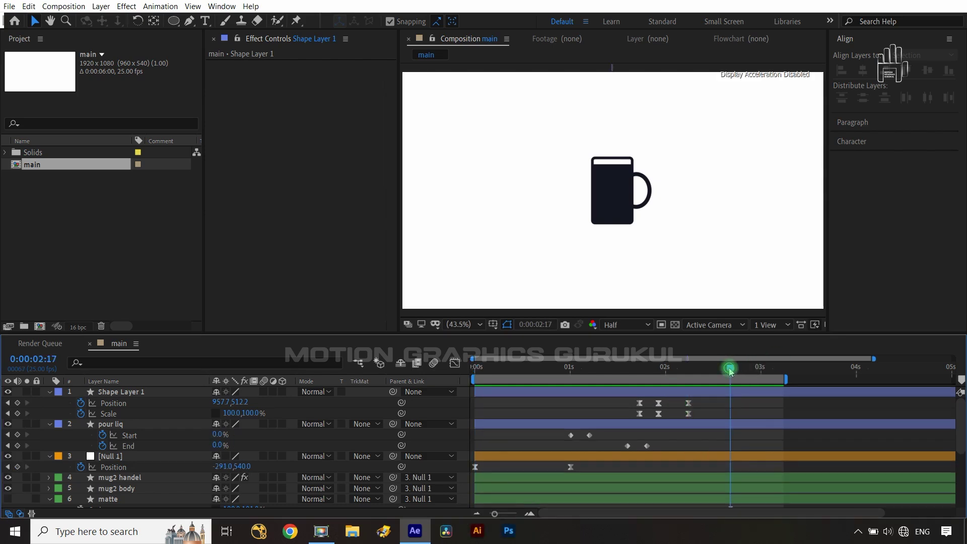
Trim the start of the small ellipse's layer to 0:00:01:19.
left_click_drag(731, 371, 638, 384)
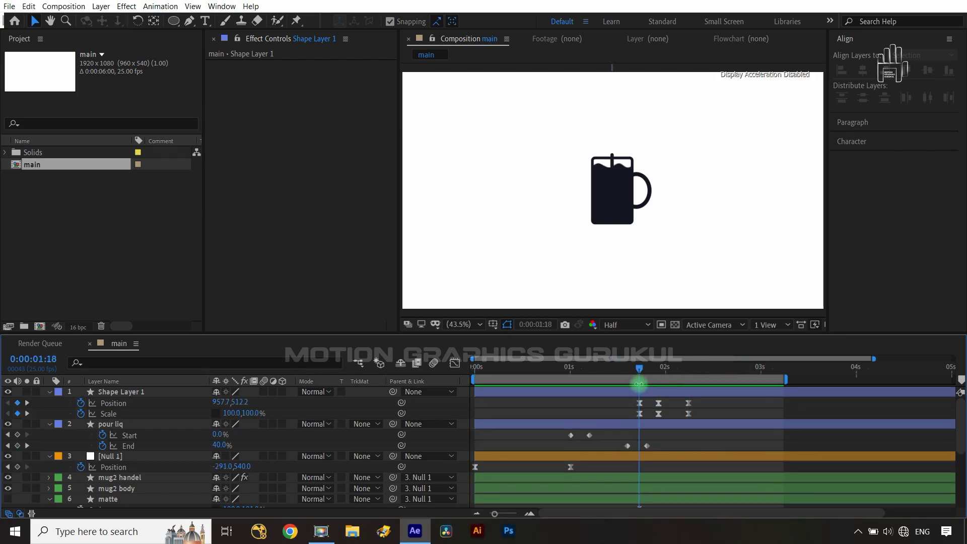
key("ctrl+Right")
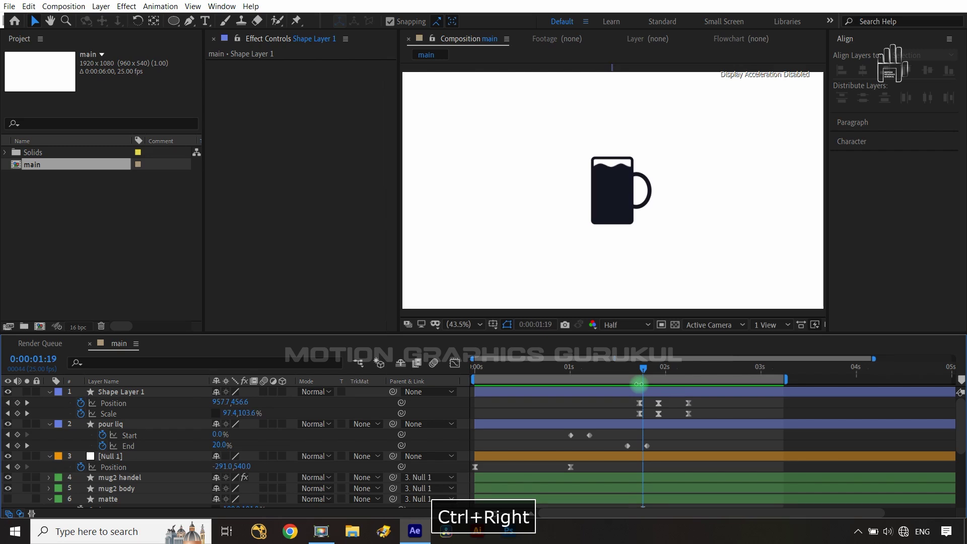
left_click(130, 392)
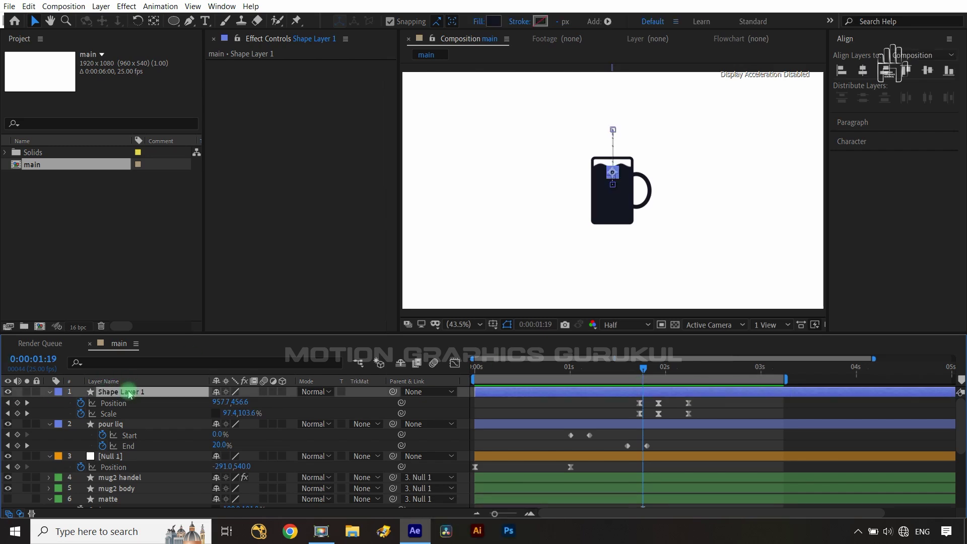
key("alt+bracketleft")
Rename the small ellipse's layer as drop.
key("Return")
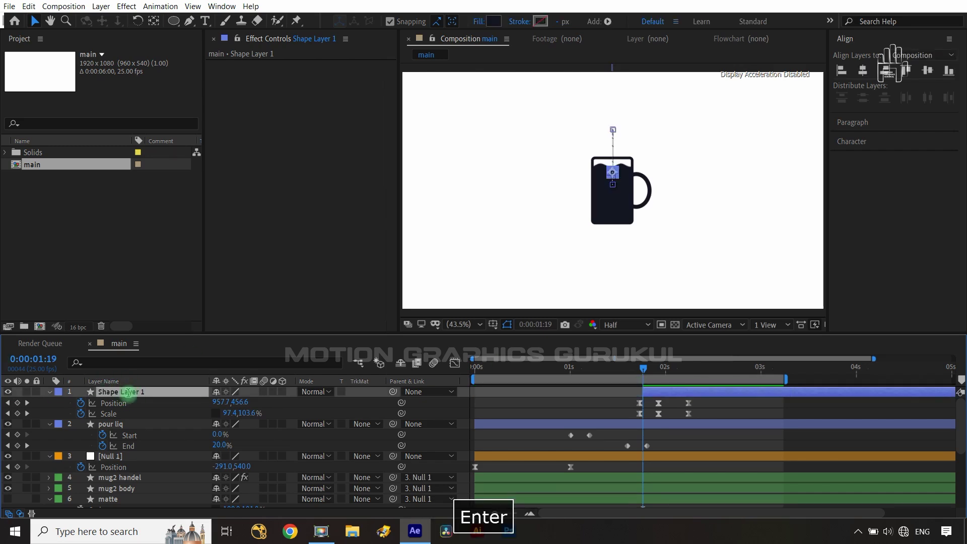
type("f")
key("BackSpace")
type("drop")
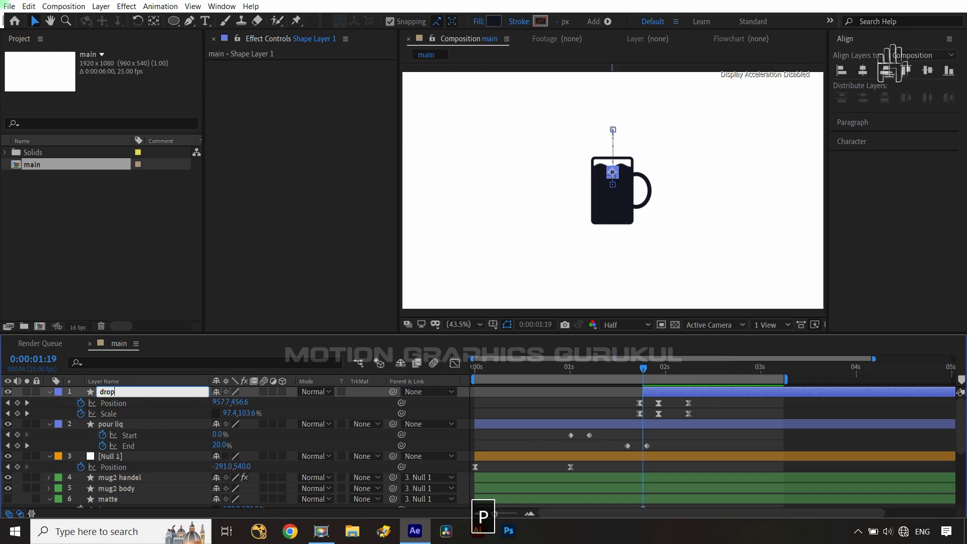
left_click(331, 400)
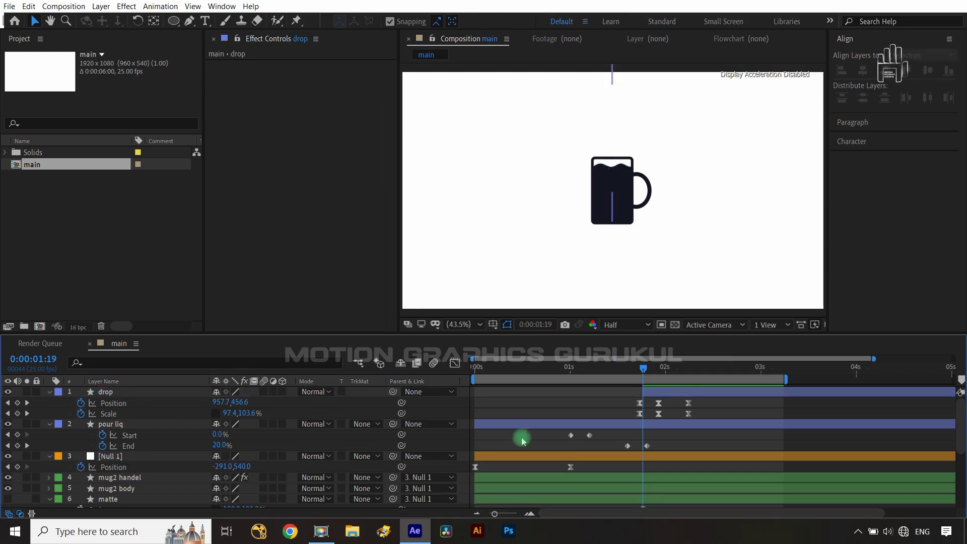
At 0:00:02:04, where the drop re-enters the mug, paste copies of mug 2 fill liquid's last Wave Height and Amount keyframes.
left_click_drag(645, 371, 658, 371)
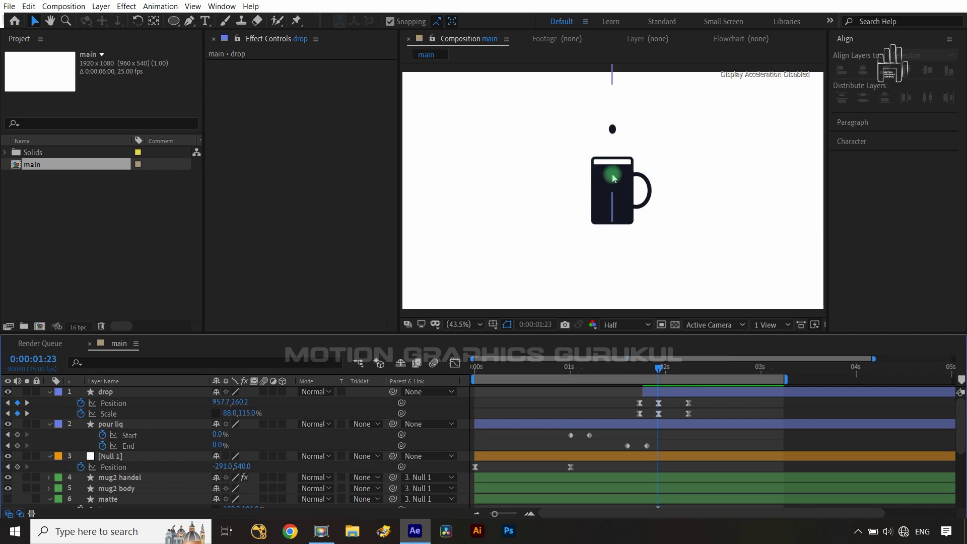
left_click_drag(659, 369, 681, 377)
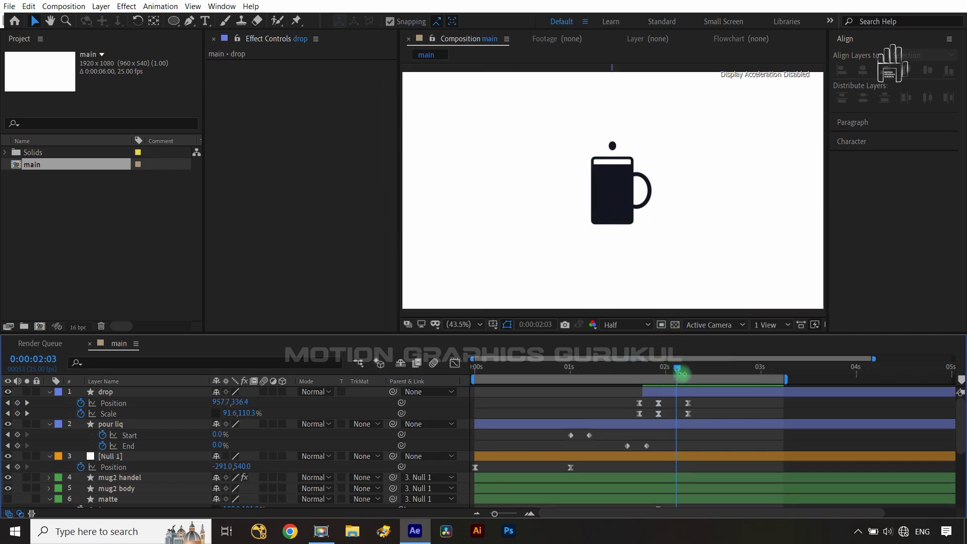
key("ctrl+Right")
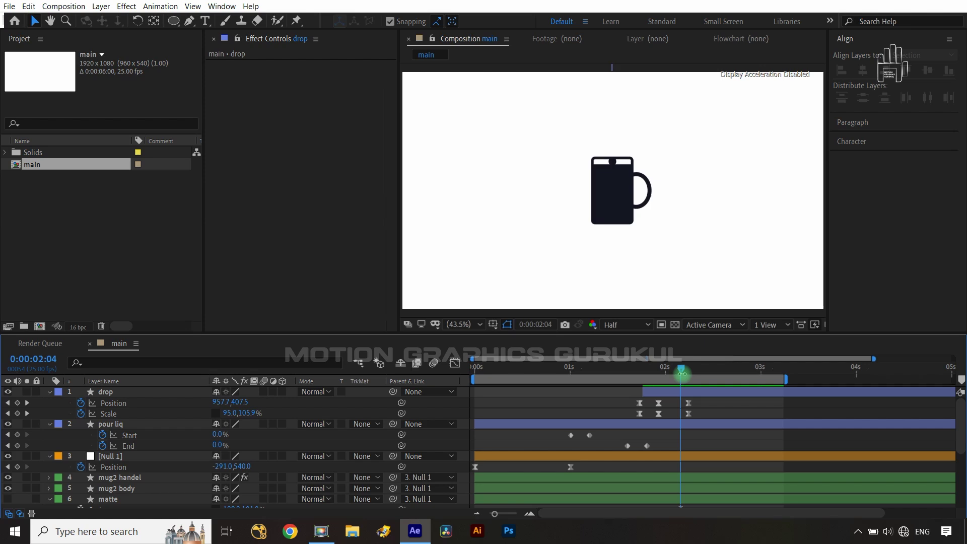
scroll(214, 479, "down", 5)
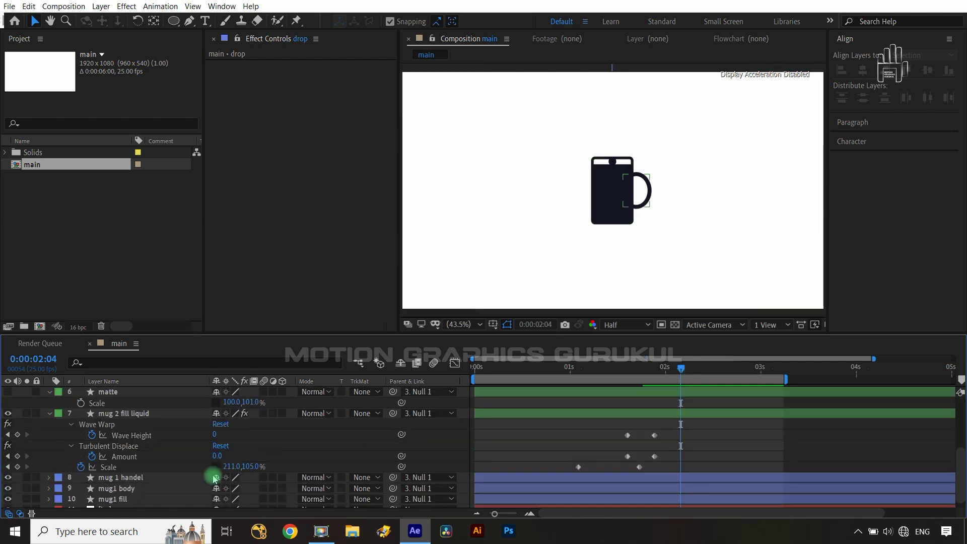
left_click(214, 478)
left_click(680, 432)
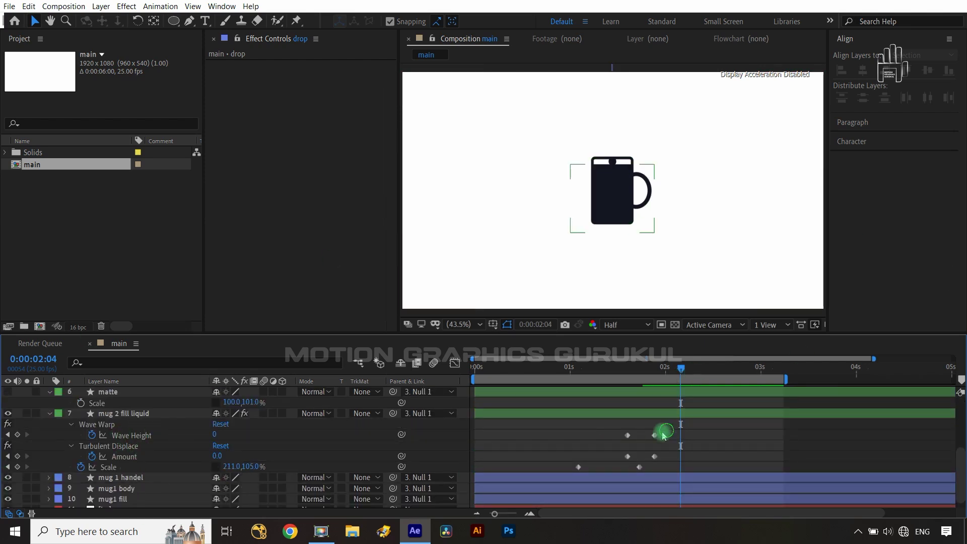
left_click(655, 435)
left_click(655, 456, "shift")
key("ctrl+c")
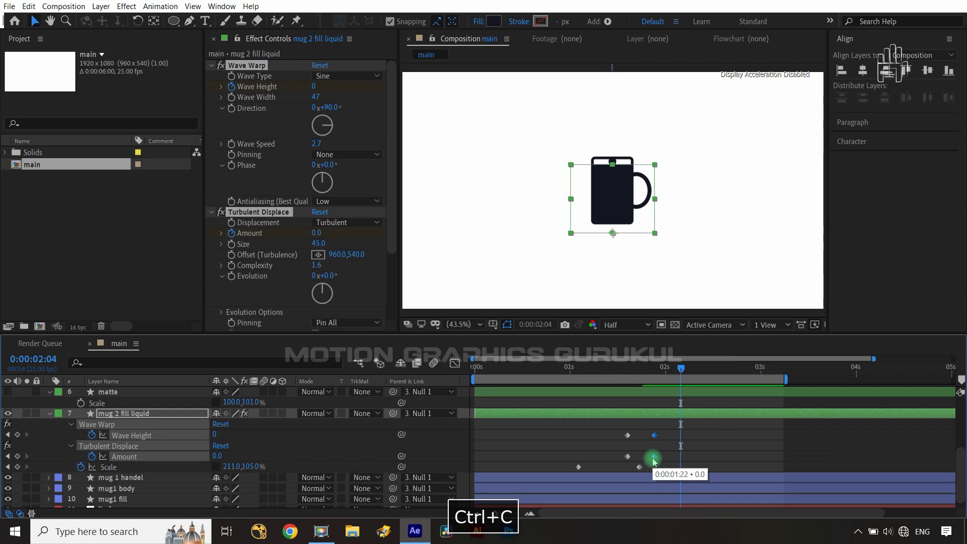
key("ctrl+Right")
key("ctrl+Right")
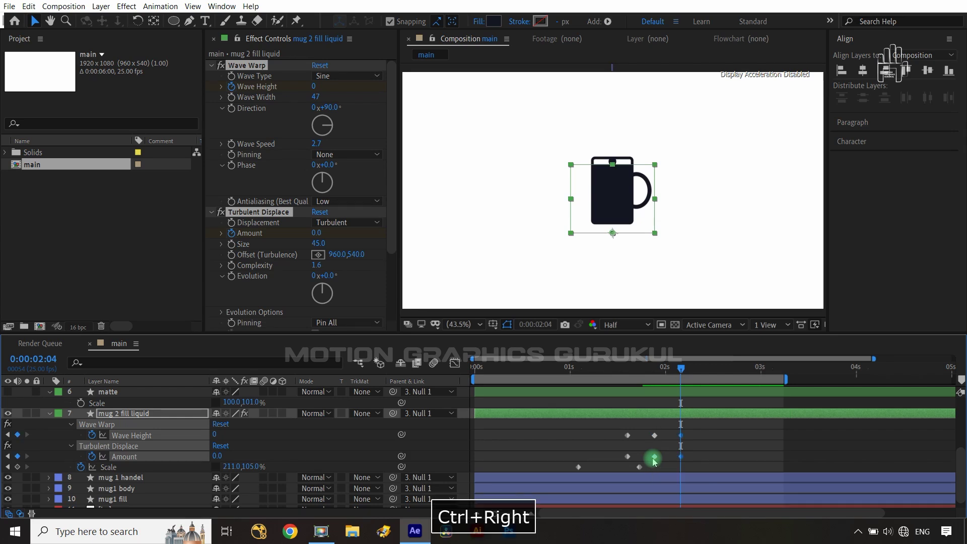
Step forward to 0:00:02:08 and back to 0:00:02:04 to check the drop falling into the liquid.
key("ctrl+Right")
key("ctrl+Right")
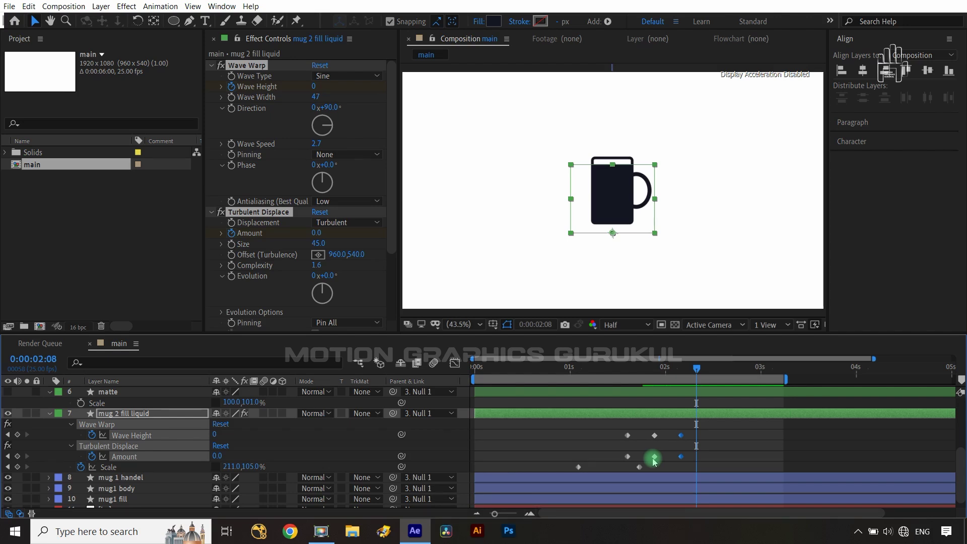
key("ctrl+Left")
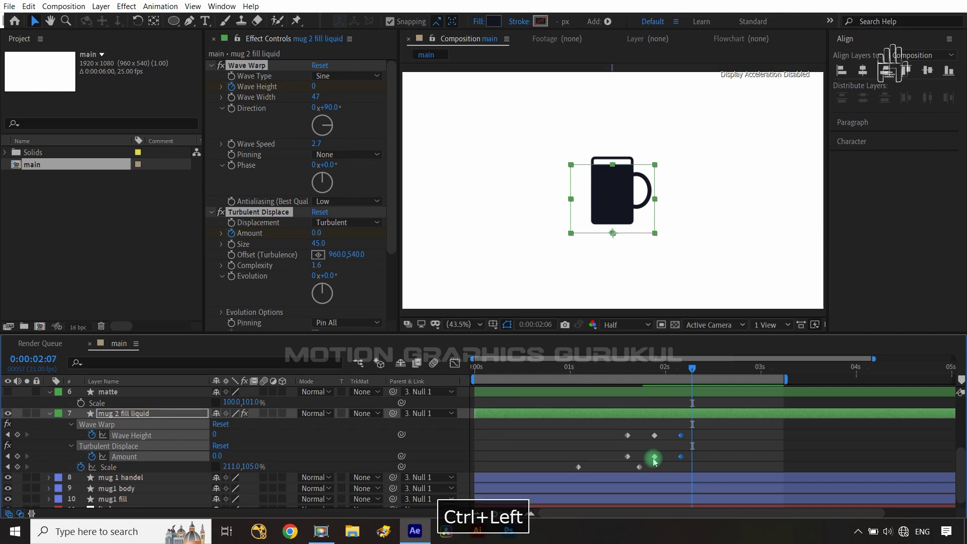
key("ctrl+Left")
key("ctrl+Left")
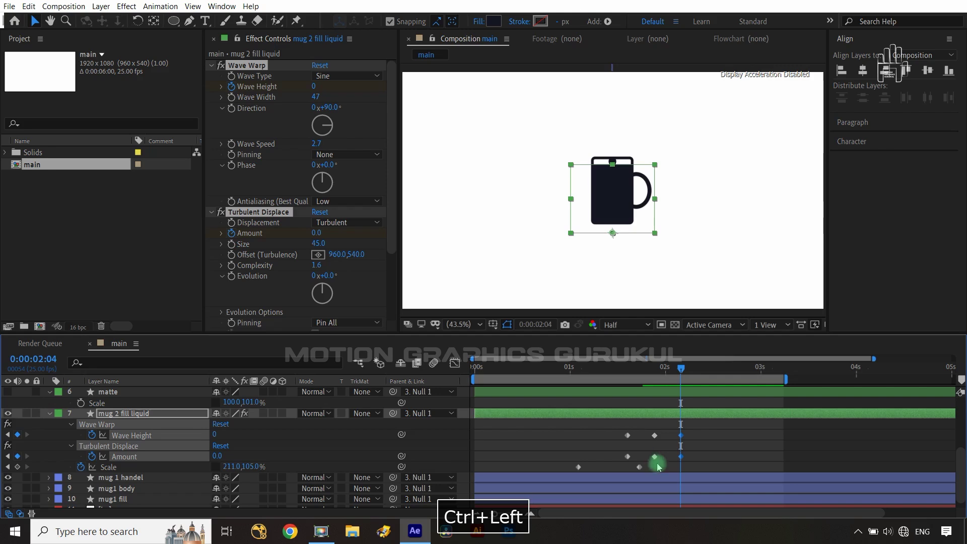
Move mug 2 fill liquid's last Wave Height and Amount keyframes slightly earlier, and paste copies of the first pair (17 and -29) at 0:00:02:04.
scroll(657, 466, "up", 3)
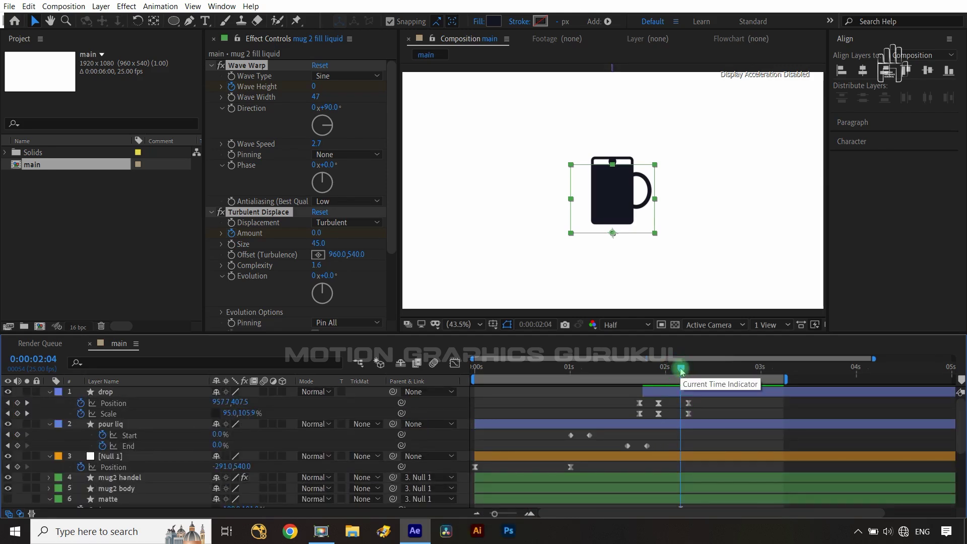
scroll(681, 379, "down", 3)
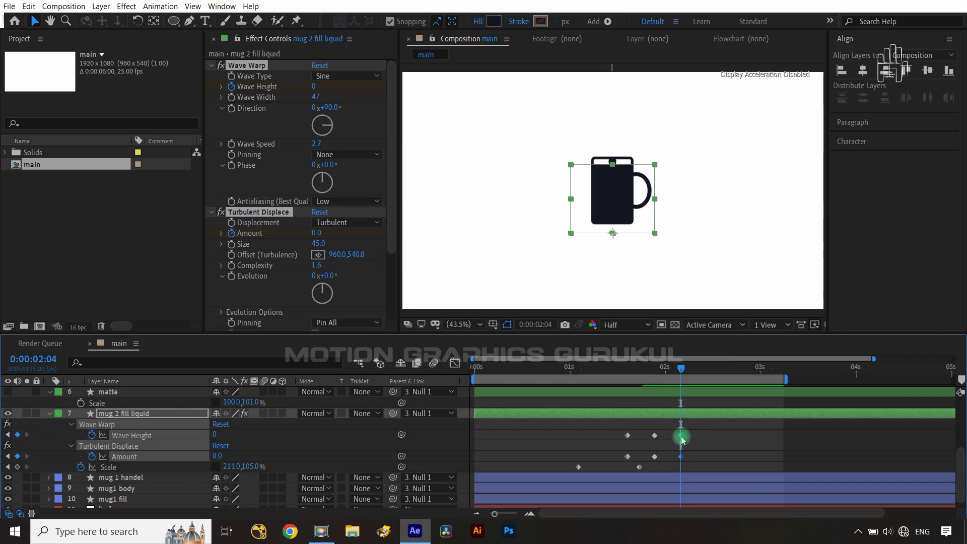
left_click_drag(681, 440, 670, 441)
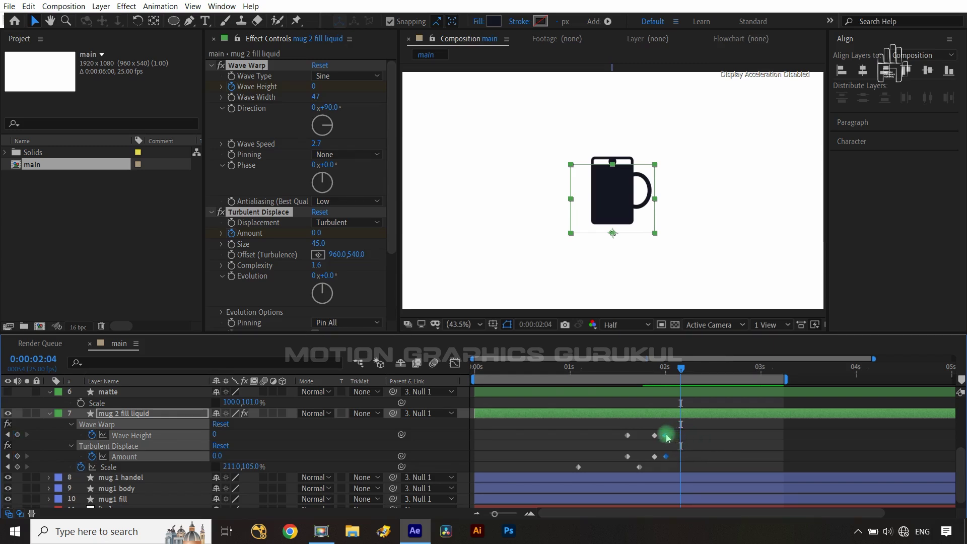
mouse_move(671, 437)
left_click_drag(673, 437, 622, 460)
key("ctrl+c")
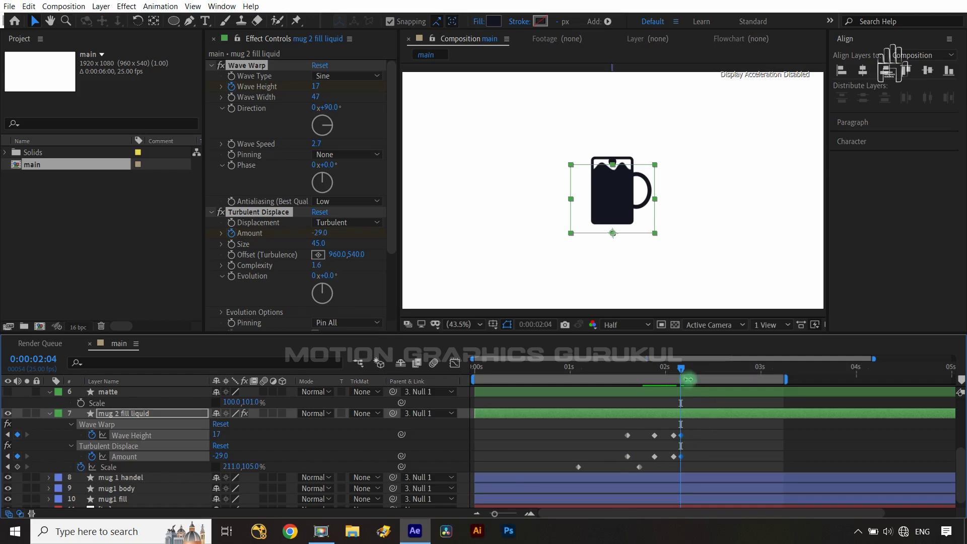
At 0:00:02:09, paste copies of mug 2 fill liquid's zero-value Wave Height and Amount keyframes.
key("ctrl+Right")
key("ctrl+Right")
key("ctrl+Right")
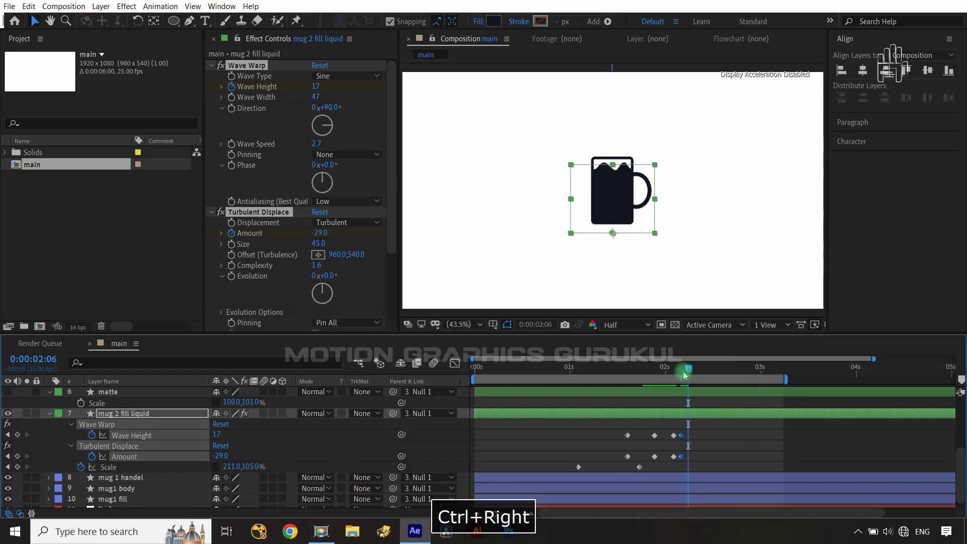
key("ctrl+Right")
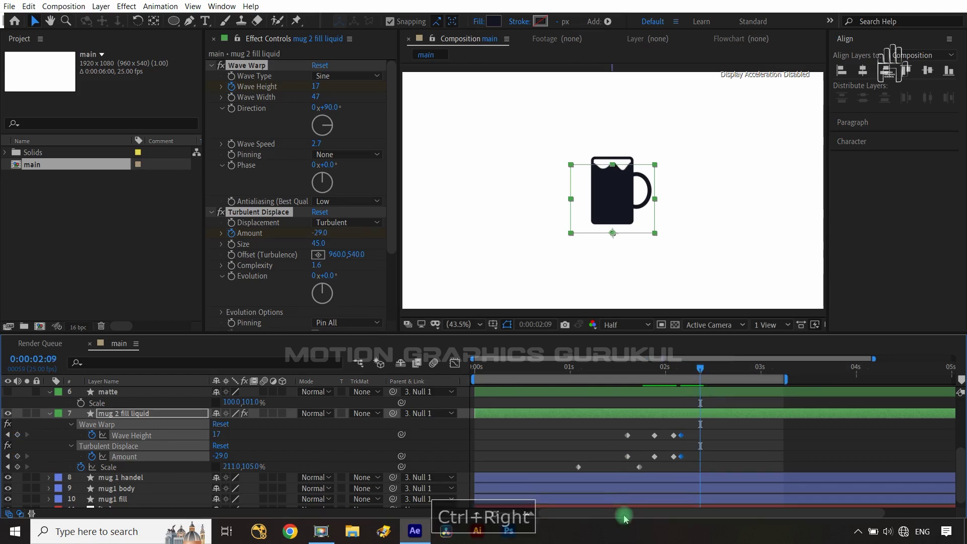
left_click_drag(647, 431, 667, 478)
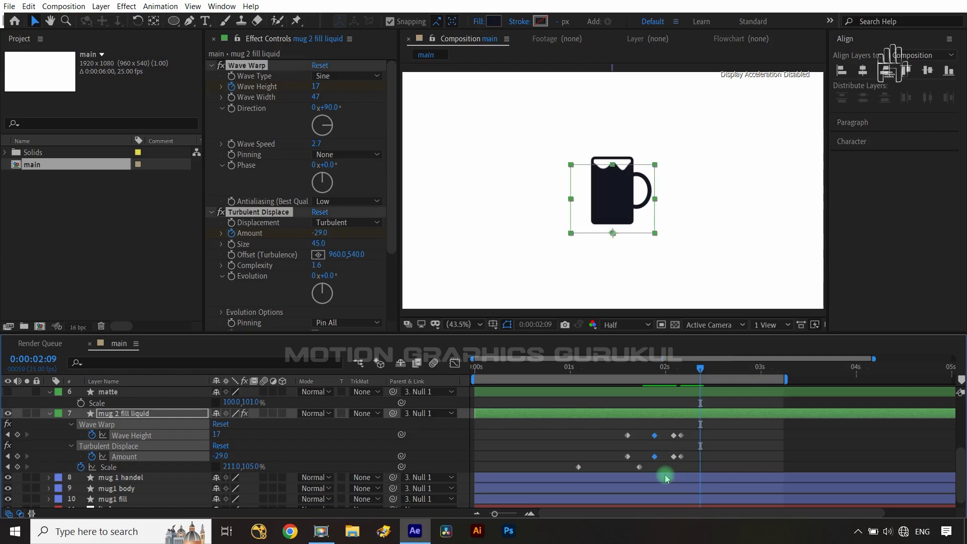
key("ctrl+c")
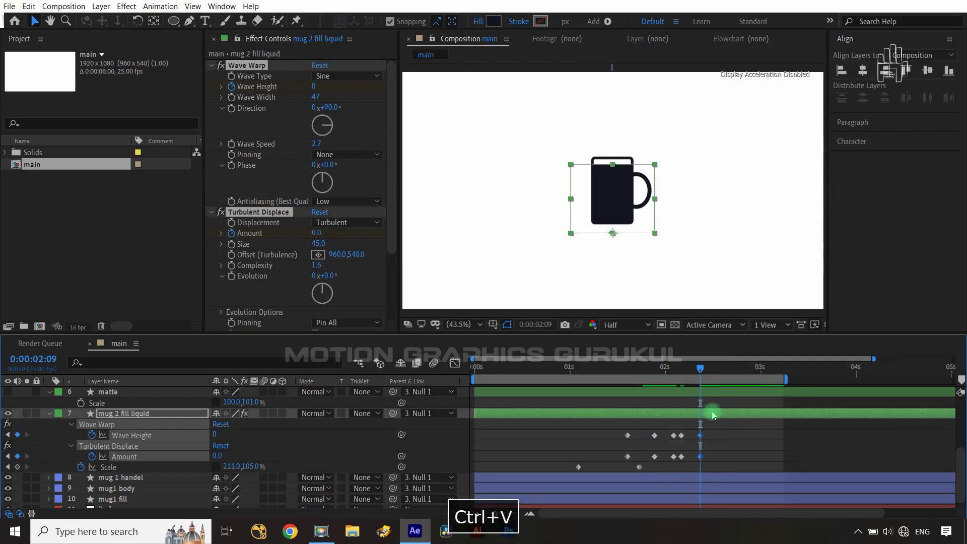
End the work area at 0:00:02:09.
left_click_drag(701, 369, 709, 396)
left_click(448, 439)
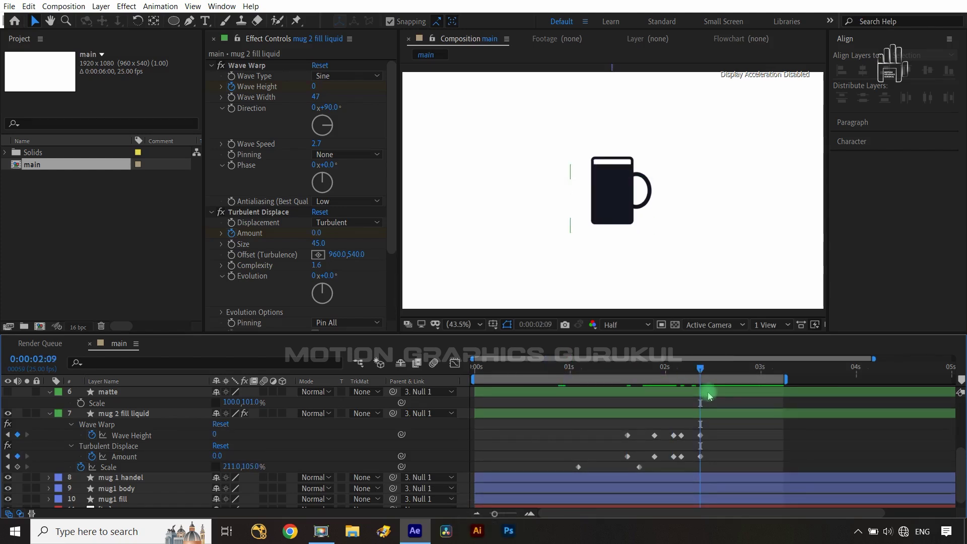
left_click(712, 429)
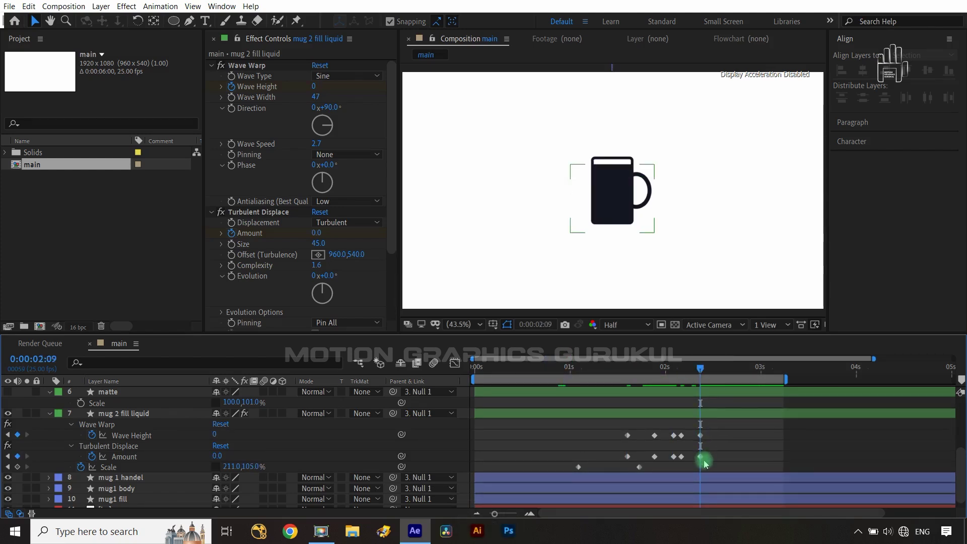
key("n")
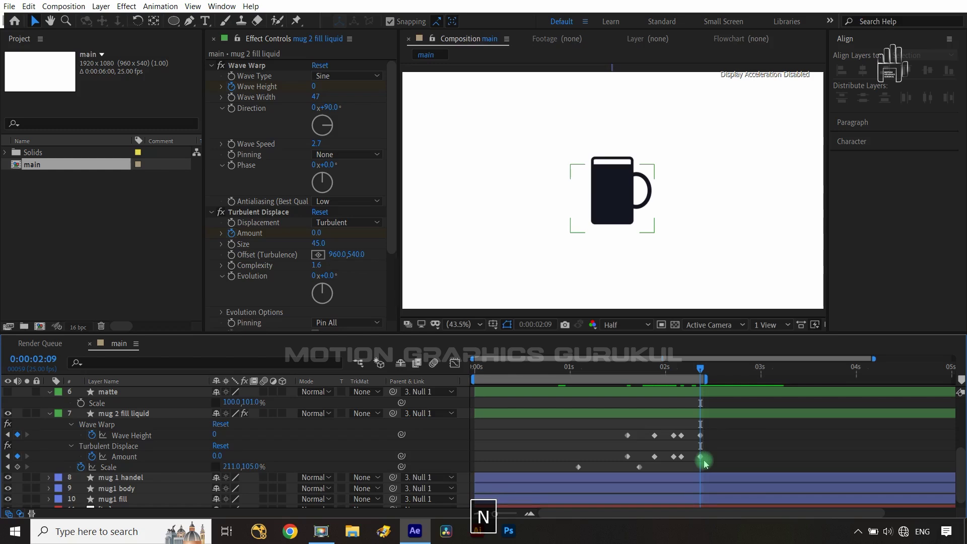
Fit the full timeline in view and preview the animation from 0:00:00:00 to check the drop's splash.
left_click_drag(700, 372, 472, 383)
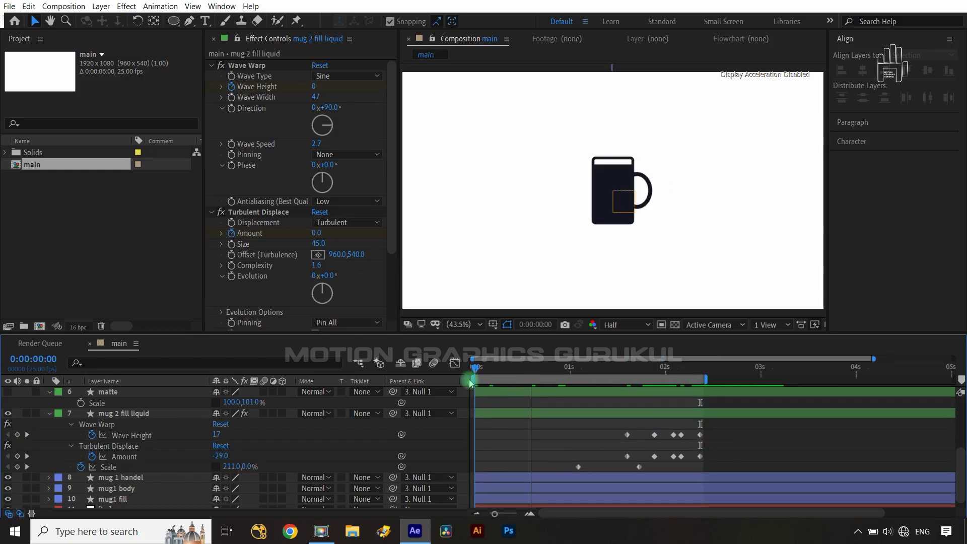
left_click_drag(497, 516, 490, 515)
left_click(430, 454)
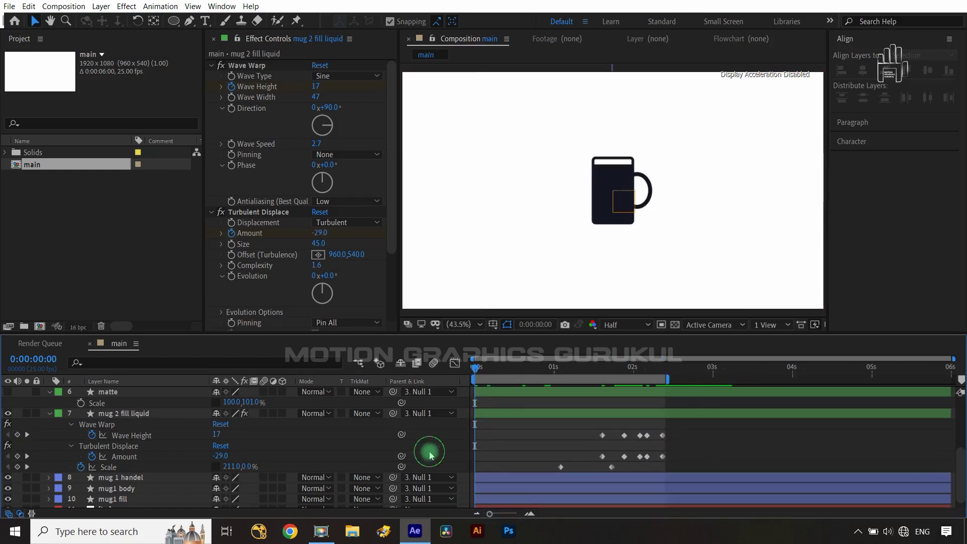
key("space")
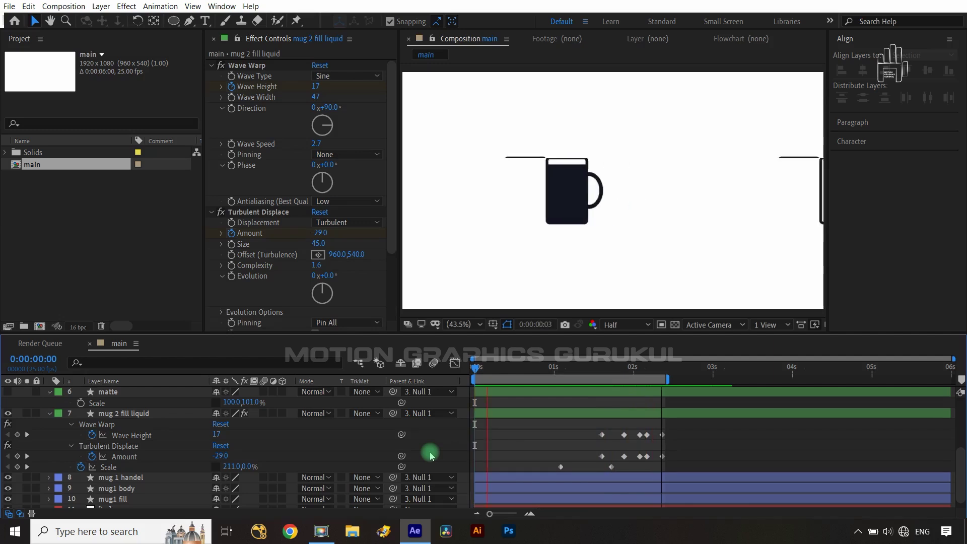
key("space")
Shift mug 2 fill liquid's last three Wave Height and Amount keyframe pairs so they start at 0:00:02:04, and extend the work area end to match.
left_click_drag(549, 370, 656, 389)
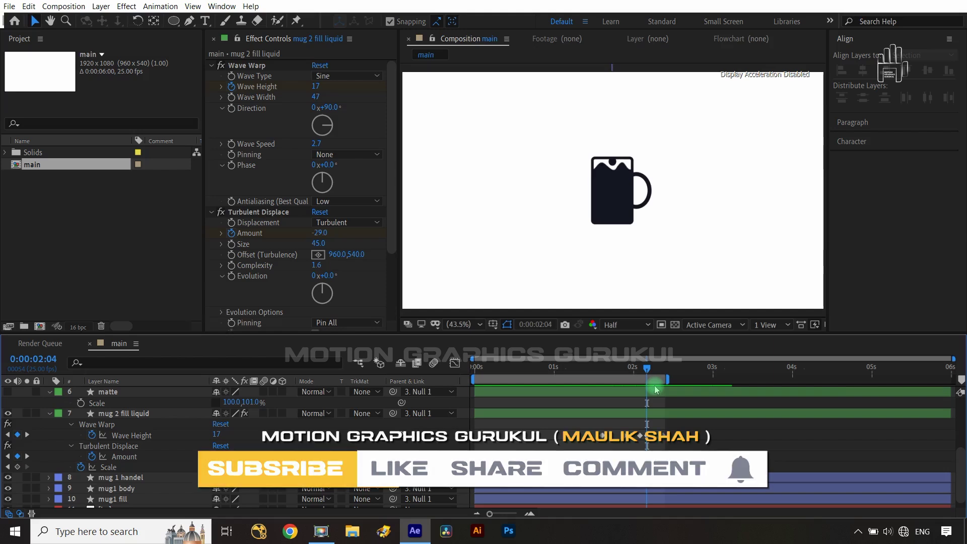
left_click(639, 426)
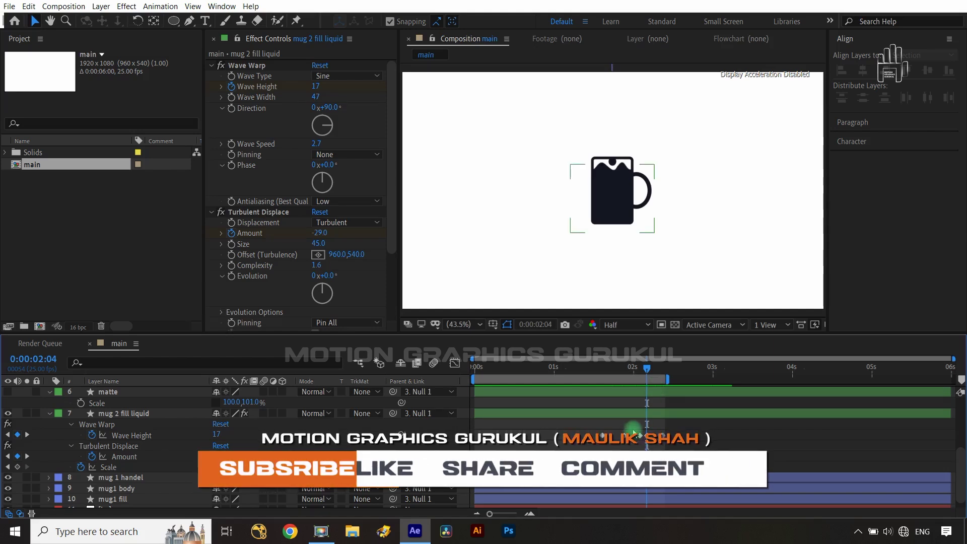
left_click(642, 435)
left_click_drag(645, 437, 647, 438)
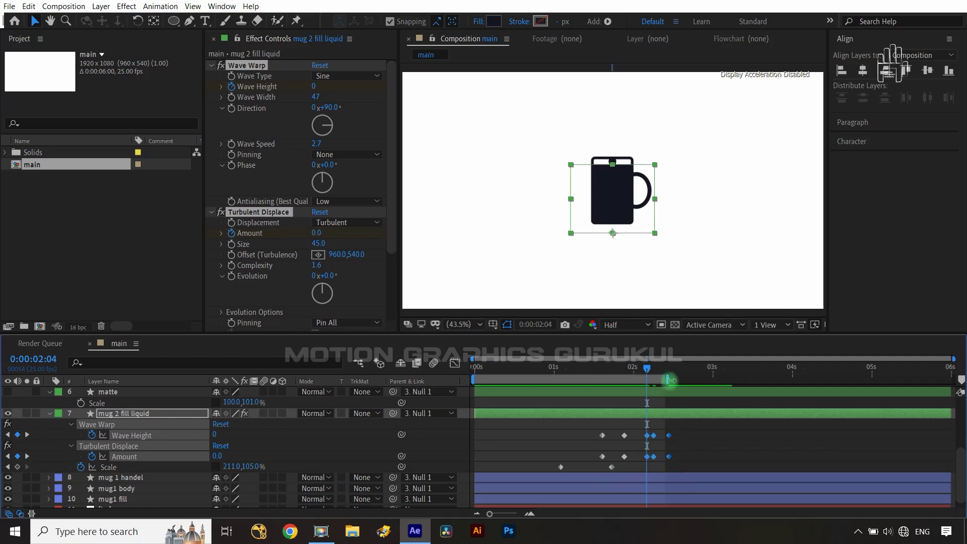
left_click_drag(670, 381, 680, 383)
Play the animation again from the start to check the retimed liquid ripple.
left_click_drag(643, 369, 475, 369)
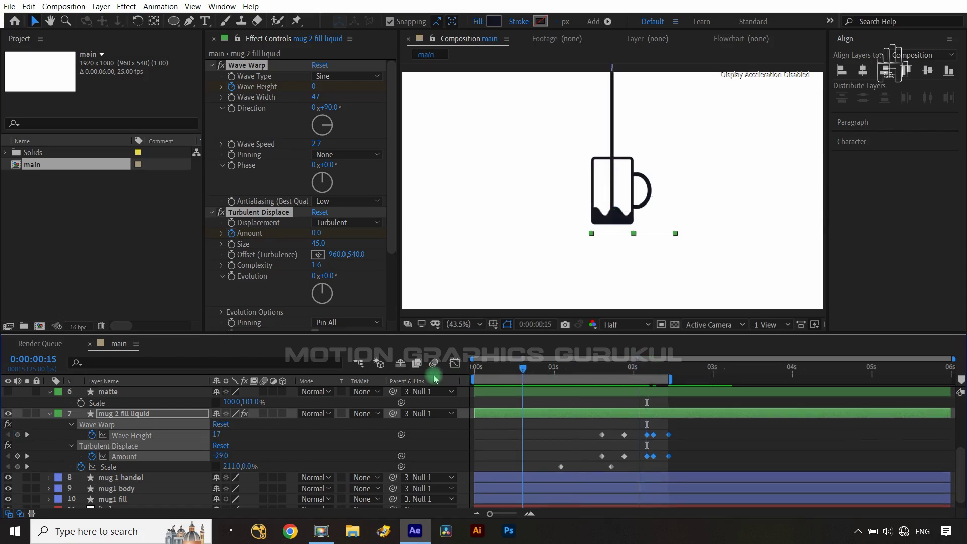
key("space")
left_click(429, 432)
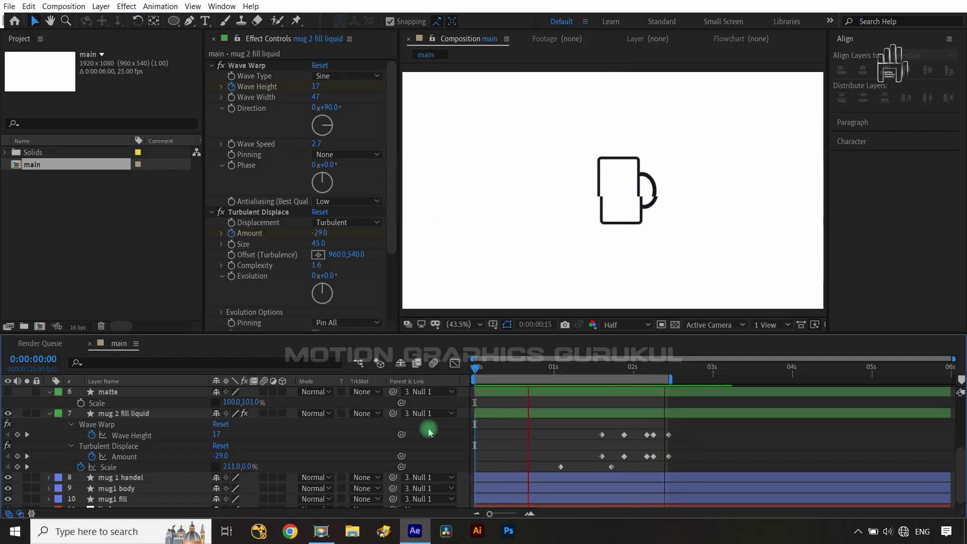
key("space")
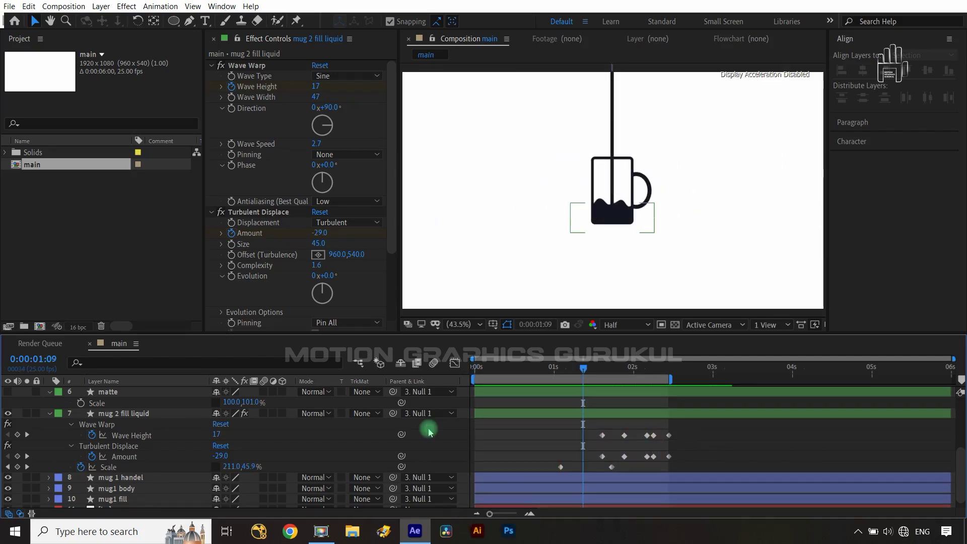
Collapse the expanded properties of all layers in the main composition's timeline.
key("shift+slash")
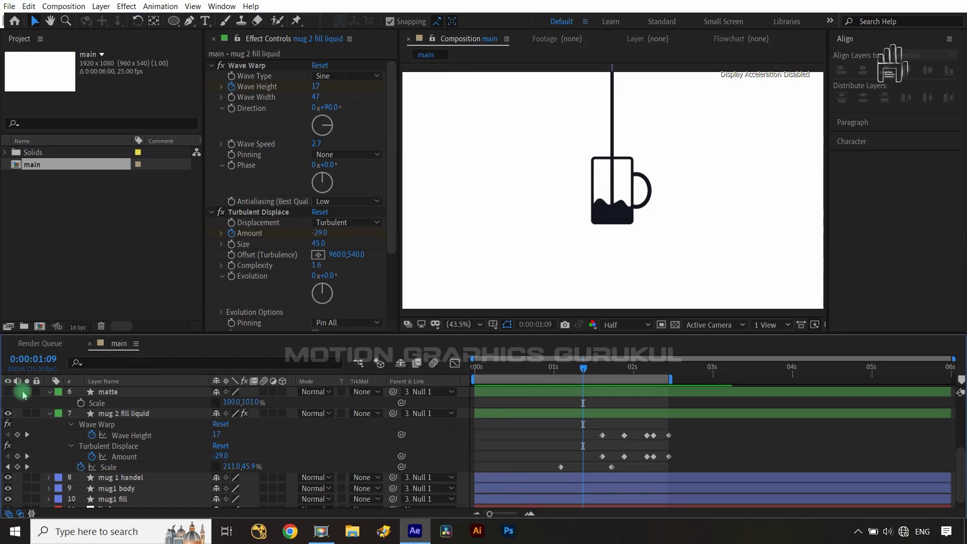
left_click(50, 393)
left_click(50, 406)
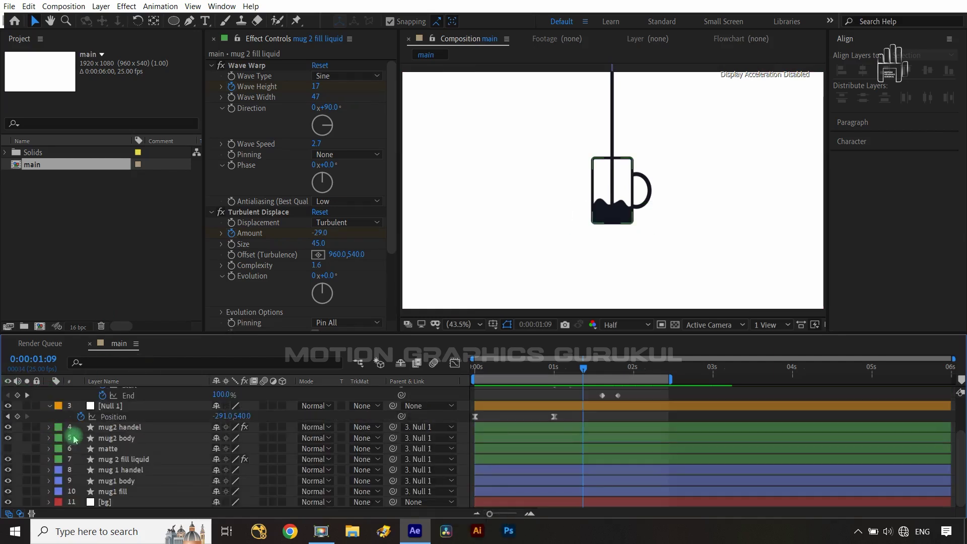
left_click(49, 406)
scroll(53, 409, "up", 3)
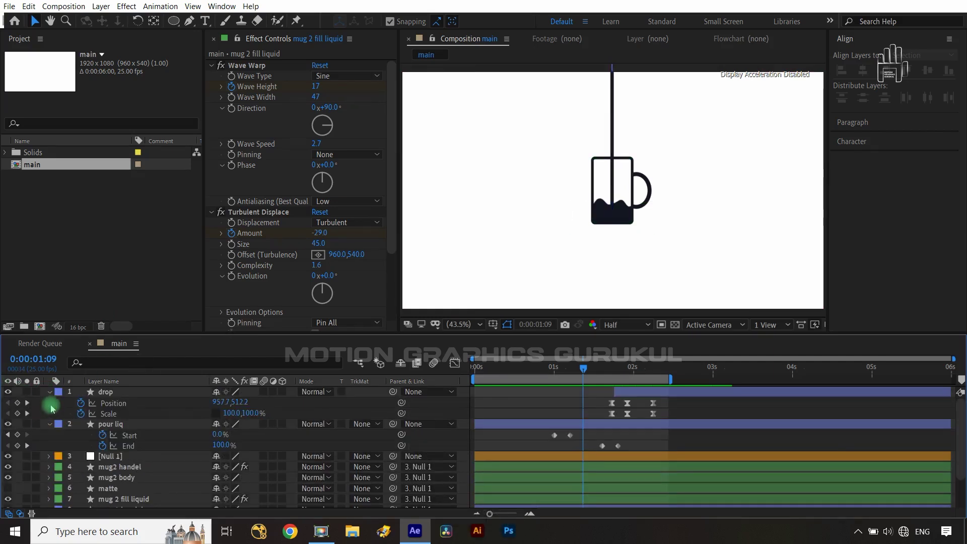
left_click(49, 392)
left_click(49, 403)
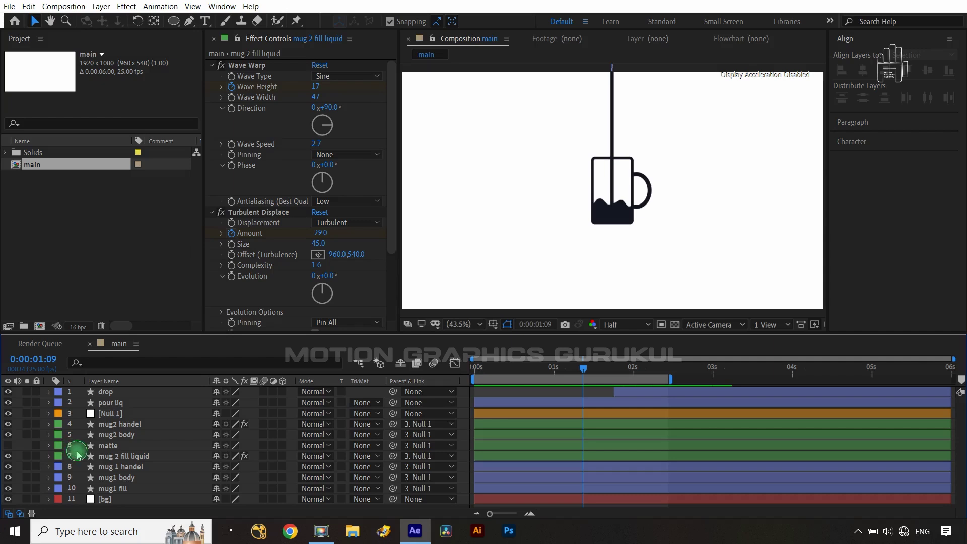
Pre-compose all layers from drop through mug1 fill, leaving out bg, into a new composition named final animation.
left_click(117, 488)
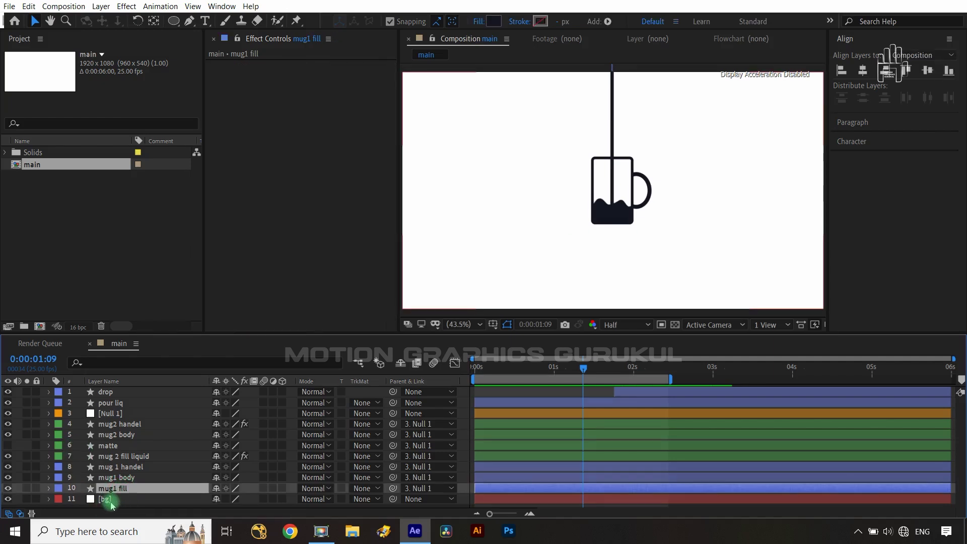
left_click(130, 393, "shift")
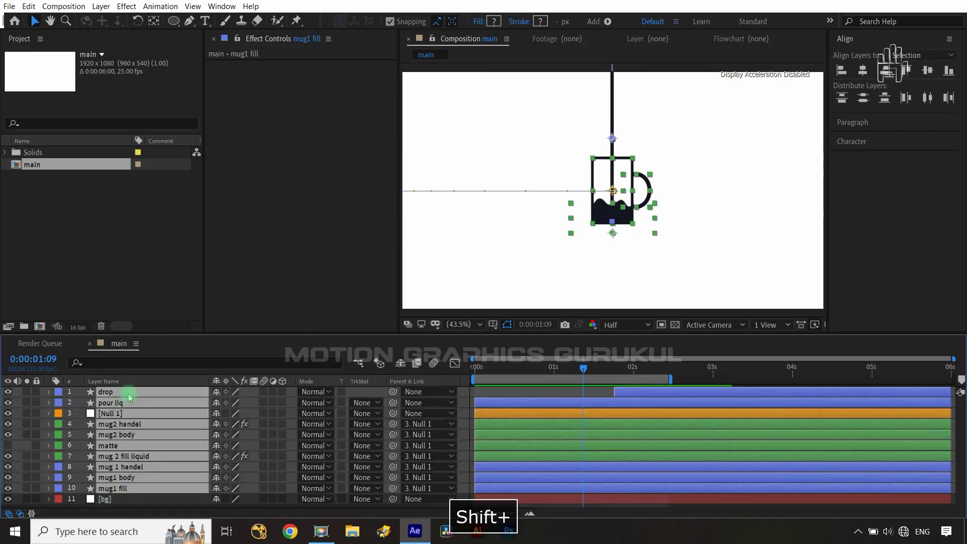
key("ctrl+shift+c")
type("fin")
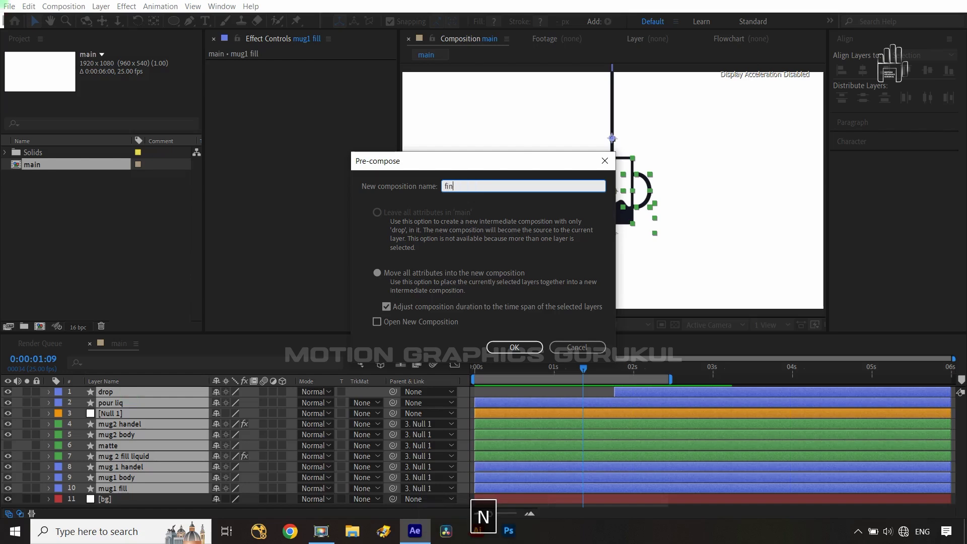
type("al animation")
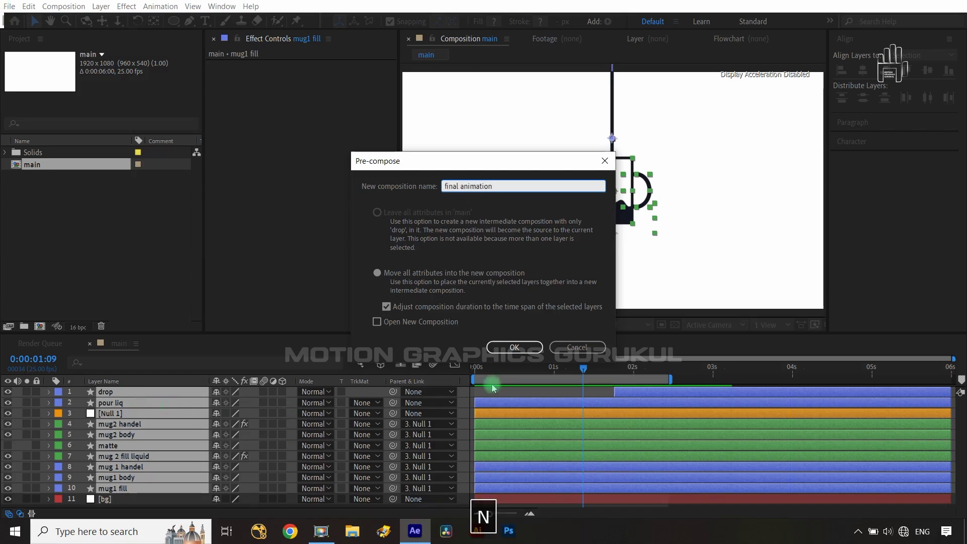
left_click(513, 347)
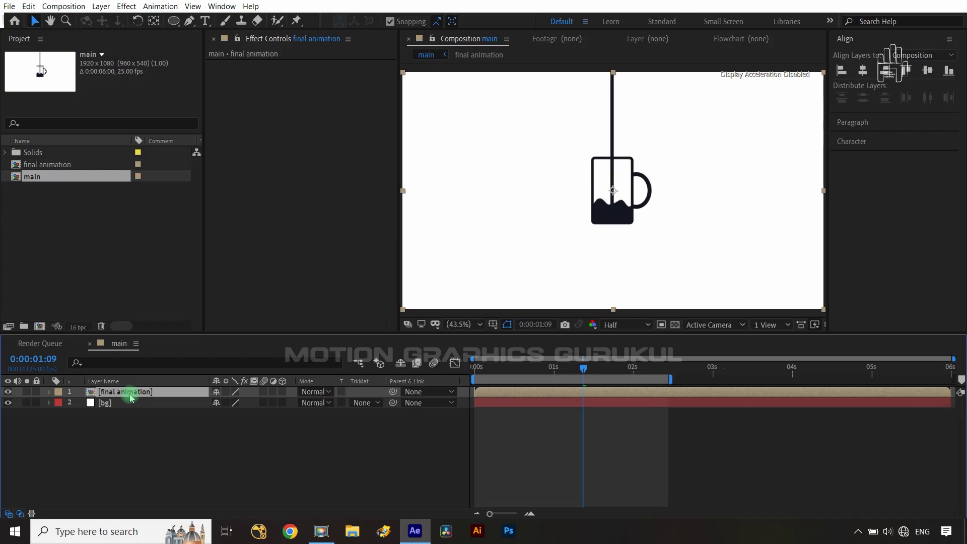
Duplicate the final animation layer and rename the lower copy as reflaction.
key("ctrl+d")
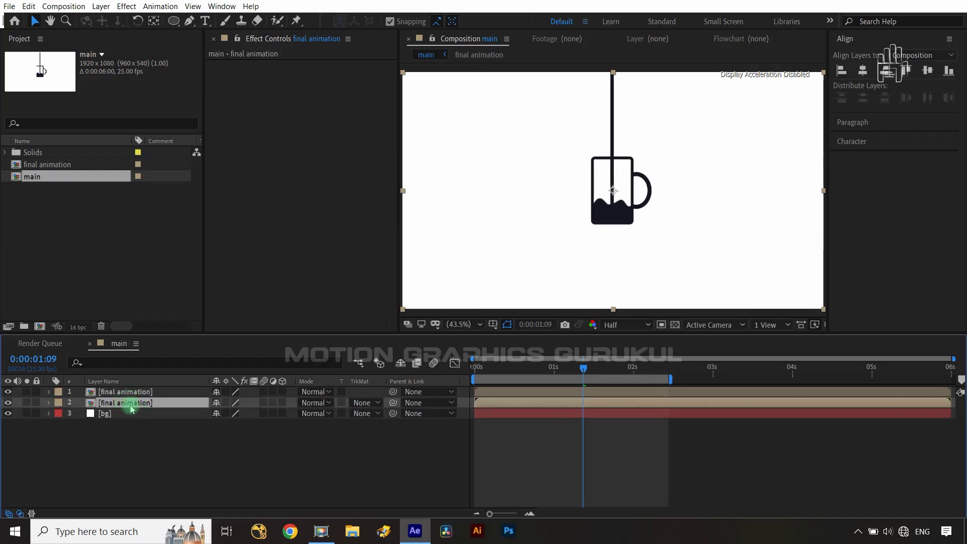
key("Return")
type("r")
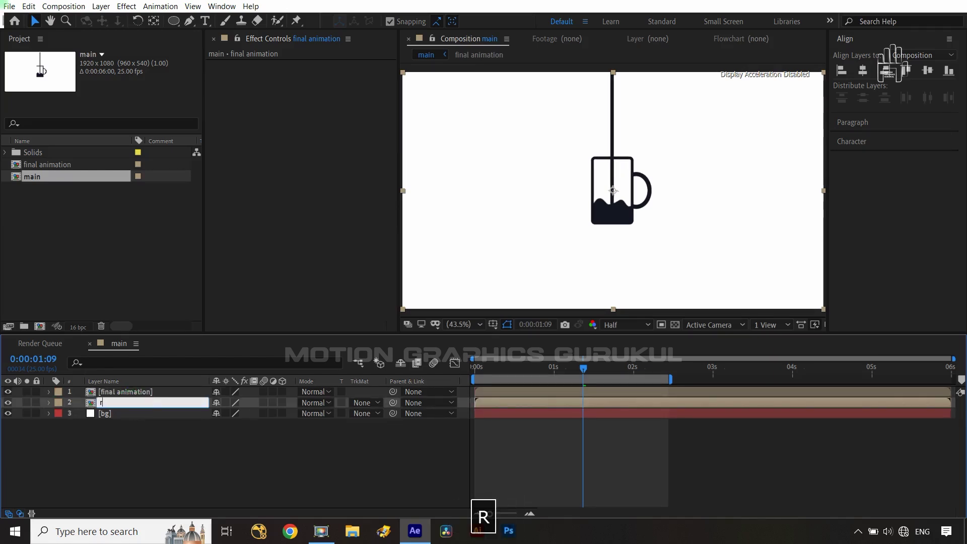
type("eflactio")
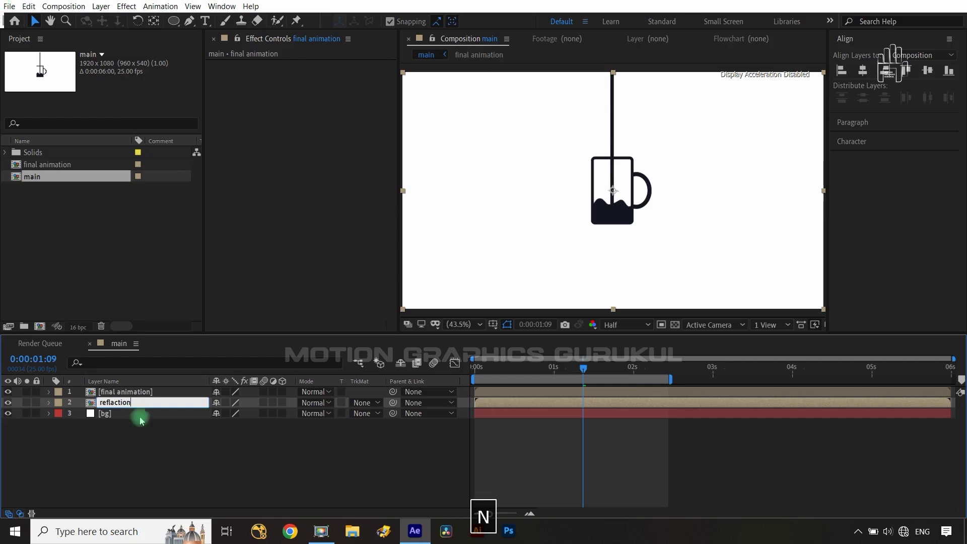
type("n")
left_click(199, 453)
Flip the reflaction layer vertically and move it below the mug to position 960, 841.
left_click(151, 401)
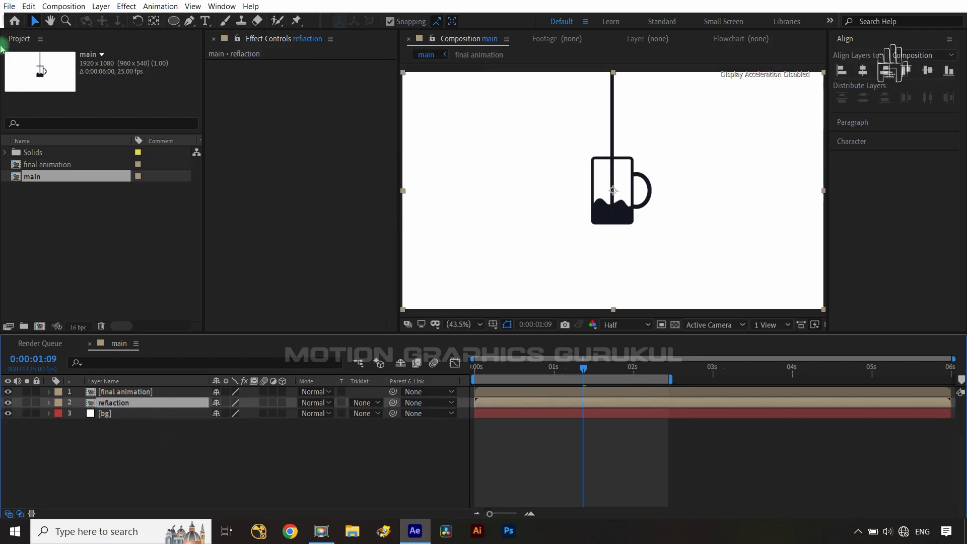
left_click(126, 7)
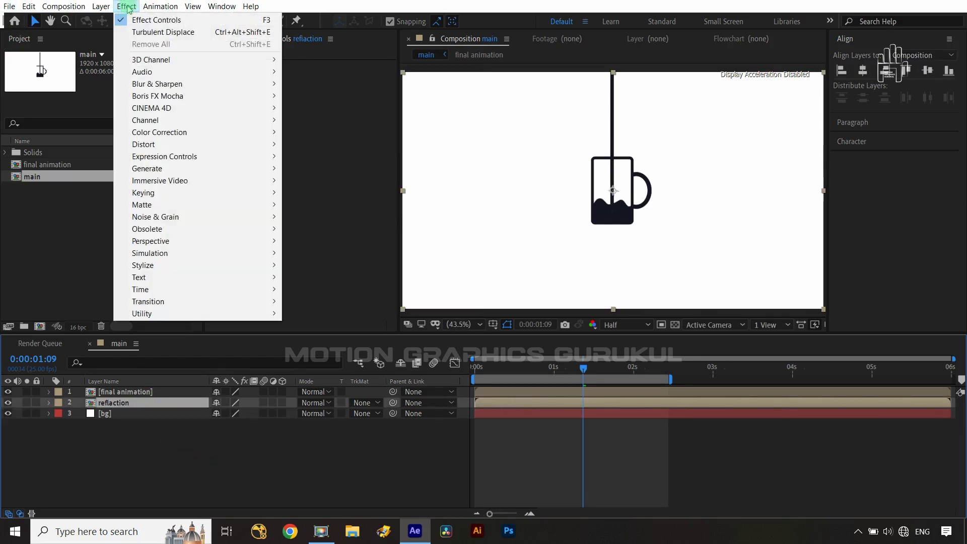
right_click(162, 403)
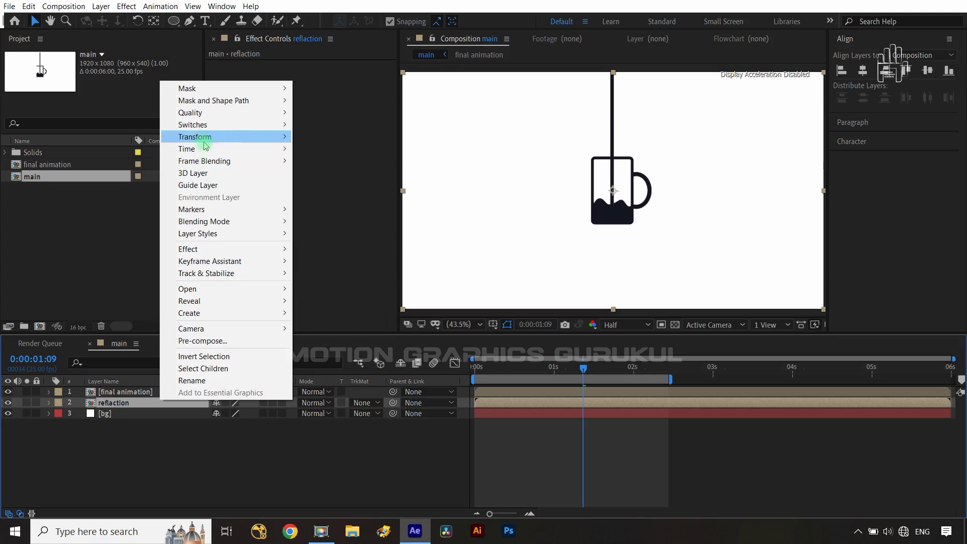
mouse_move(283, 137)
left_click(327, 240)
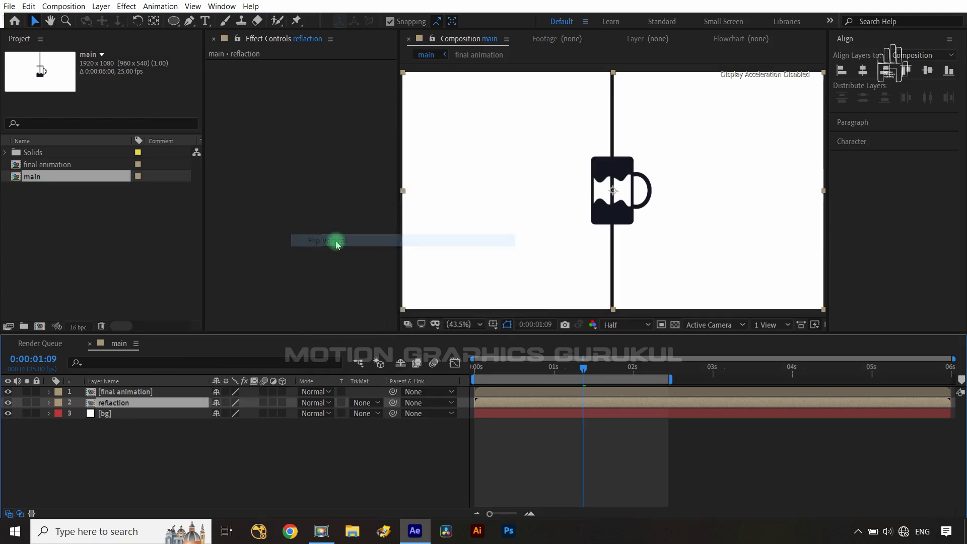
key("p")
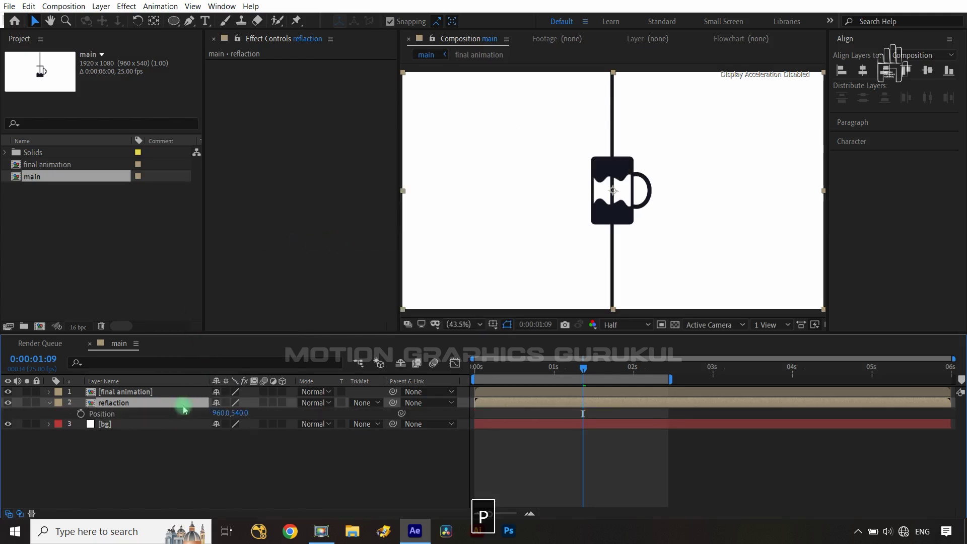
left_click_drag(238, 413, 438, 411)
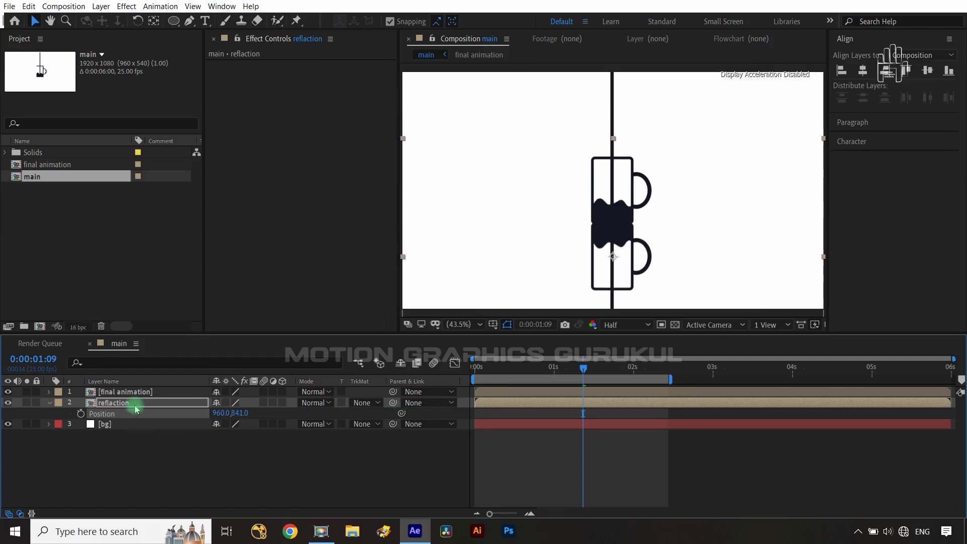
Apply CC Slant to the reflaction layer with slant 22 and height 81, and reposition the layer to 883, 899.
left_click(126, 6)
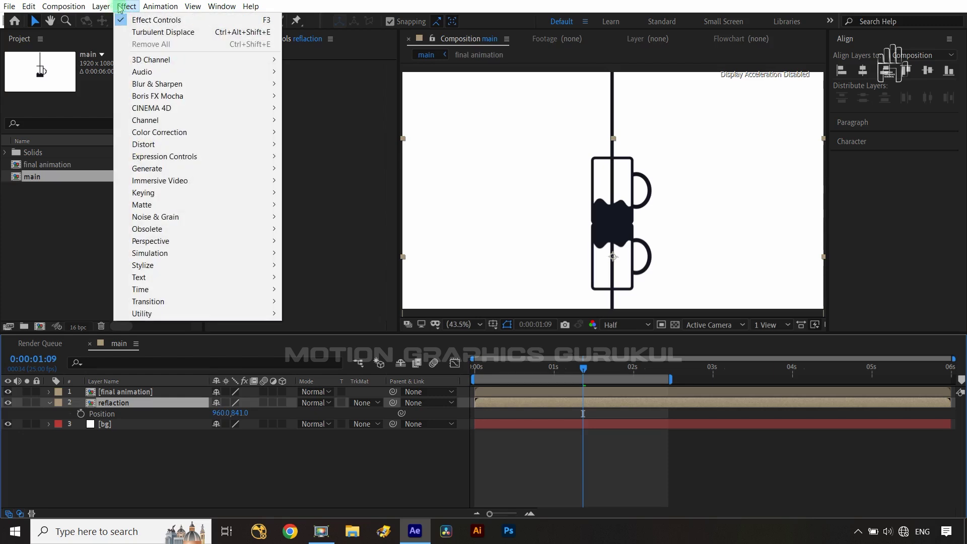
mouse_move(64, 6)
mouse_move(132, 6)
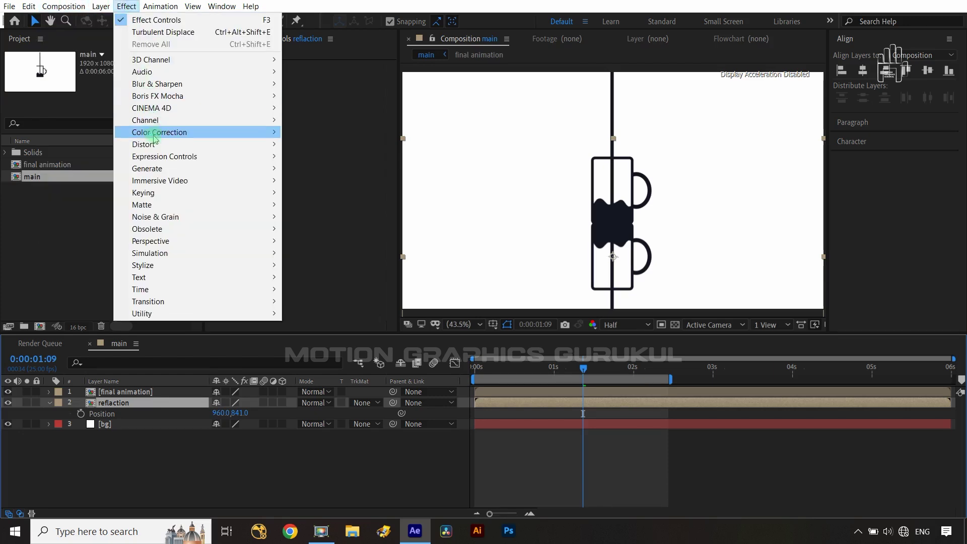
mouse_move(151, 144)
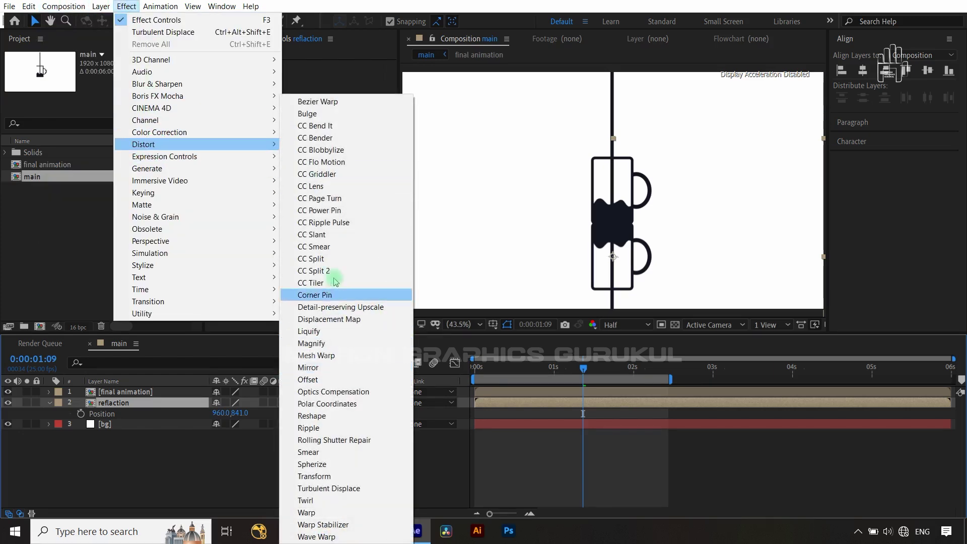
left_click(312, 235)
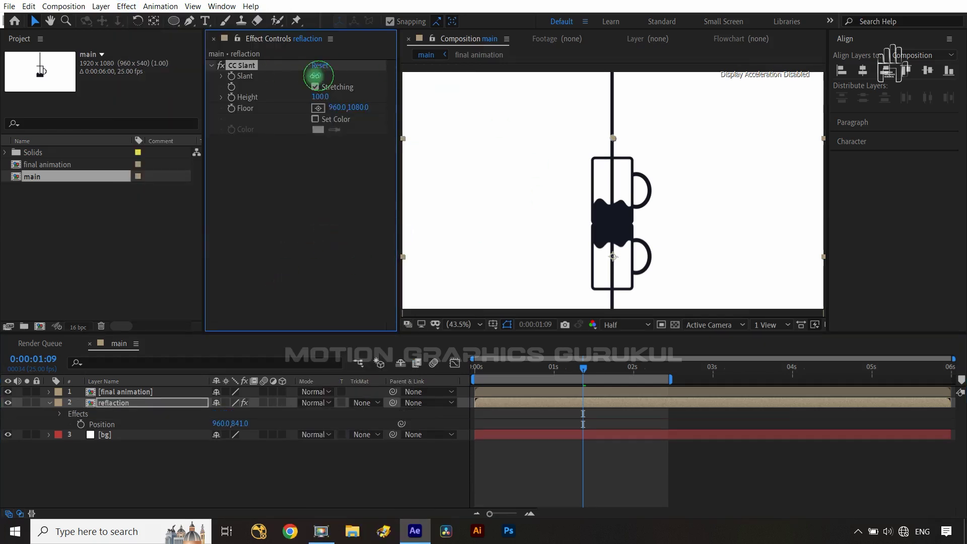
left_click_drag(315, 76, 310, 96)
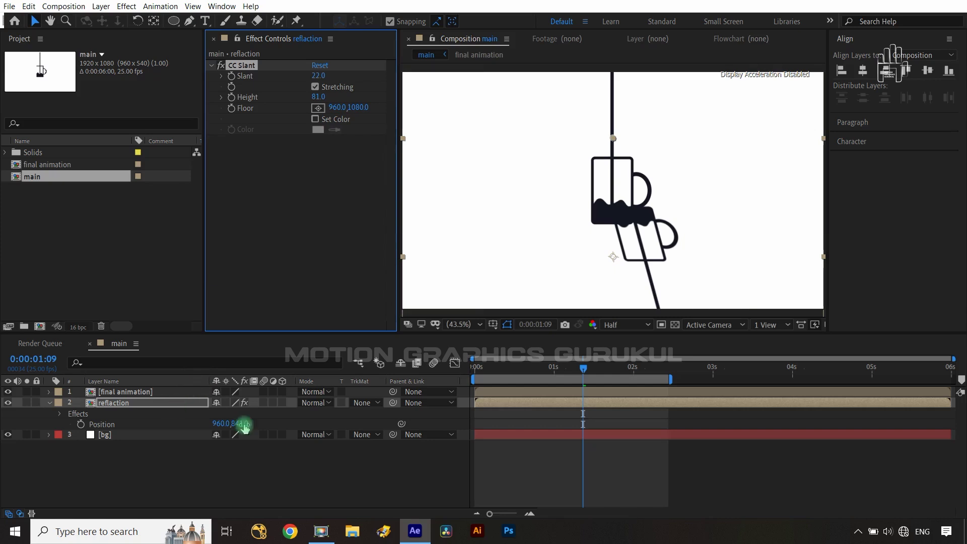
left_click_drag(250, 425, 172, 423)
left_click(210, 481)
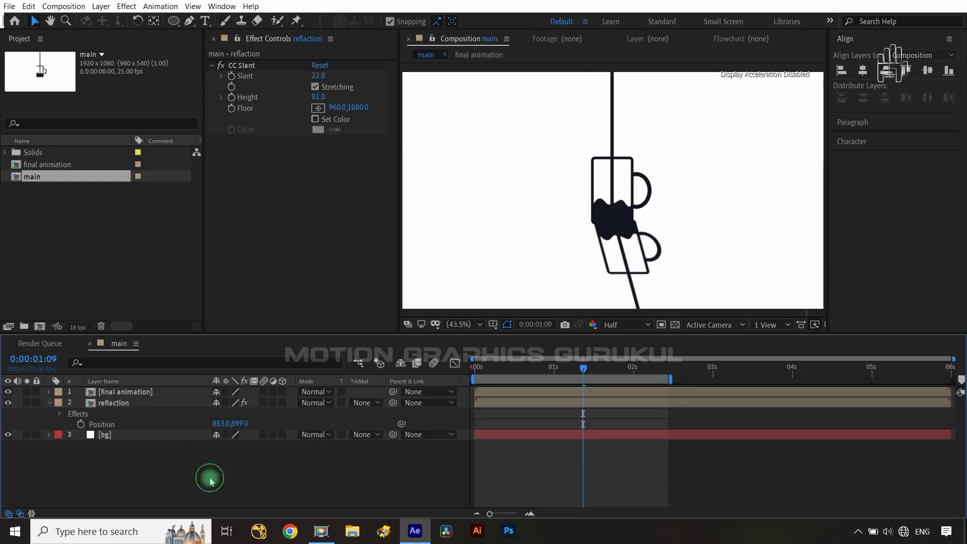
Lower the reflaction layer's opacity to 10% and collapse its properties.
left_click(114, 406)
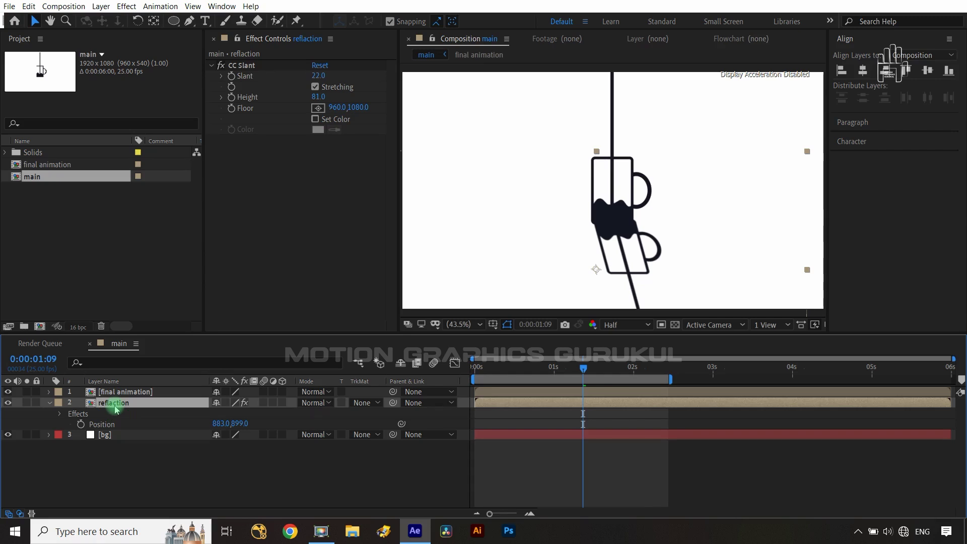
key("t")
left_click_drag(217, 414, 164, 420)
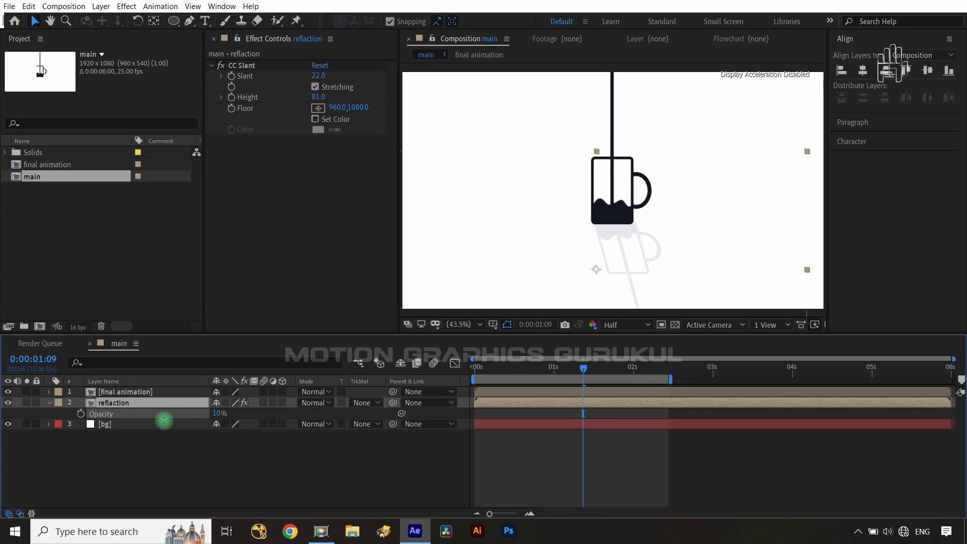
left_click(201, 449)
left_click(50, 403)
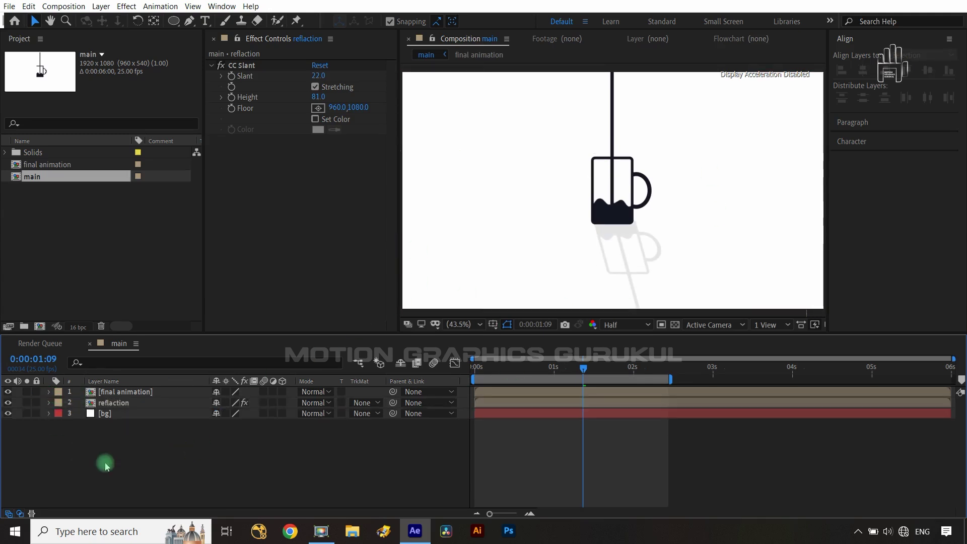
Add an adjustment layer with a Gradient Ramp, swap its colors, and move the ramp start to about 946, 742.
key("ctrl+alt+y")
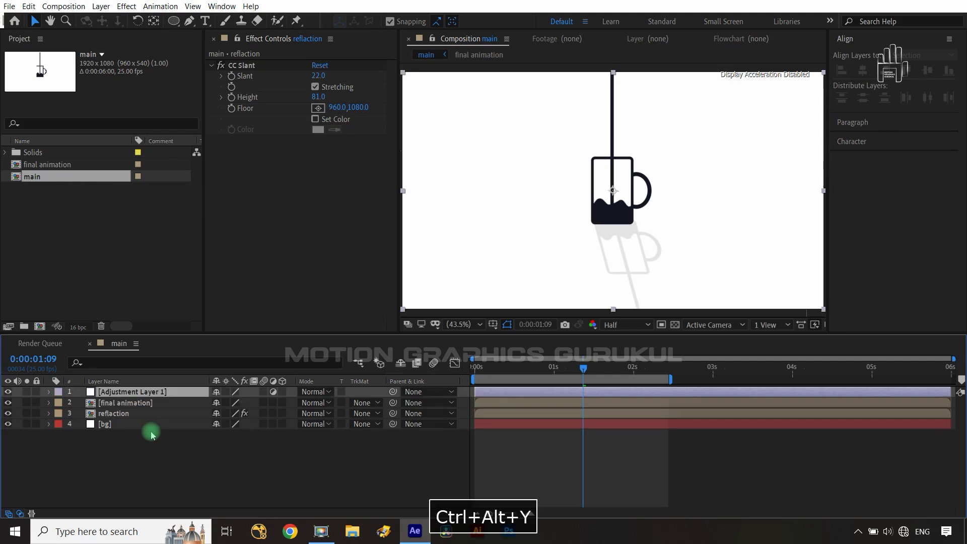
left_click(127, 6)
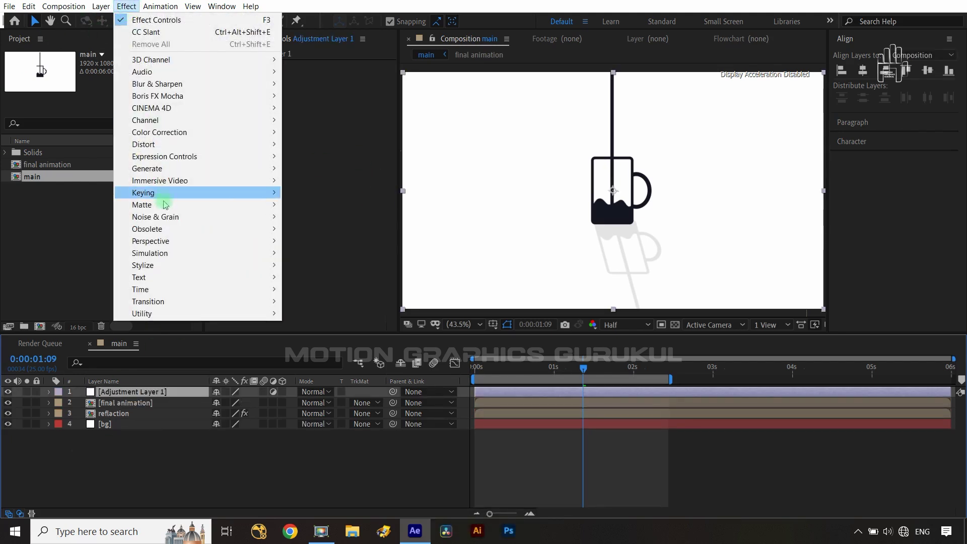
mouse_move(160, 170)
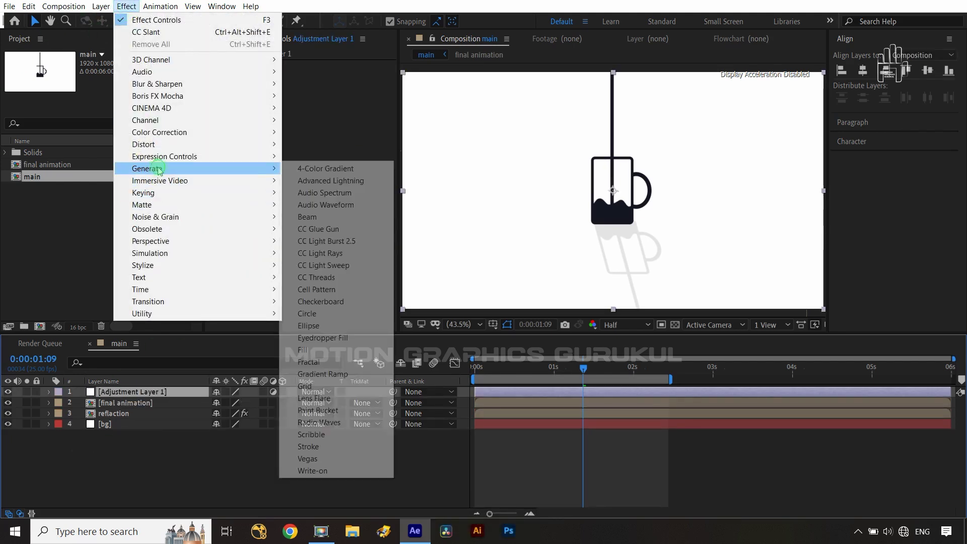
left_click(319, 374)
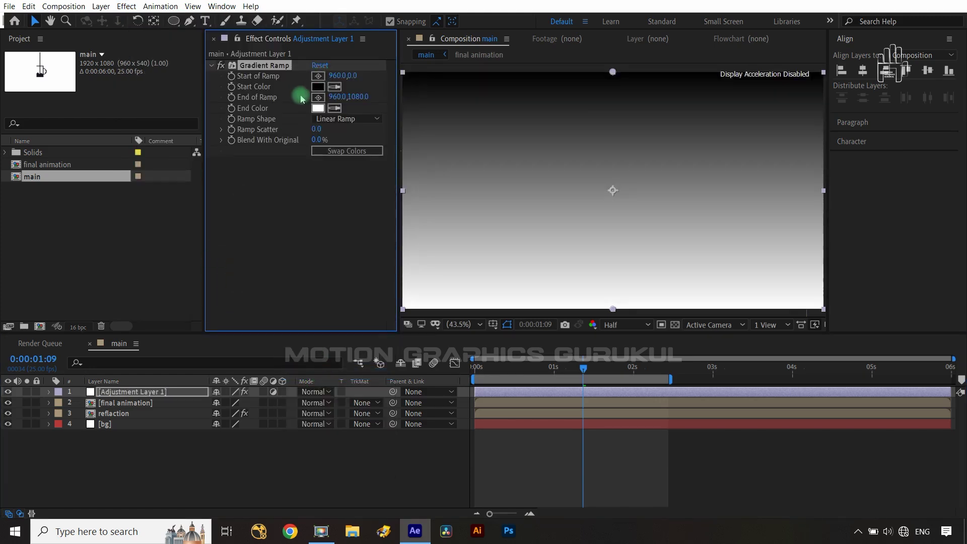
left_click(346, 152)
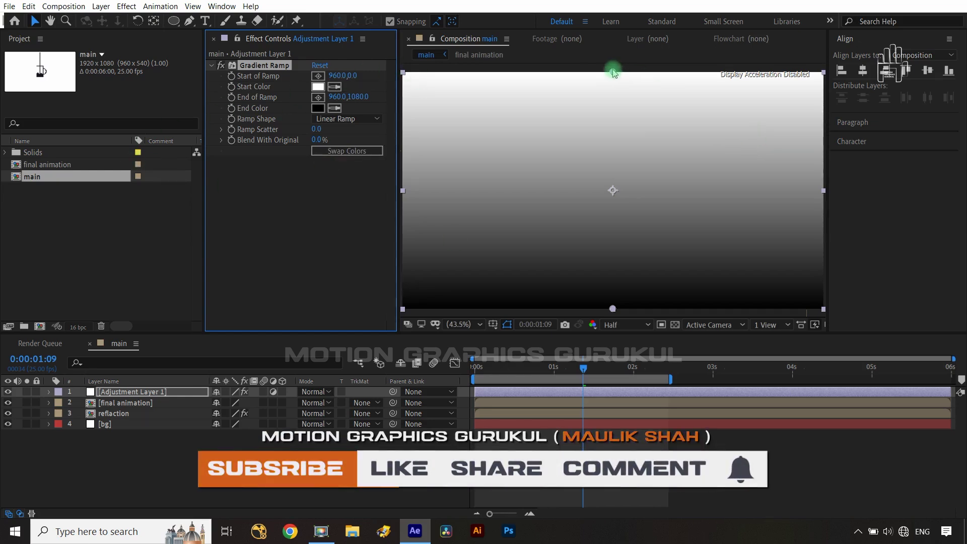
left_click_drag(613, 73, 611, 235)
Try the Screen blending mode on the gradient adjustment layer.
left_click(313, 392)
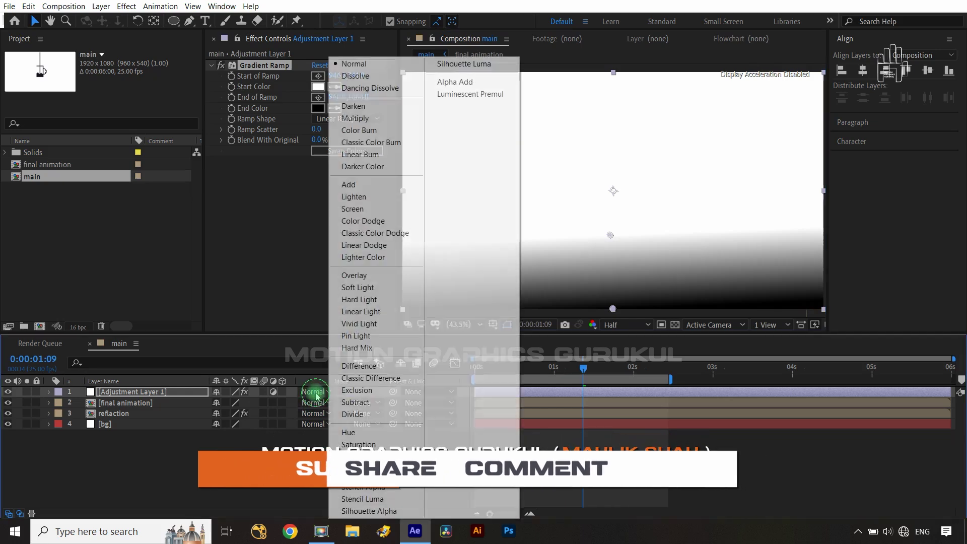
left_click(373, 209)
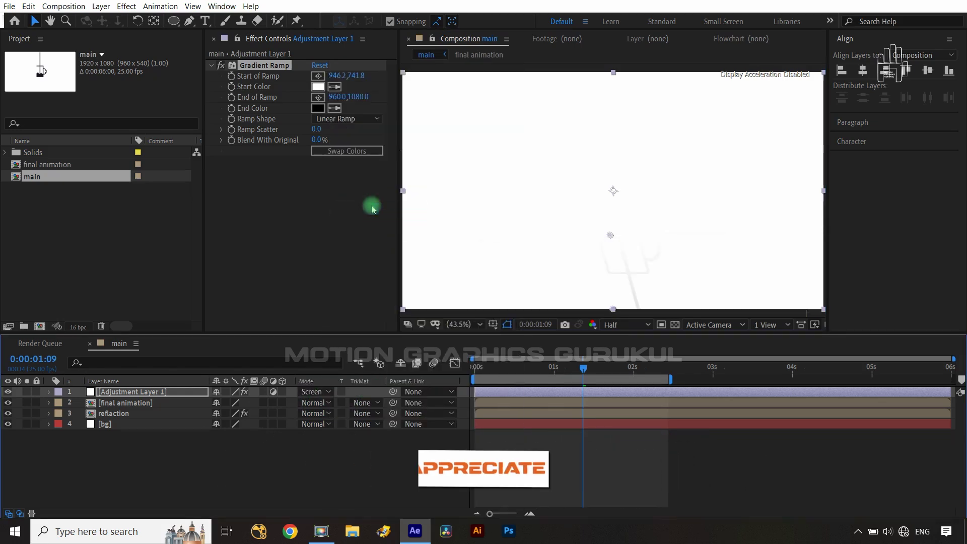
left_click(356, 120)
left_click(349, 172)
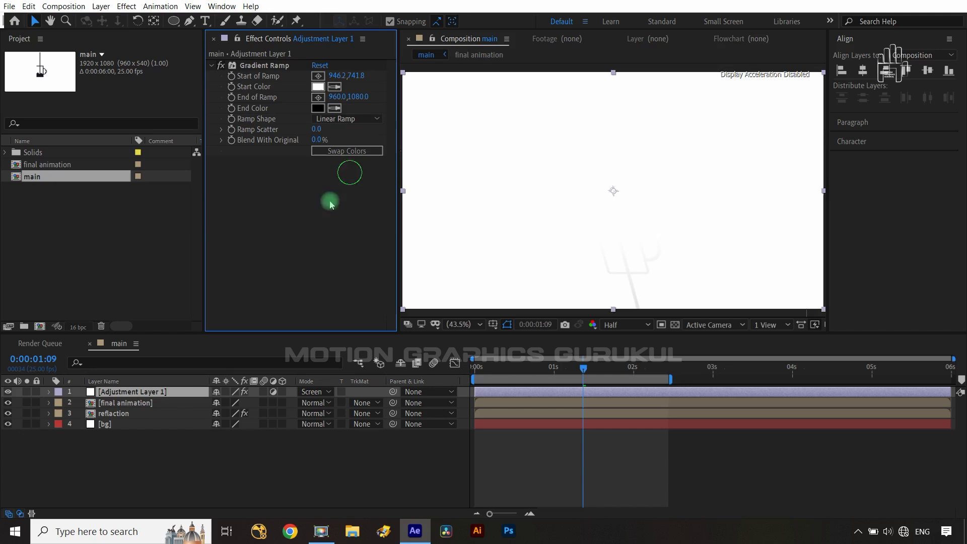
Set the adjustment layer's blending mode to Multiply and move the ramp start to about 946, 694 and end to about 960, 1532.
left_click(326, 393)
left_click(384, 122)
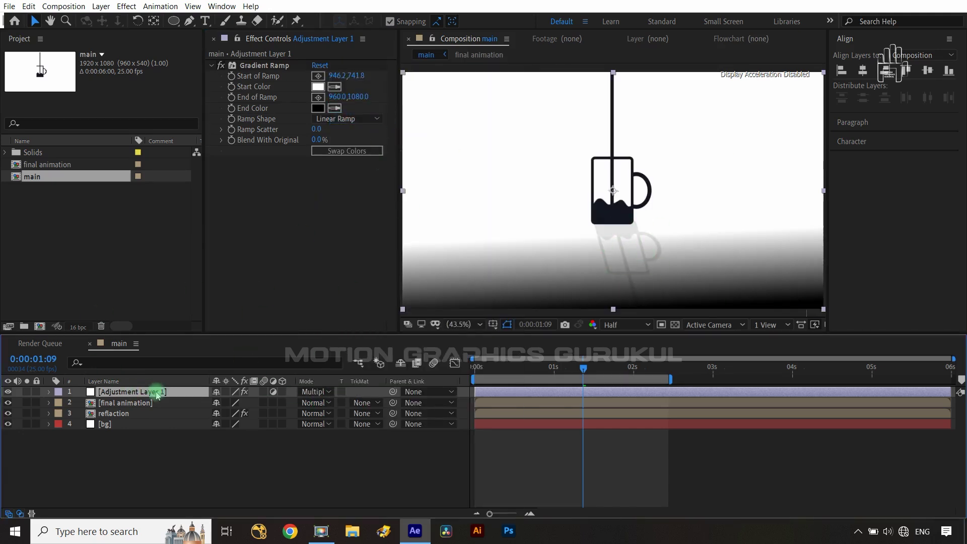
left_click(258, 67)
left_click_drag(613, 238, 614, 229)
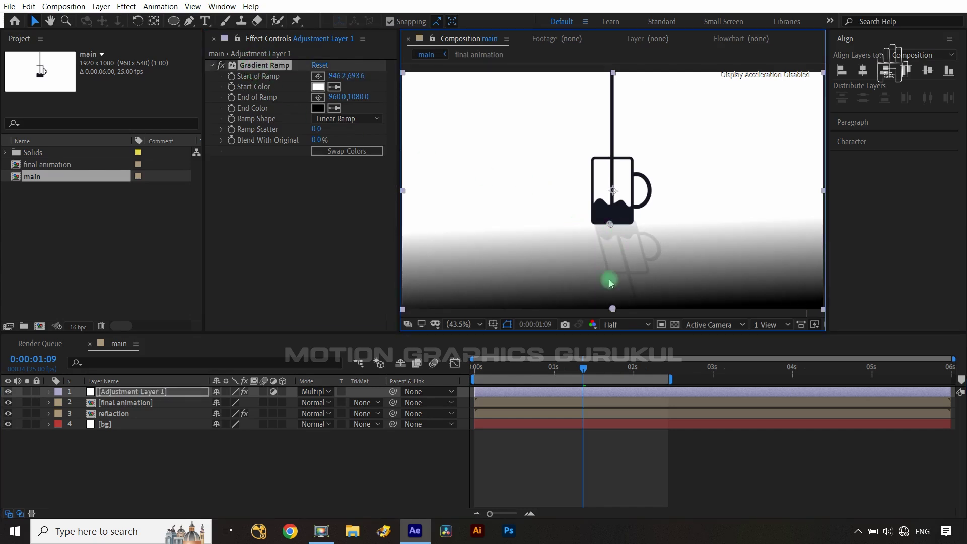
left_click_drag(613, 308, 583, 387)
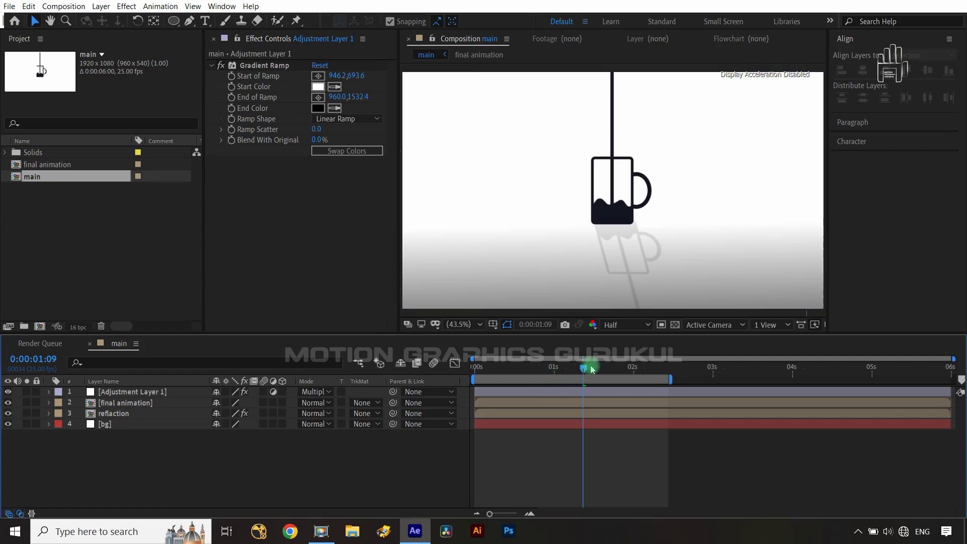
Play the main composition from the start to check the reflection and gradient floor.
left_click_drag(586, 371, 411, 454)
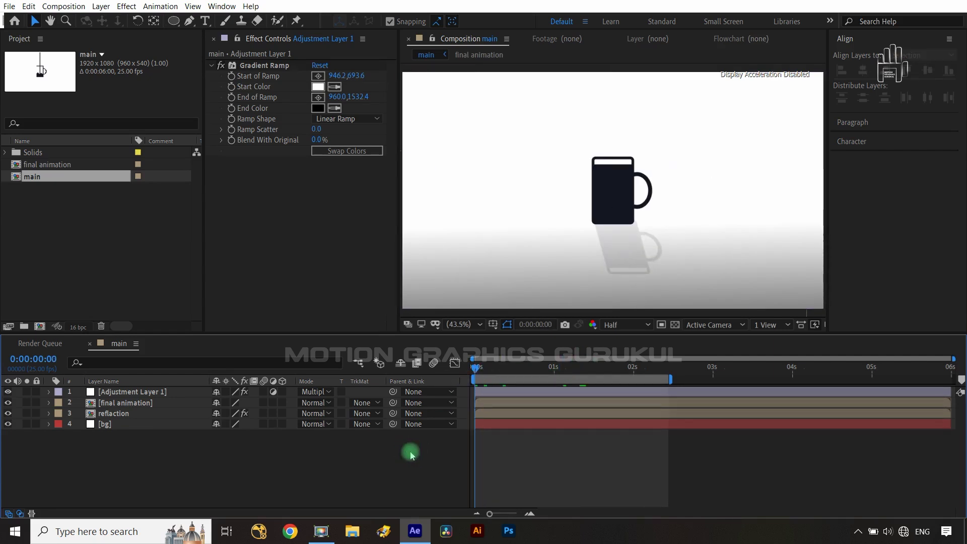
key("space")
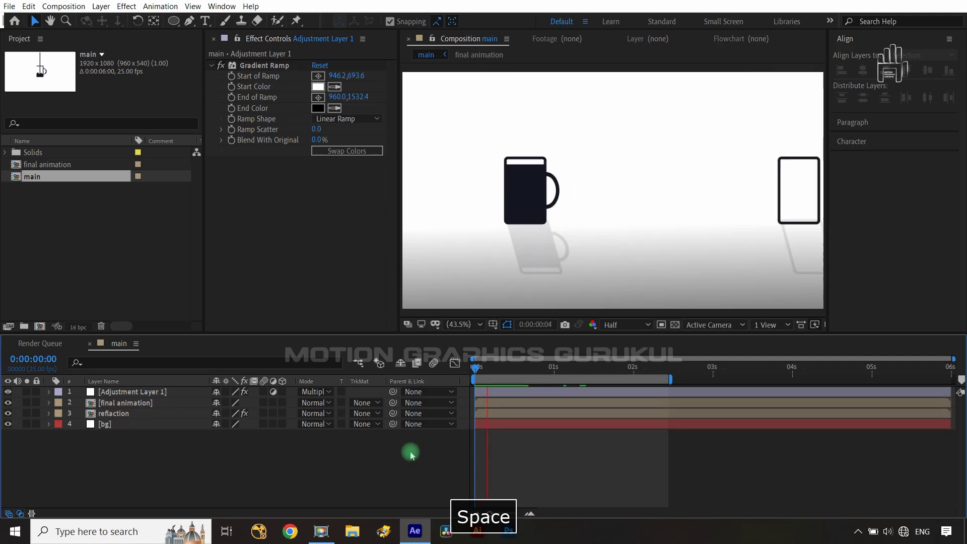